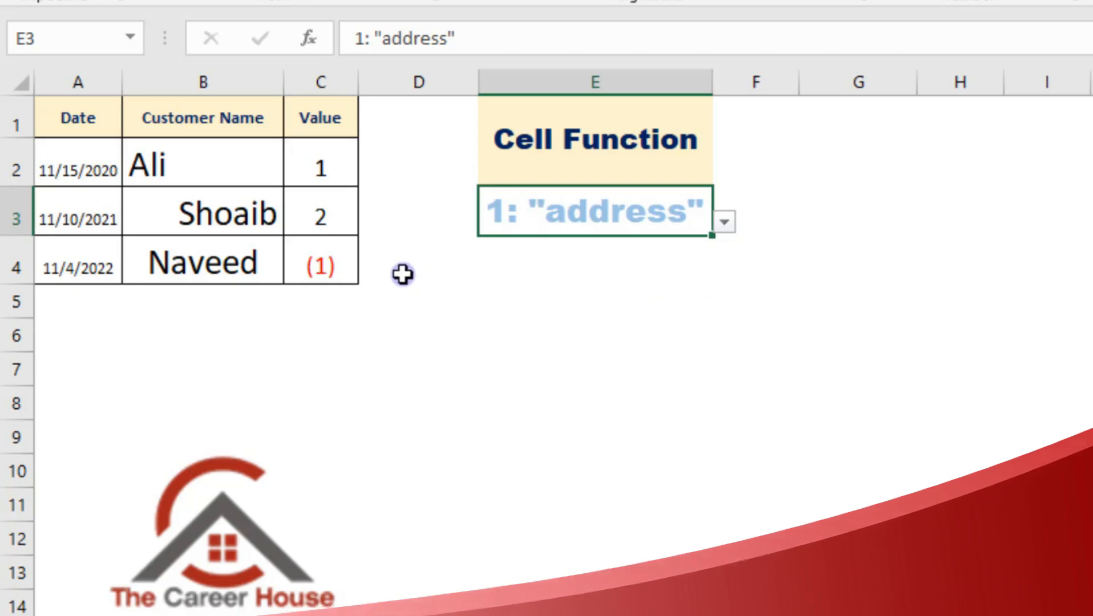
- Enter the formula =CELL("address") in cell D4, without a reference argument
{"action": "left_click", "coordinate": [408, 276]}
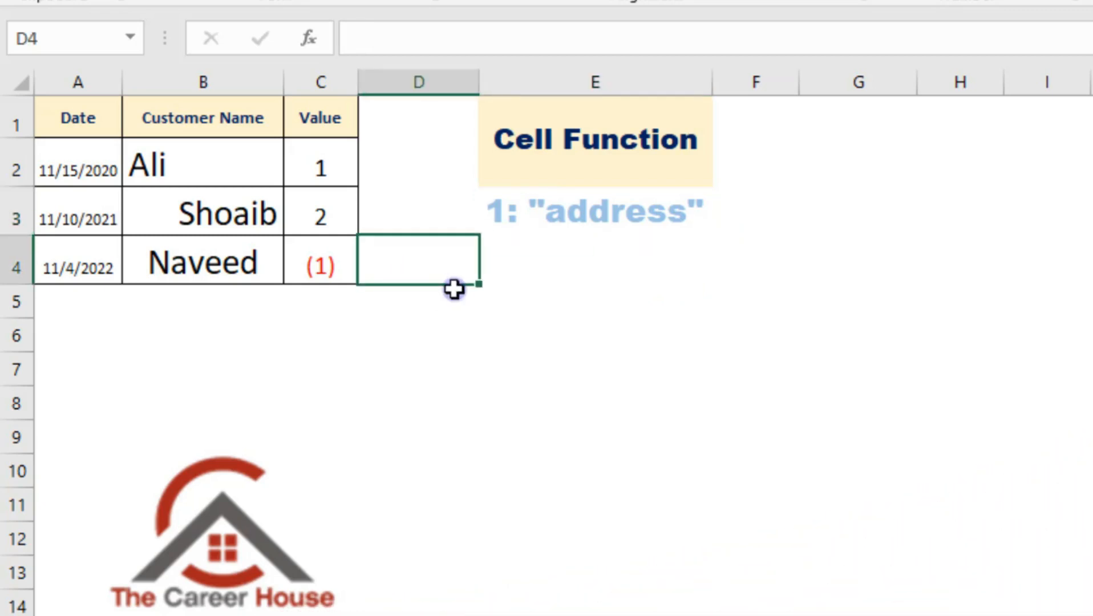
{"action": "type", "text": "="}
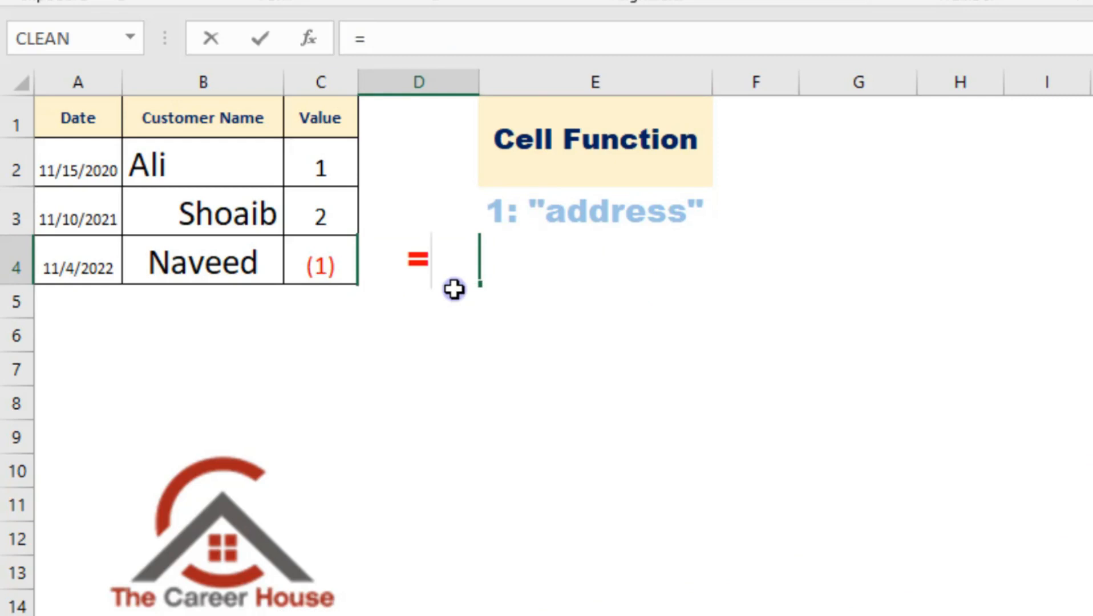
{"action": "type", "text": "ce"}
{"action": "key", "text": "Down"}
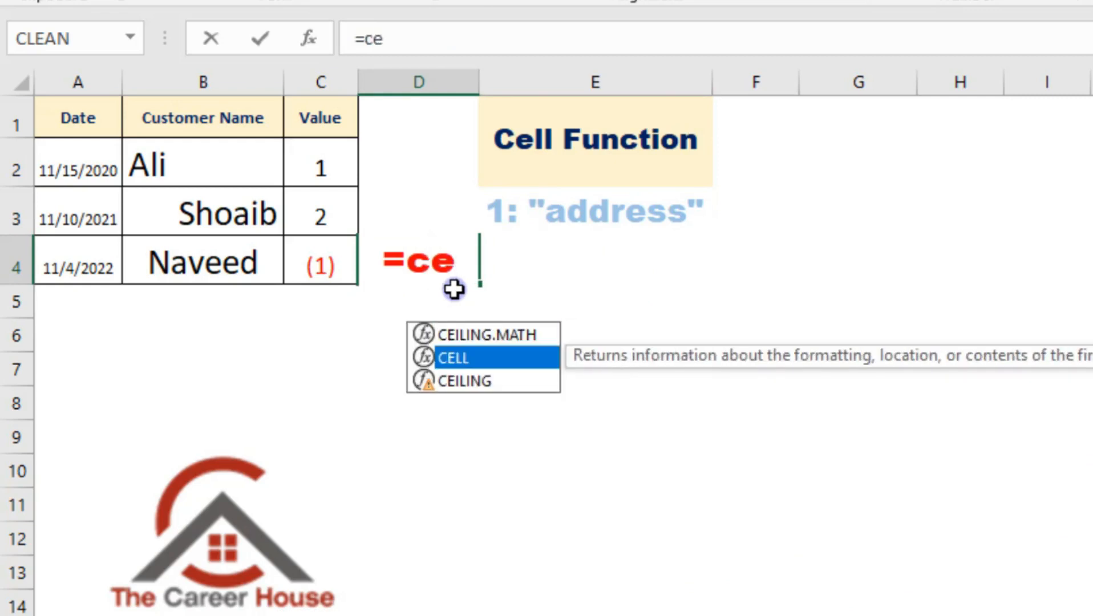
{"action": "key", "text": "Tab"}
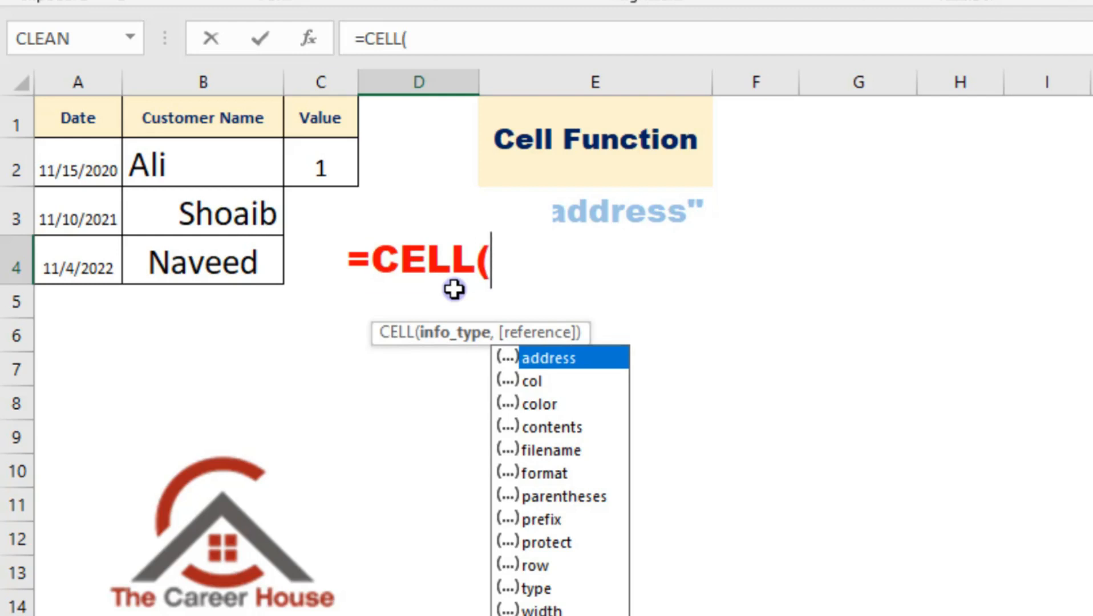
{"action": "key", "text": "Tab"}
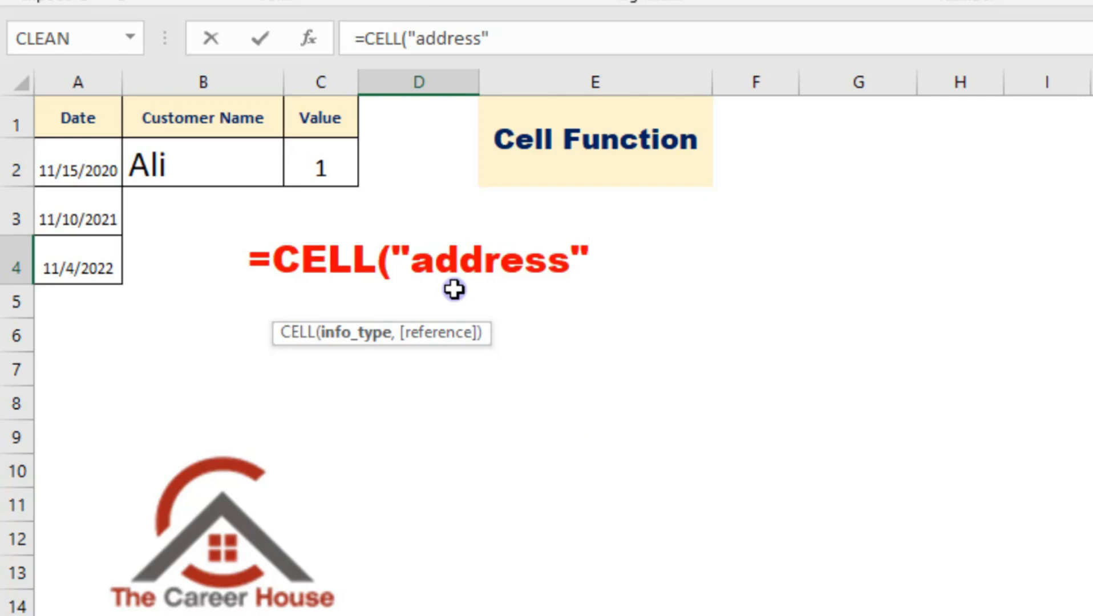
{"action": "type", "text": ")"}
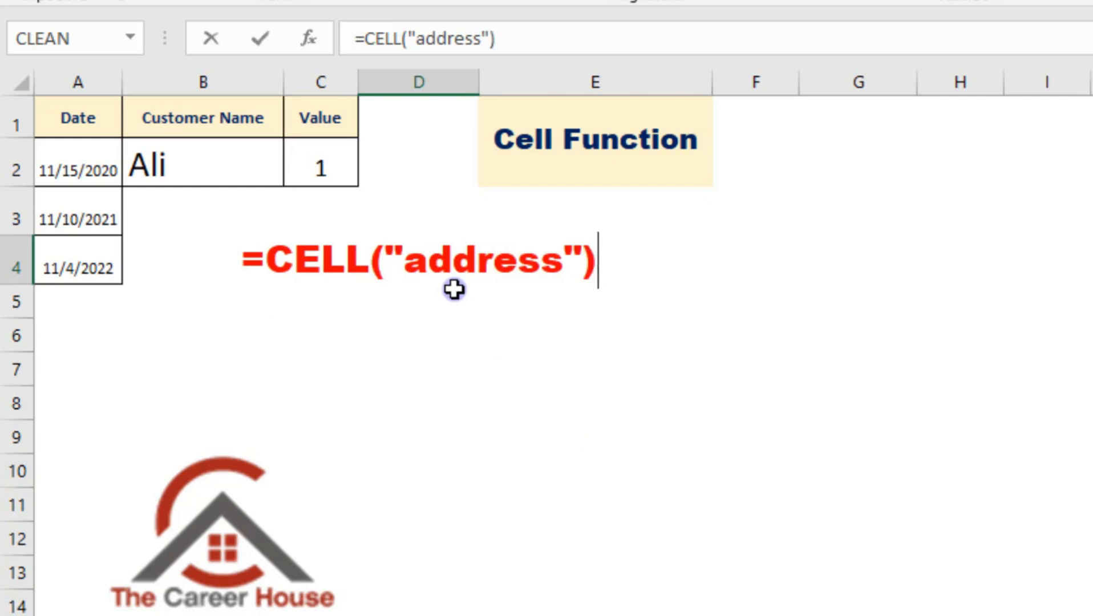
{"action": "key", "text": "Return"}
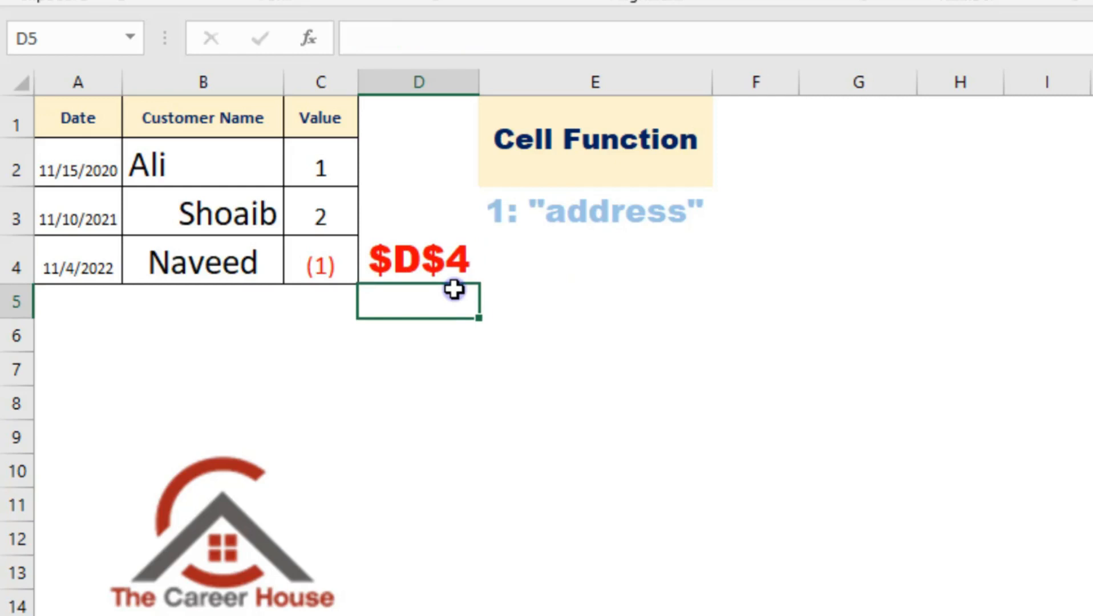
- Check the formula in D4, and recommit cell B2 without changing its content to recalculate the address
{"action": "left_click", "coordinate": [451, 256]}
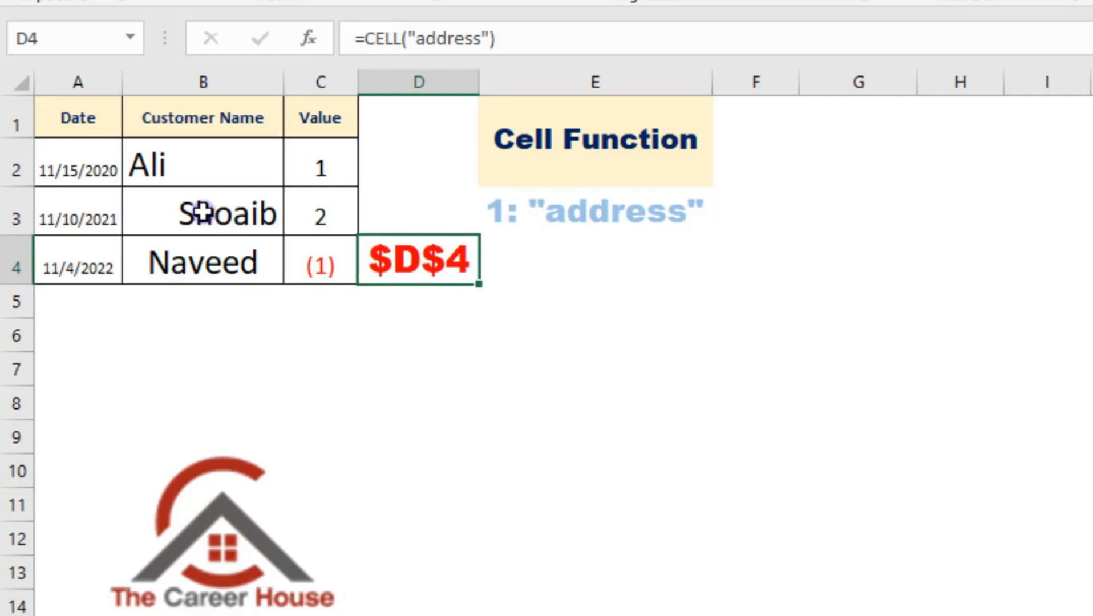
{"action": "double_click", "coordinate": [211, 169]}
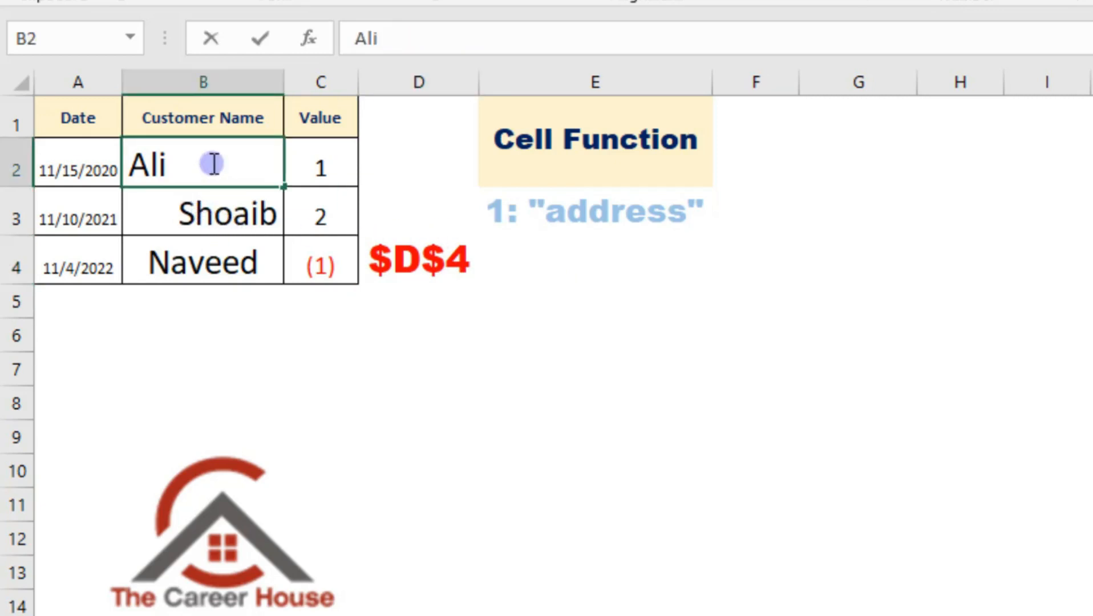
{"action": "key", "text": "Return"}
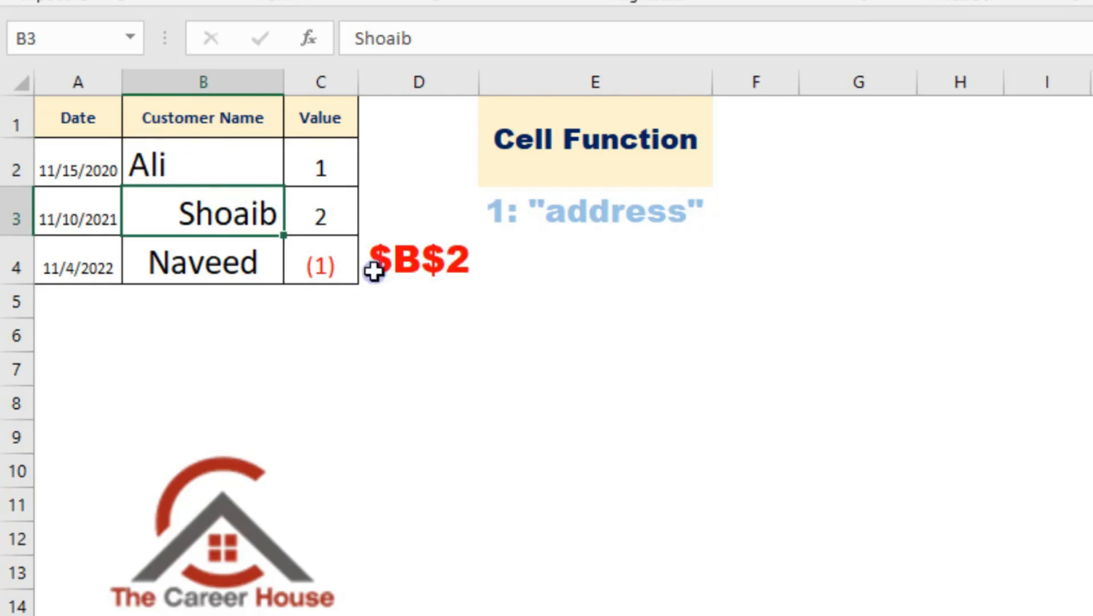
- Enter the formula =CELL("address",A2) in cell D3
{"action": "left_click", "coordinate": [423, 229]}
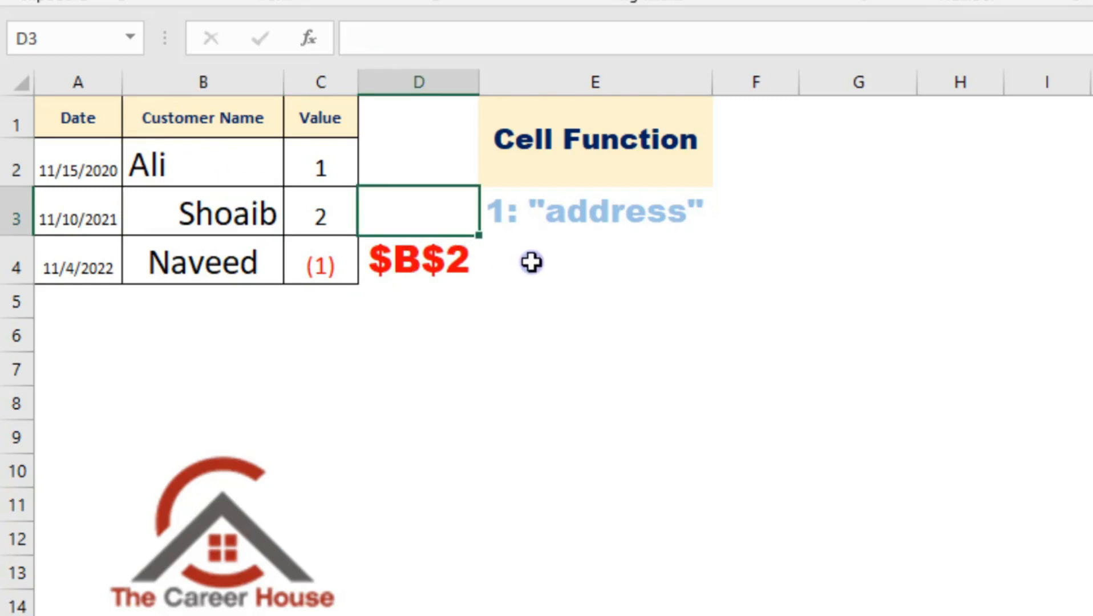
{"action": "type", "text": "="}
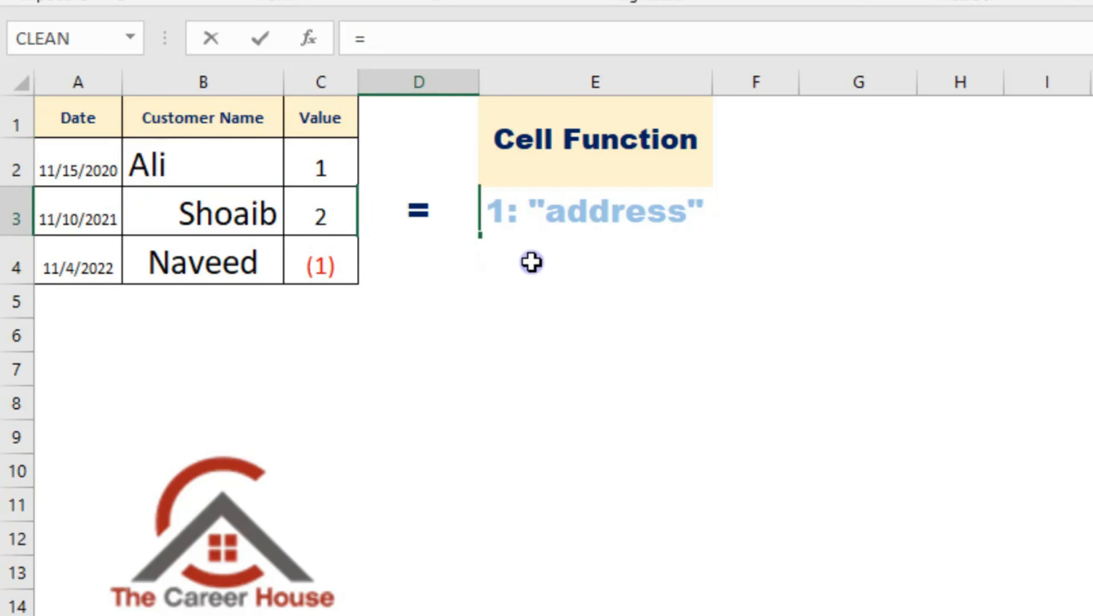
{"action": "type", "text": "cel"}
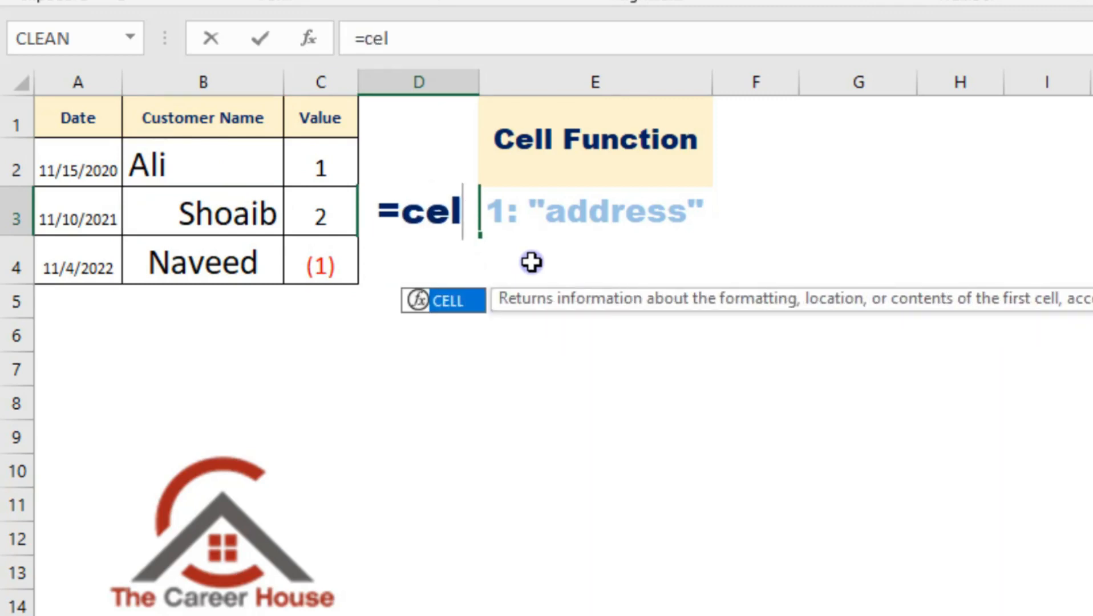
{"action": "key", "text": "Tab"}
{"action": "key", "text": "Tab"}
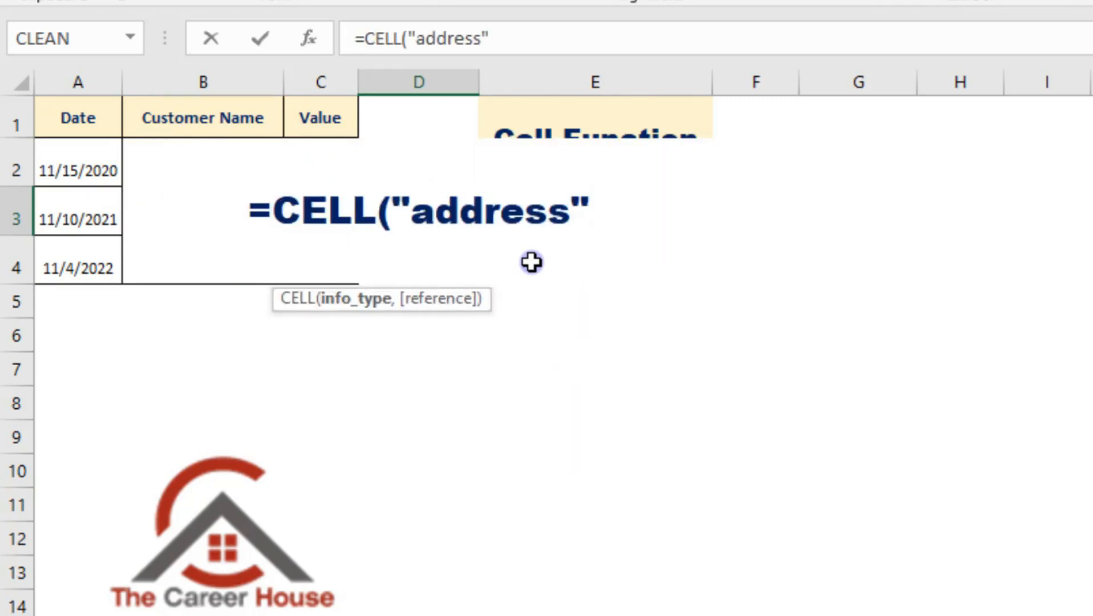
{"action": "type", "text": ","}
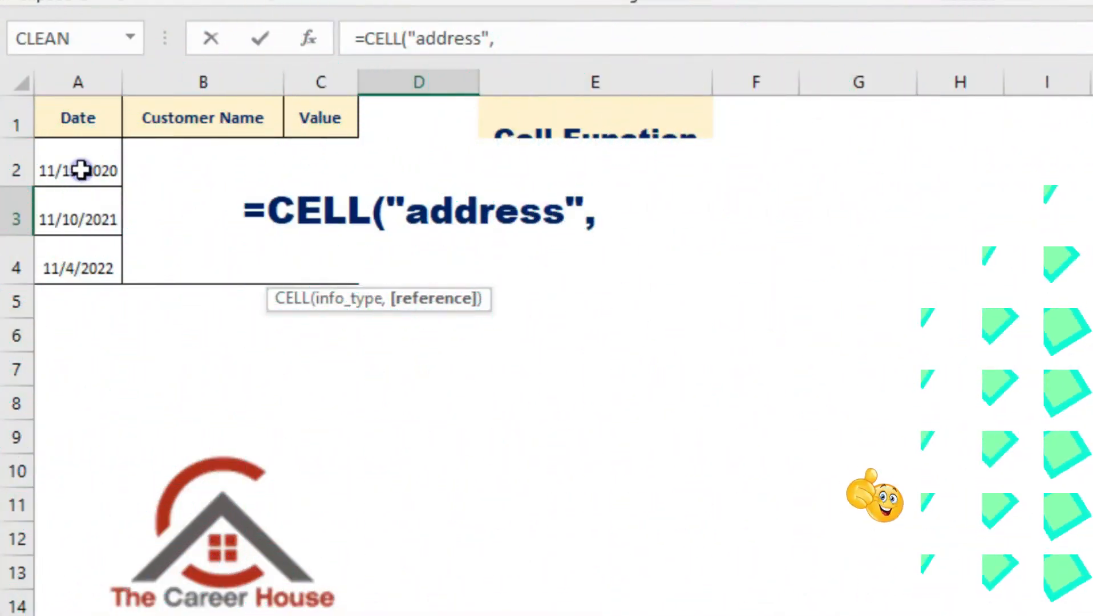
{"action": "left_click", "coordinate": [81, 170]}
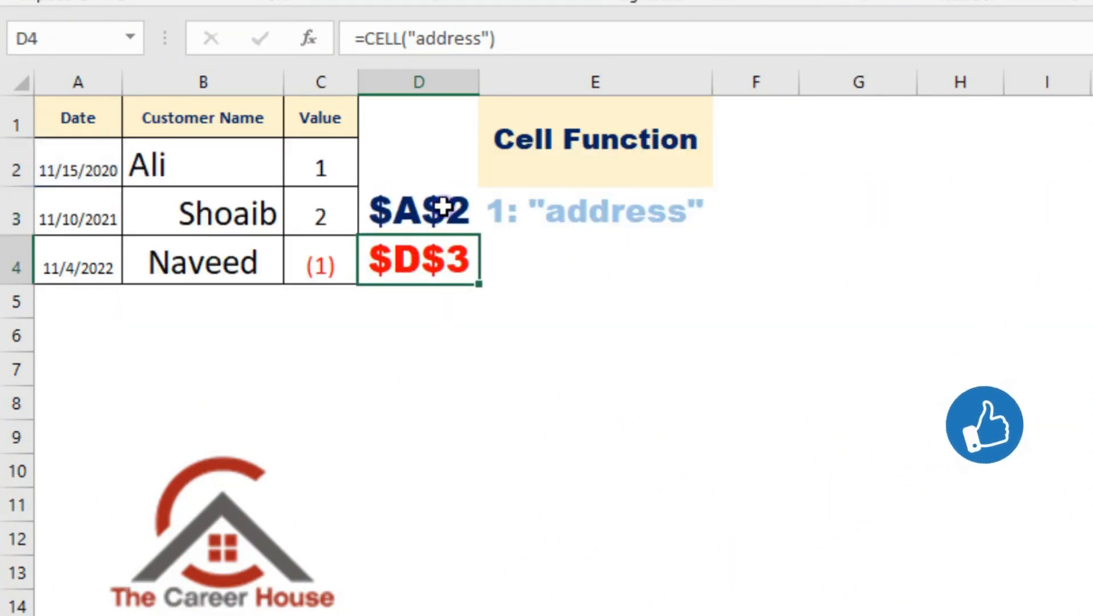
- Compare the address formulas in D3 and D4, recommitting the empty cell D1 to see how each one recalculates
{"action": "left_click", "coordinate": [444, 213]}
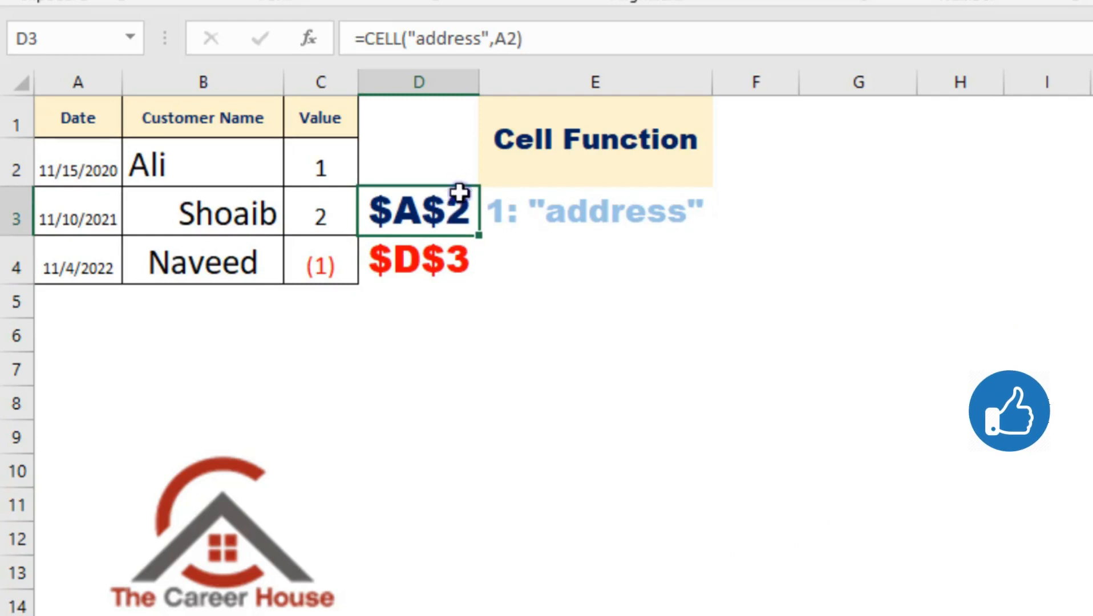
{"action": "left_click", "coordinate": [428, 270]}
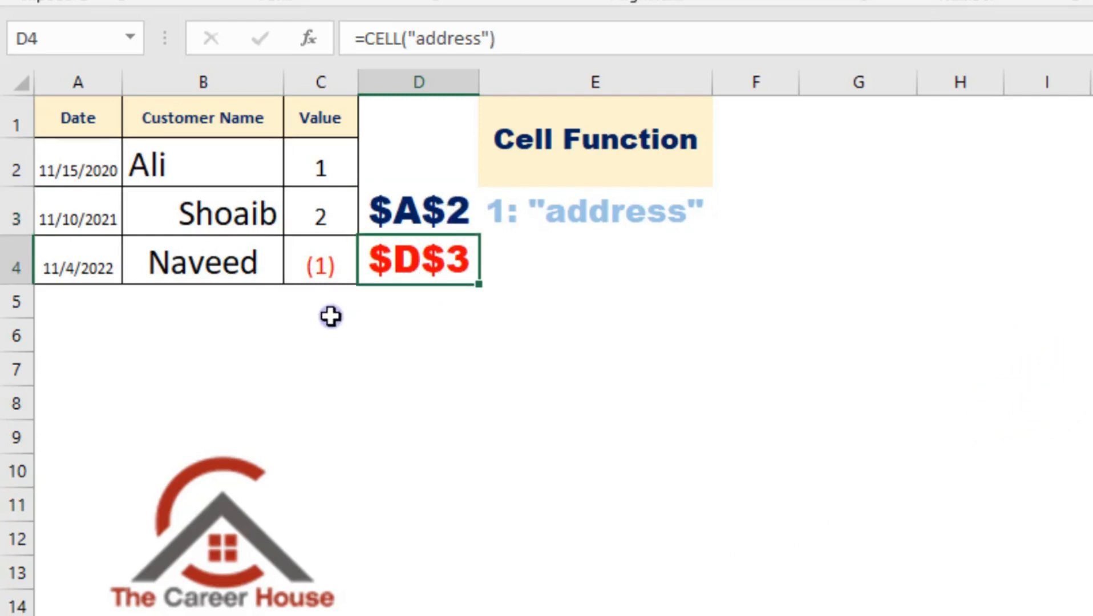
{"action": "key", "text": "Right"}
{"action": "left_click", "coordinate": [428, 127]}
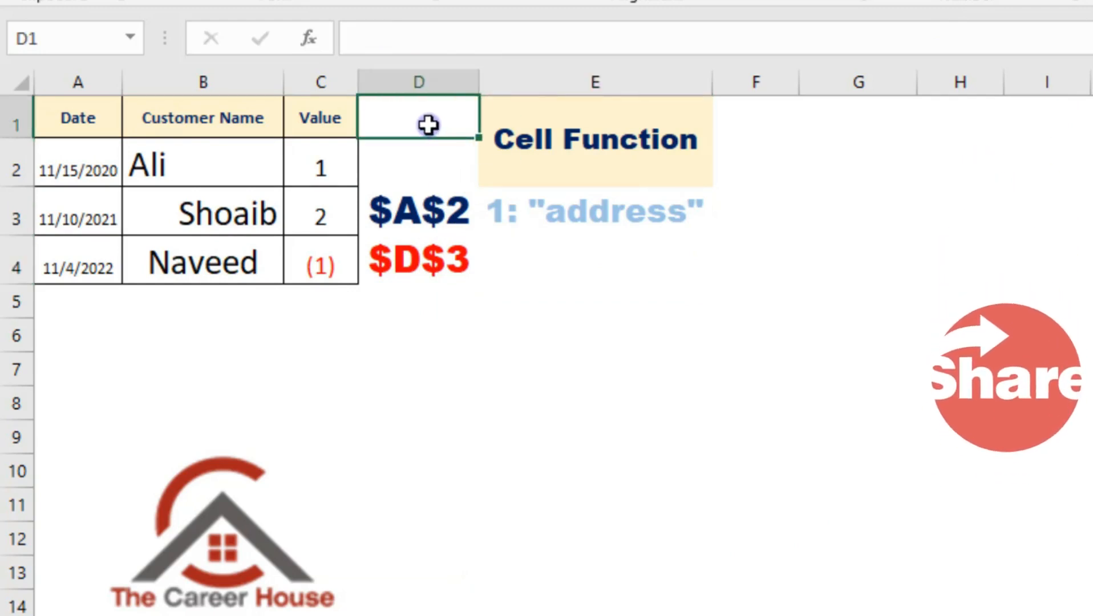
{"action": "double_click", "coordinate": [431, 117]}
{"action": "key", "text": "Return"}
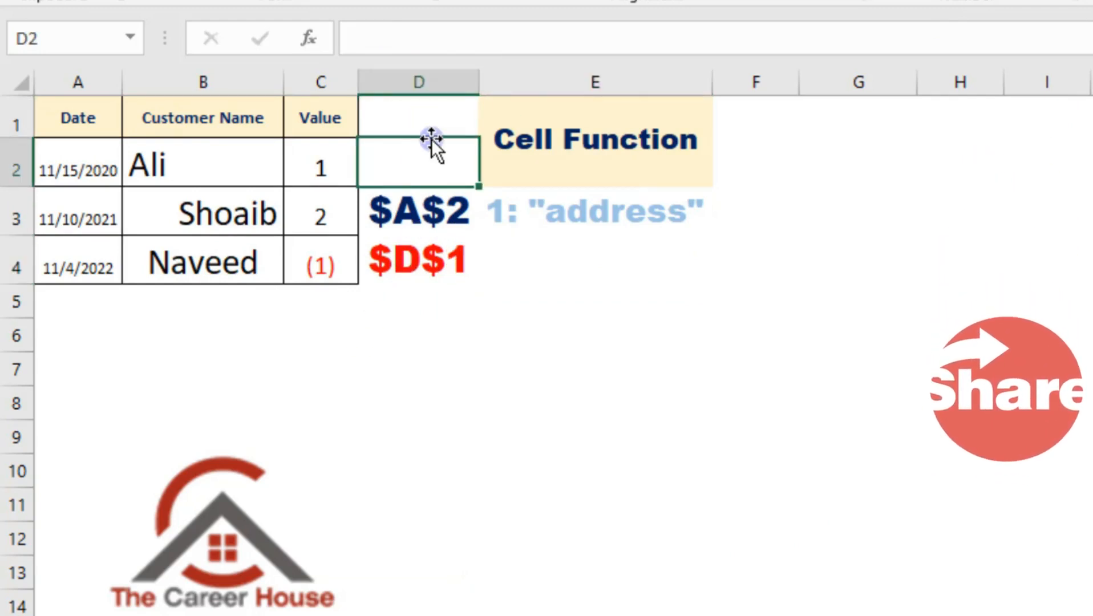
{"action": "left_click", "coordinate": [440, 209]}
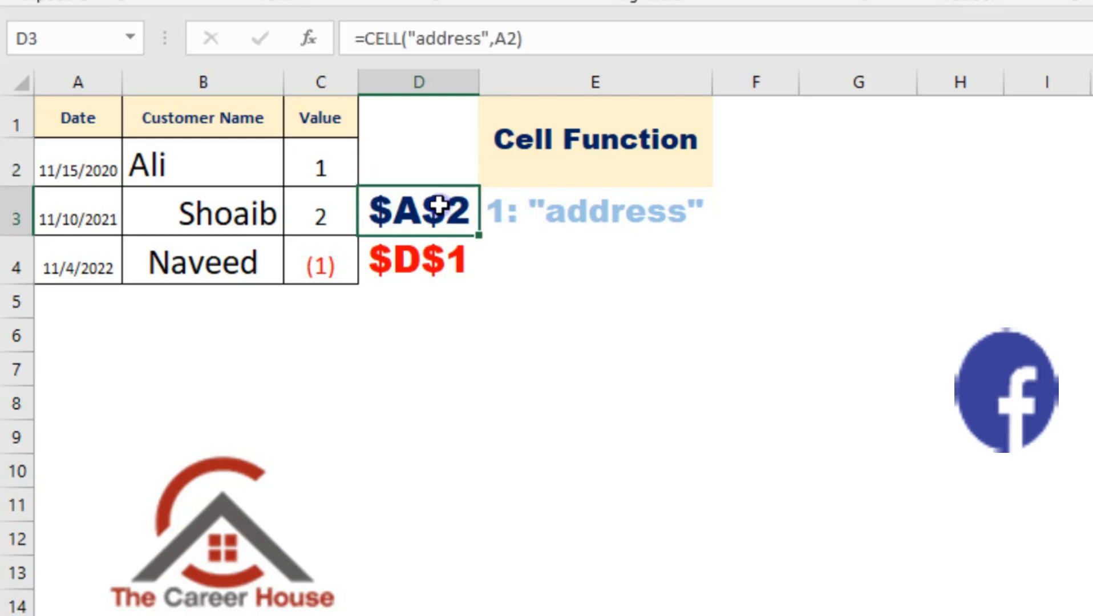
{"action": "left_click", "coordinate": [513, 40]}
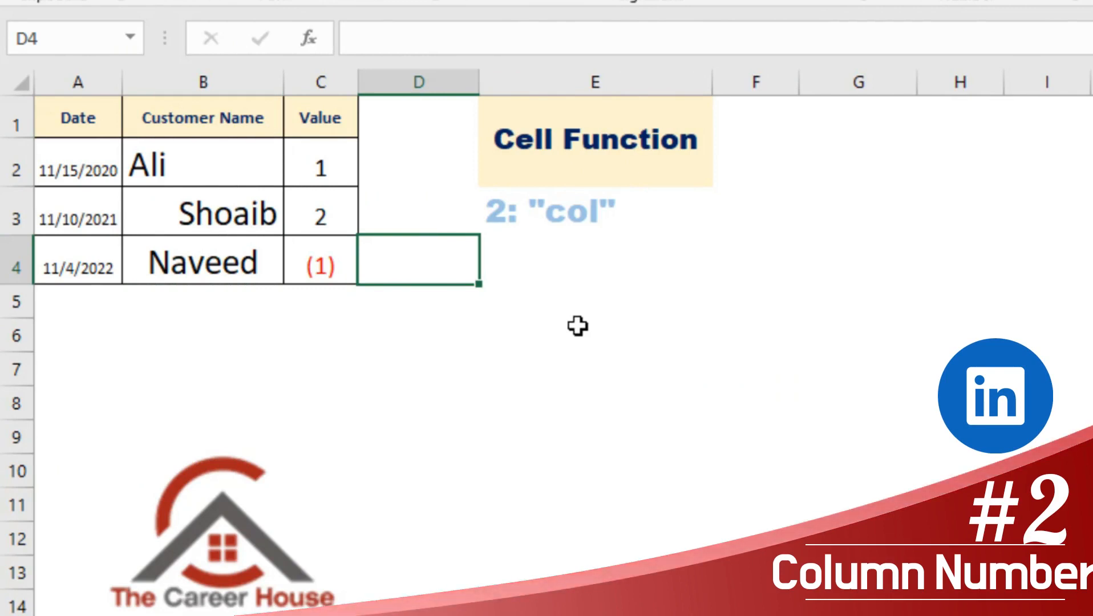
- Enter the formula =CELL("col") in cell D4, without a reference argument
{"action": "type", "text": "=cel"}
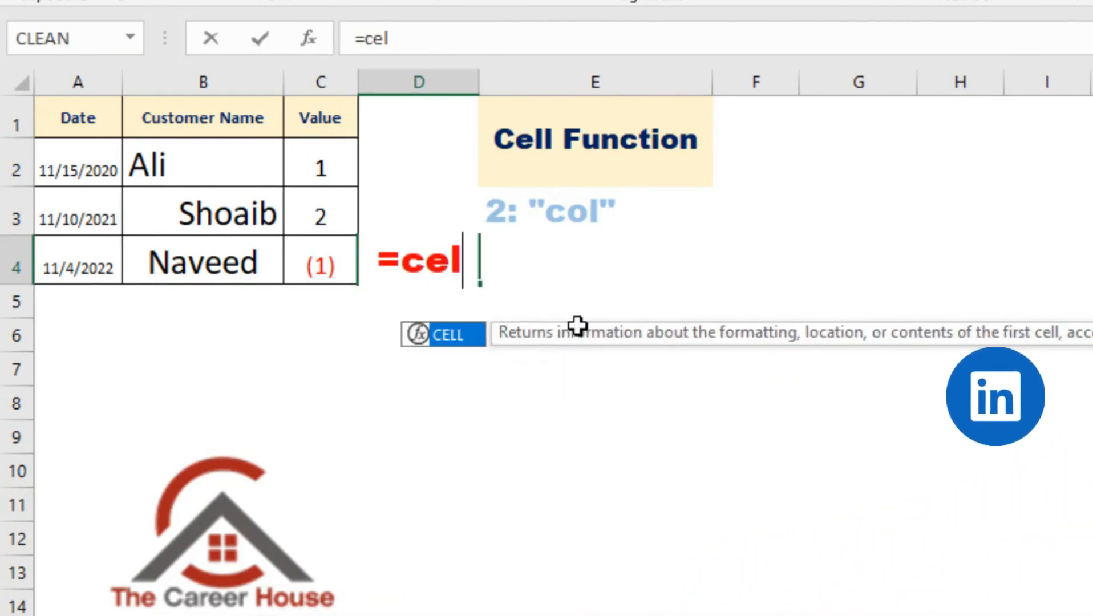
{"action": "key", "text": "Tab"}
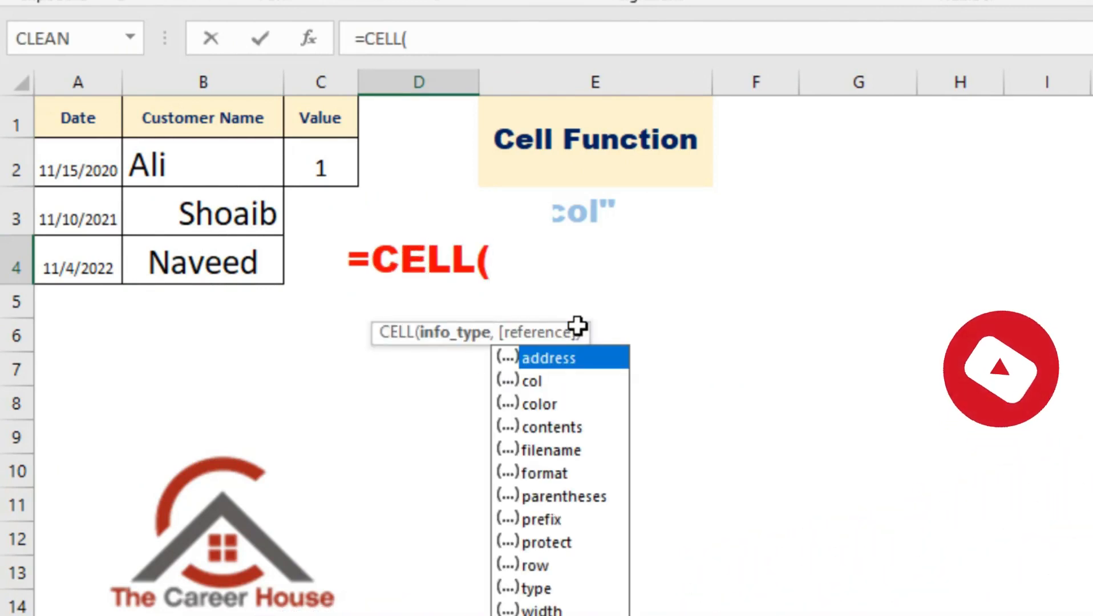
{"action": "key", "text": "Down"}
{"action": "key", "text": "Tab"}
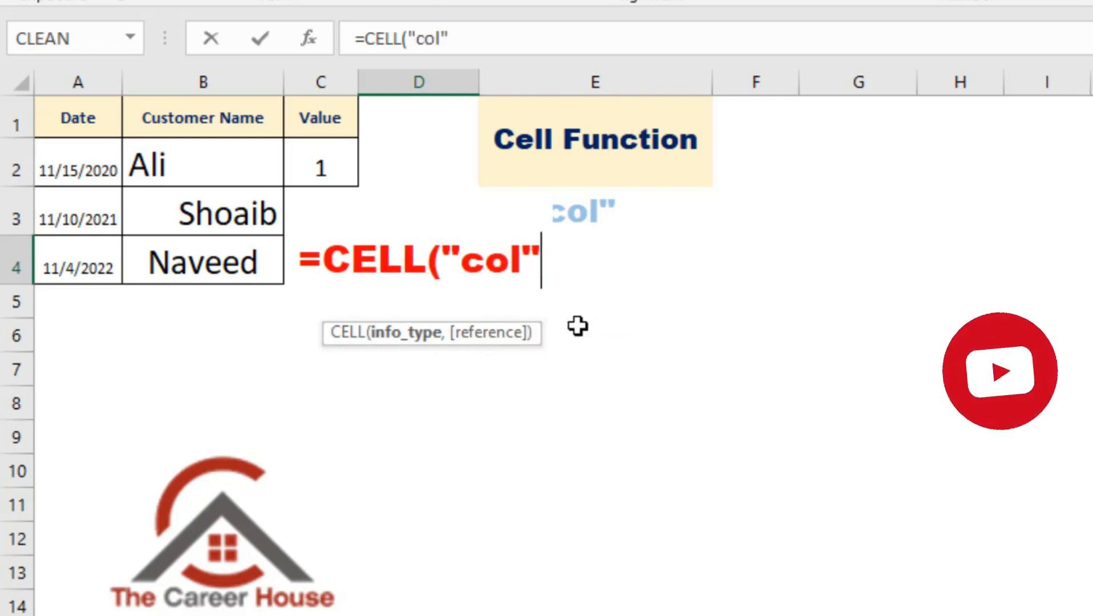
{"action": "type", "text": ")"}
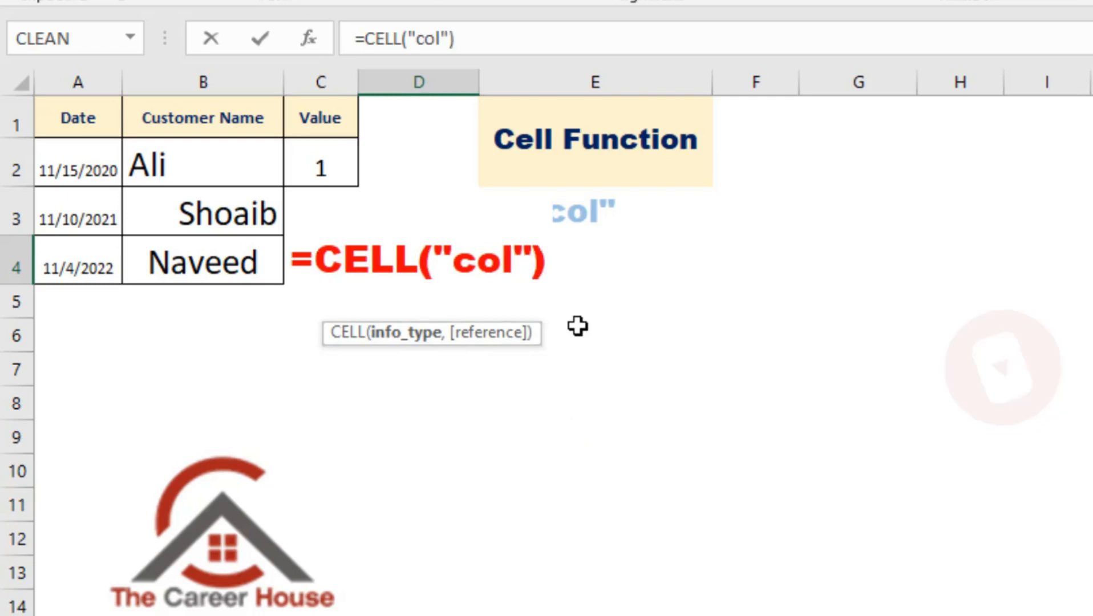
{"action": "key", "text": "Return"}
{"action": "key", "text": "Up"}
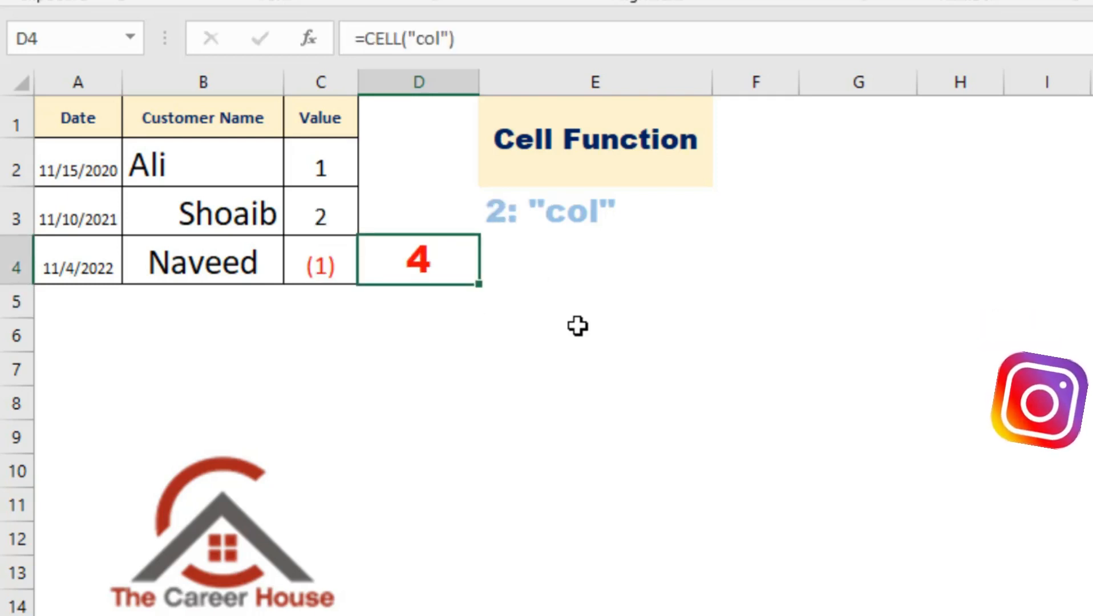
- Go through cells A4 to D4 one by one to check the column number against the formula in D4
{"action": "left_click", "coordinate": [90, 269]}
{"action": "left_click", "coordinate": [160, 261]}
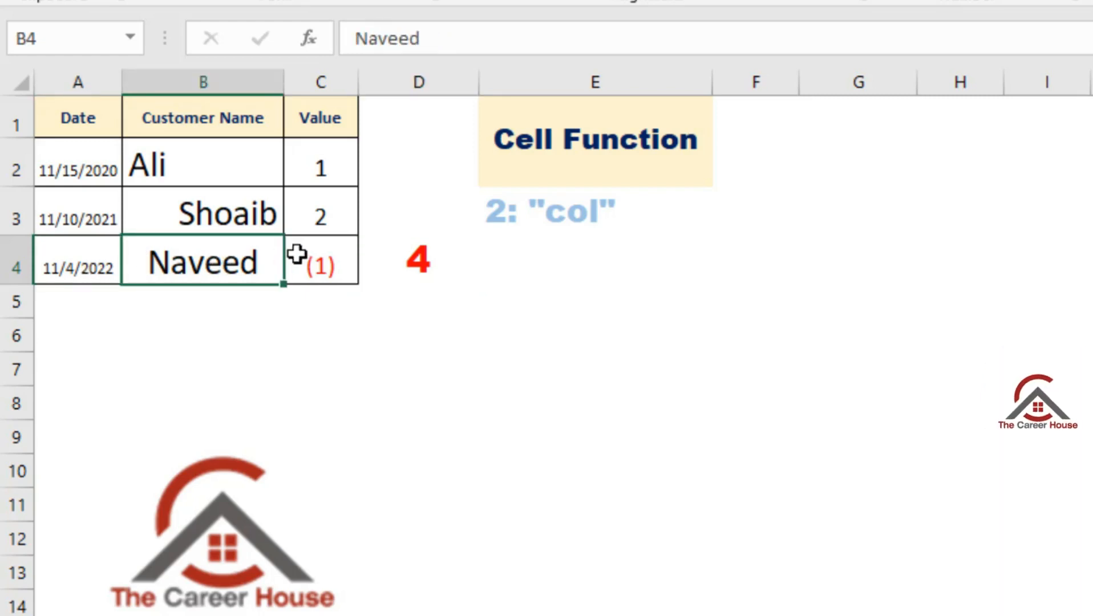
{"action": "left_click", "coordinate": [299, 257]}
{"action": "left_click", "coordinate": [434, 264]}
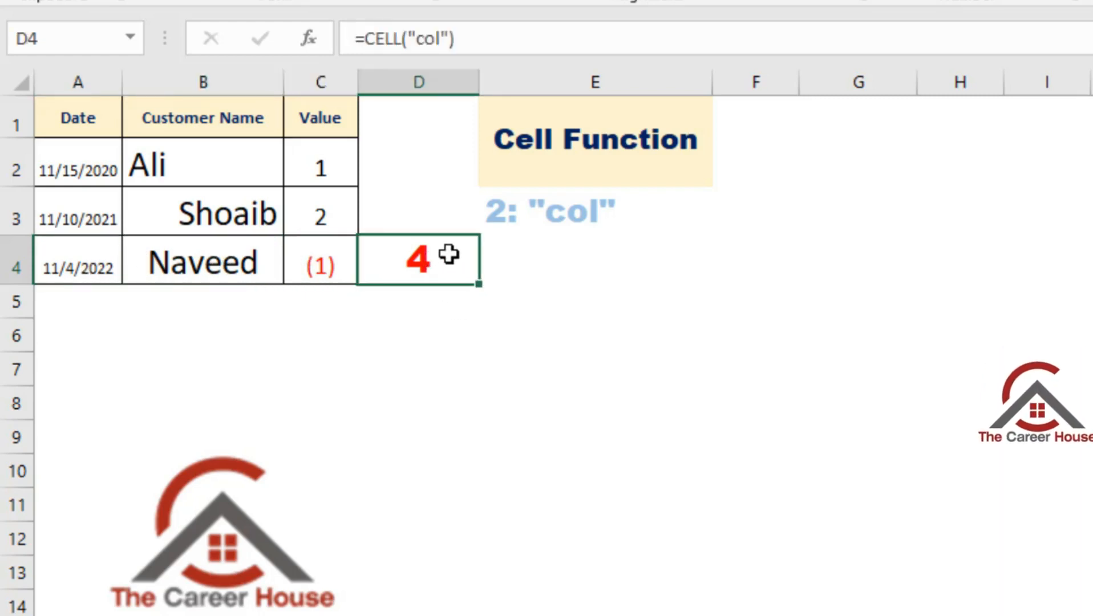
- Enter the formula =CELL("col",A2) in cell D3 and reselect that cell to review it
{"action": "left_click", "coordinate": [440, 215]}
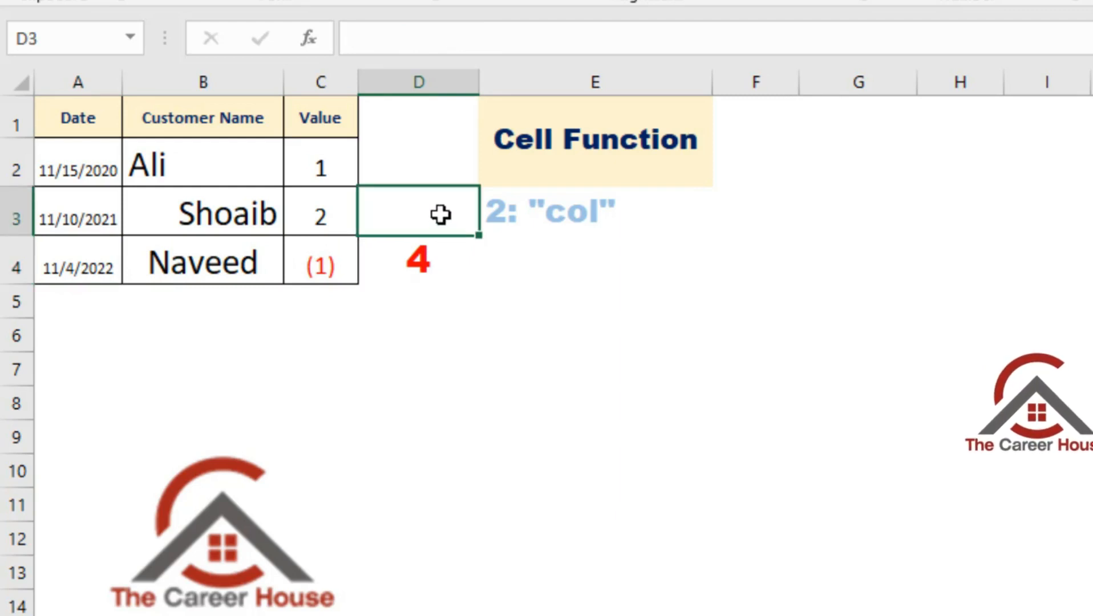
{"action": "type", "text": "=cel"}
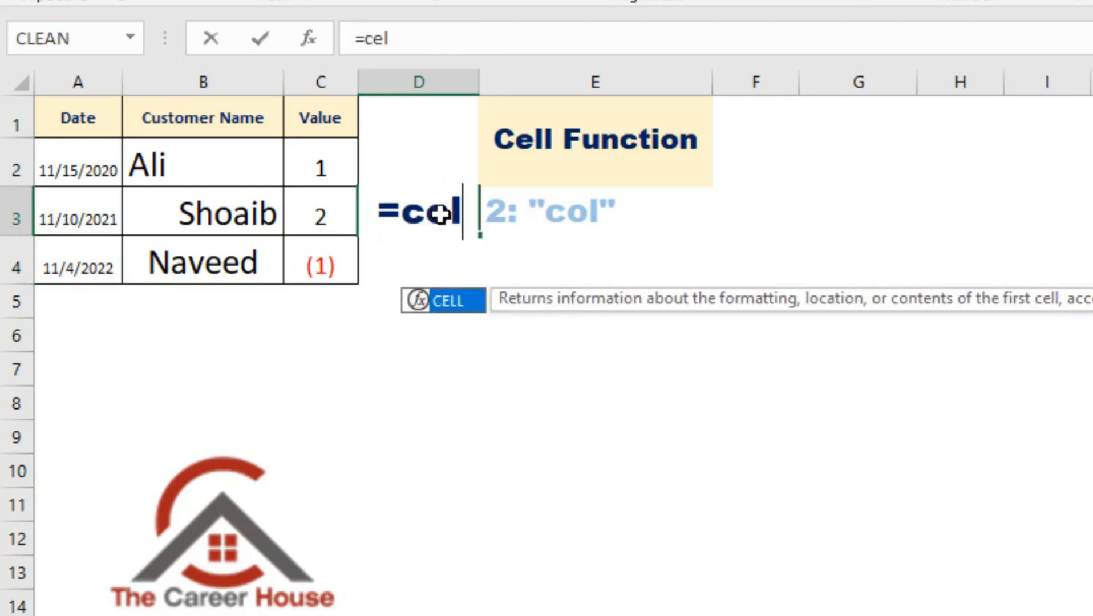
{"action": "key", "text": "Tab"}
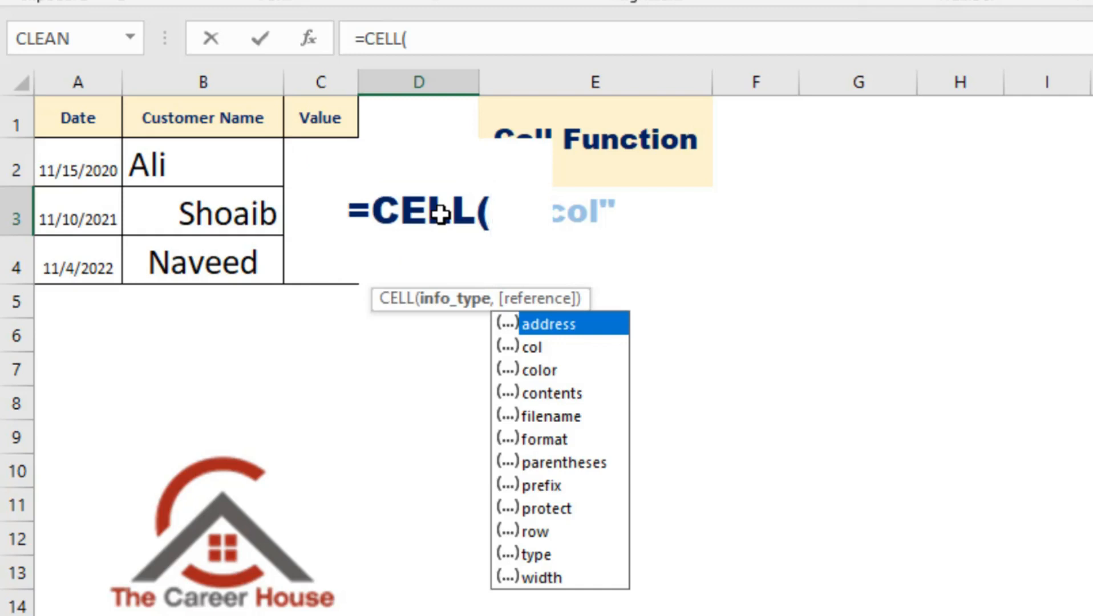
{"action": "key", "text": "Down"}
{"action": "key", "text": "Tab"}
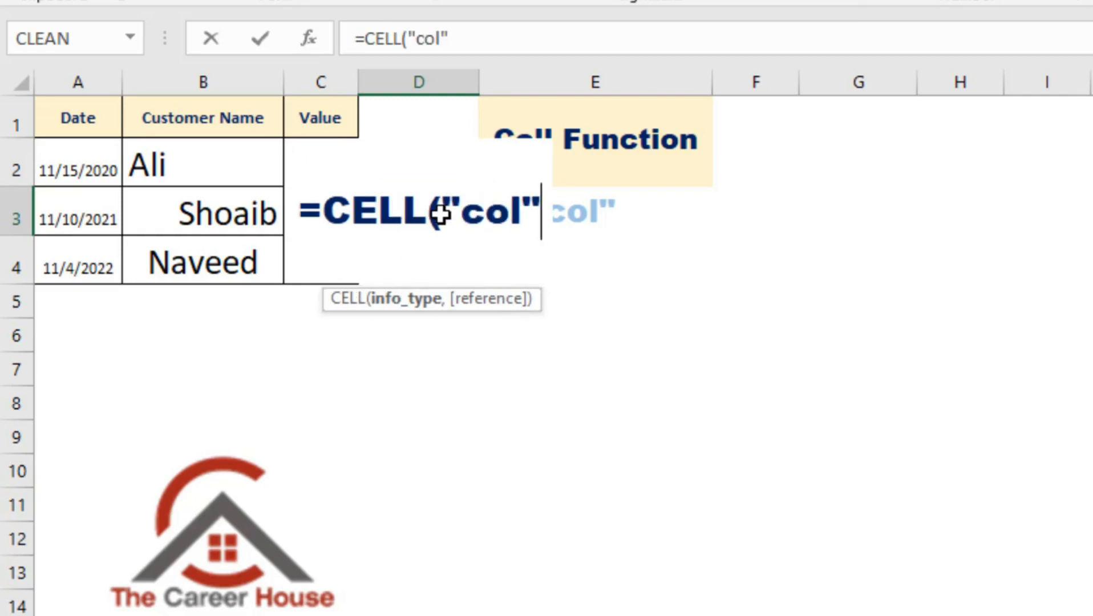
{"action": "type", "text": ","}
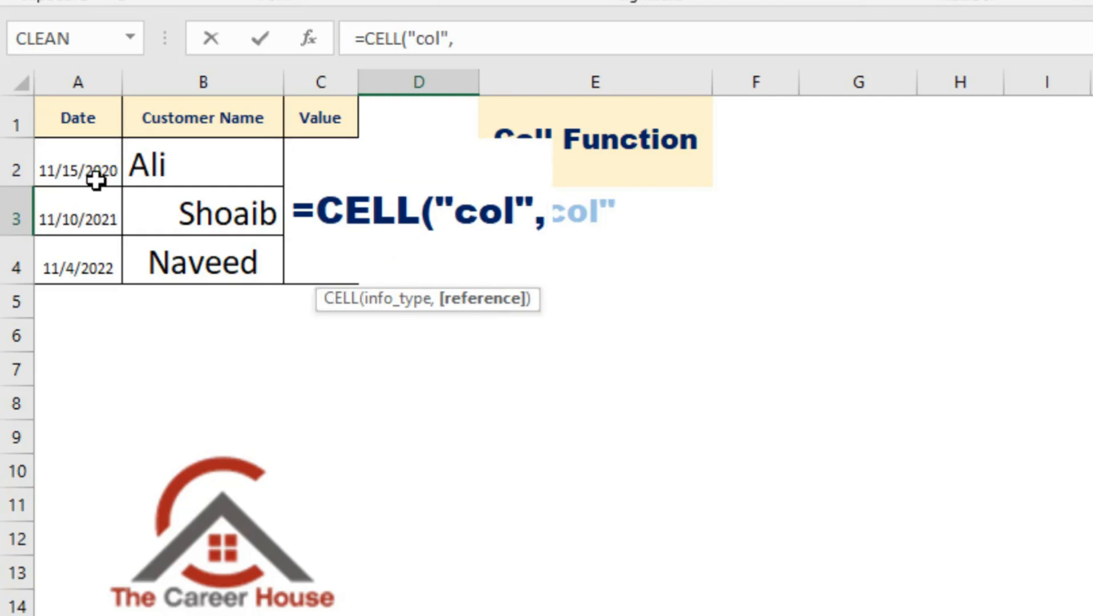
{"action": "left_click", "coordinate": [86, 169]}
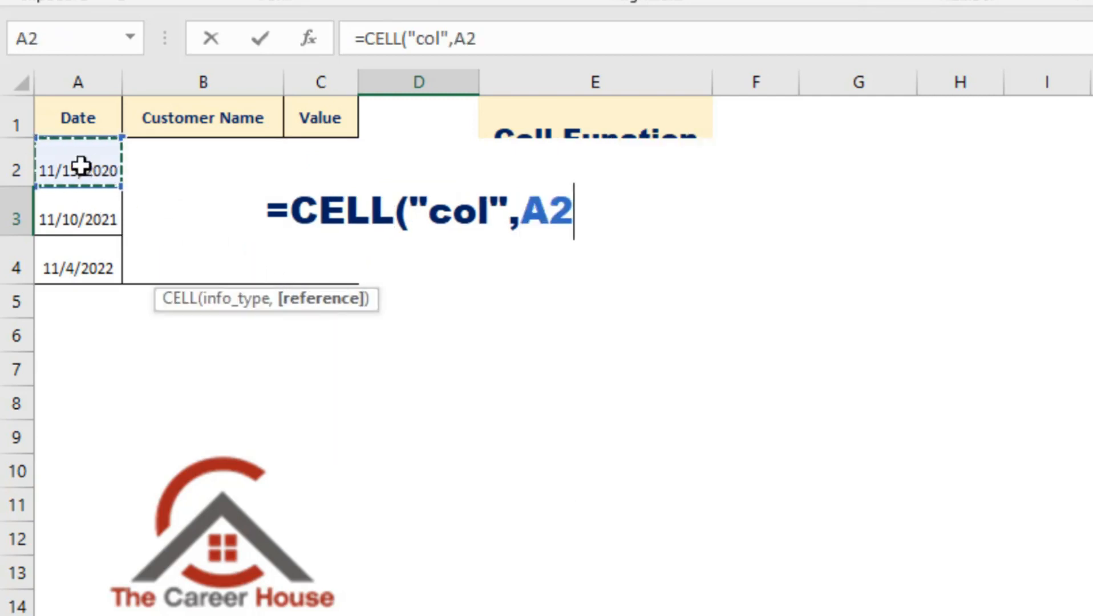
{"action": "key", "text": "Return"}
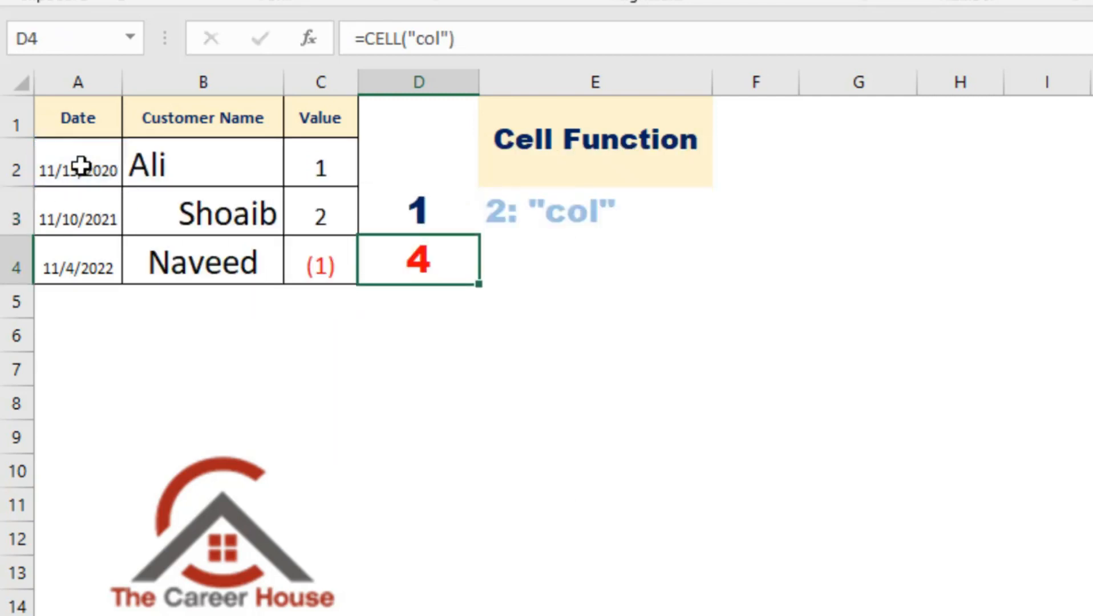
{"action": "left_click", "coordinate": [441, 210]}
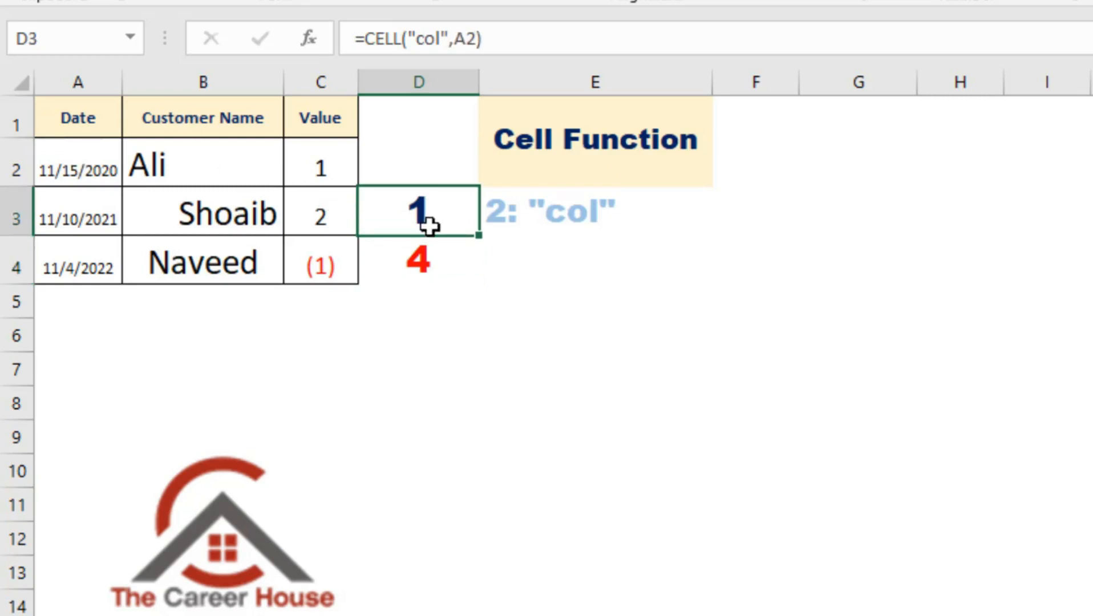
- Enter the formula =CELL("color",C4) in cell D4 and check it against the source value in C4
{"action": "left_click", "coordinate": [422, 256]}
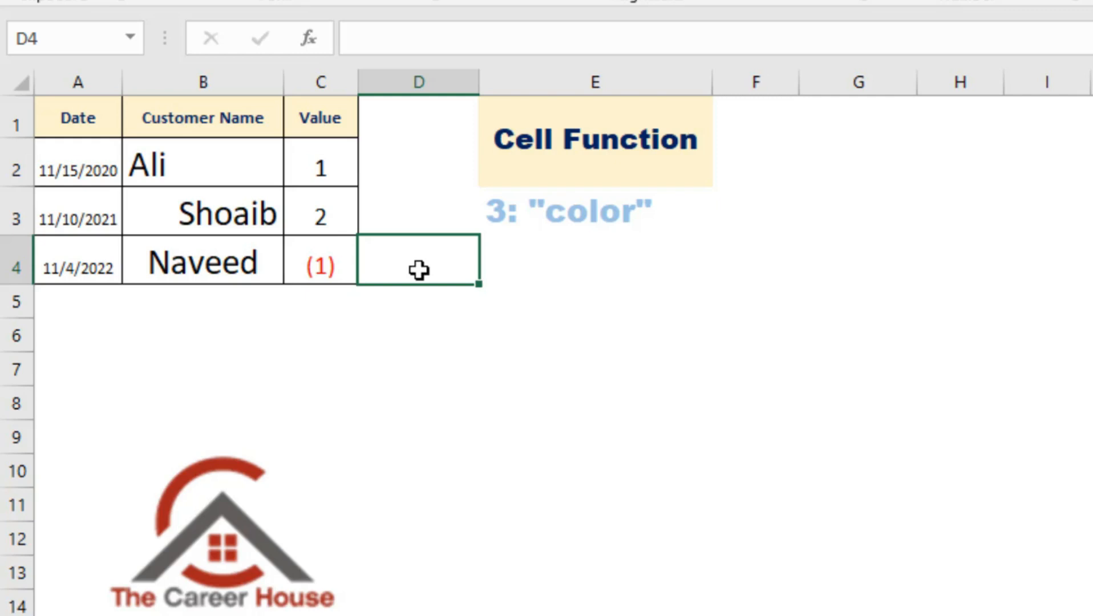
{"action": "type", "text": "="}
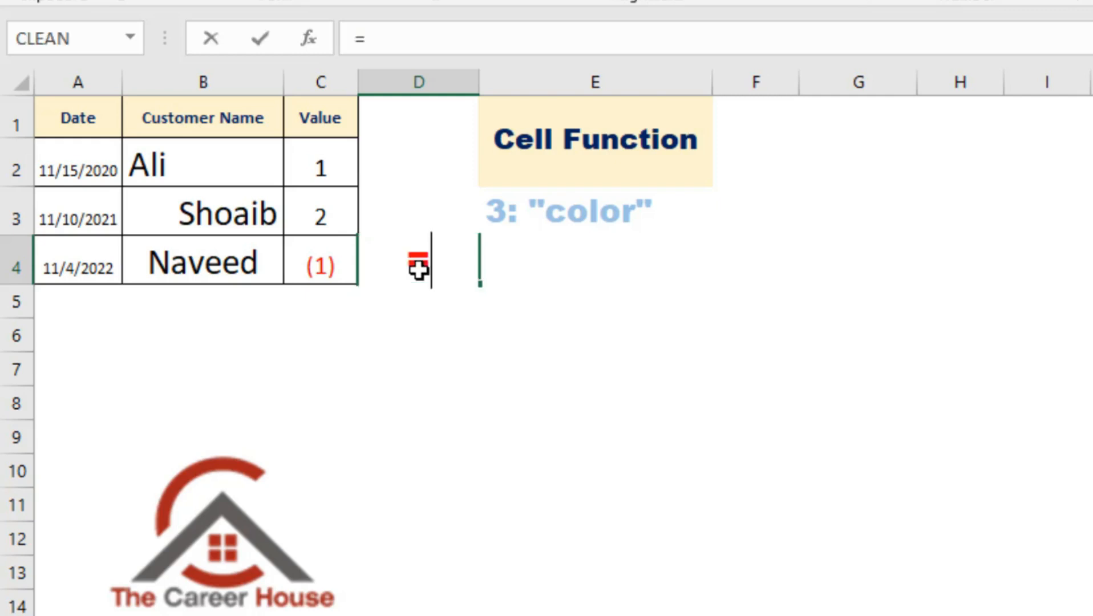
{"action": "type", "text": "cel"}
{"action": "key", "text": "Tab"}
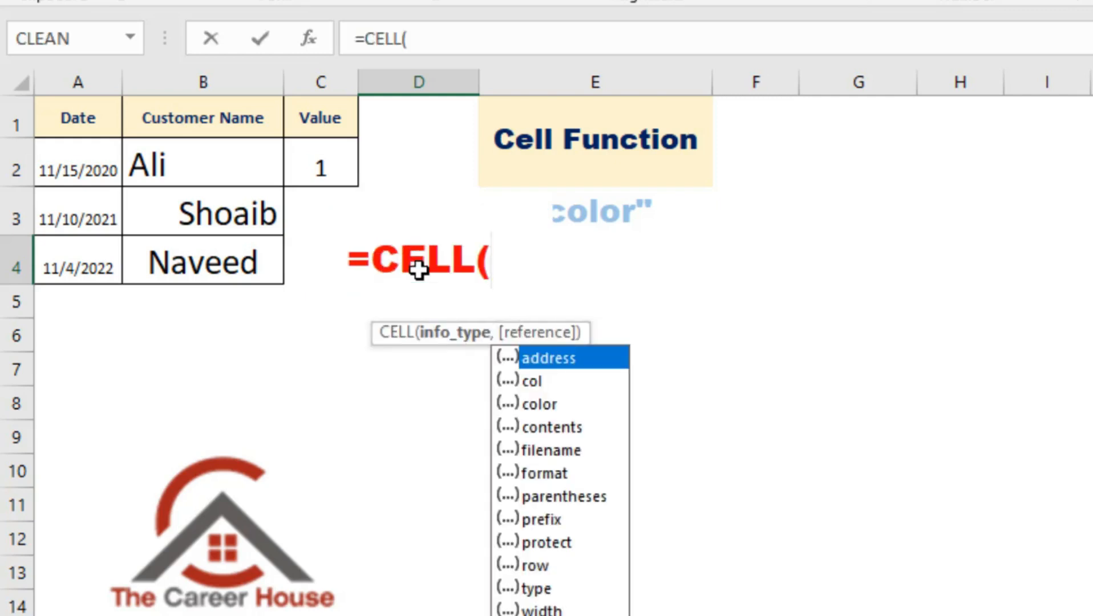
{"action": "key", "text": "Down"}
{"action": "key", "text": "Down"}
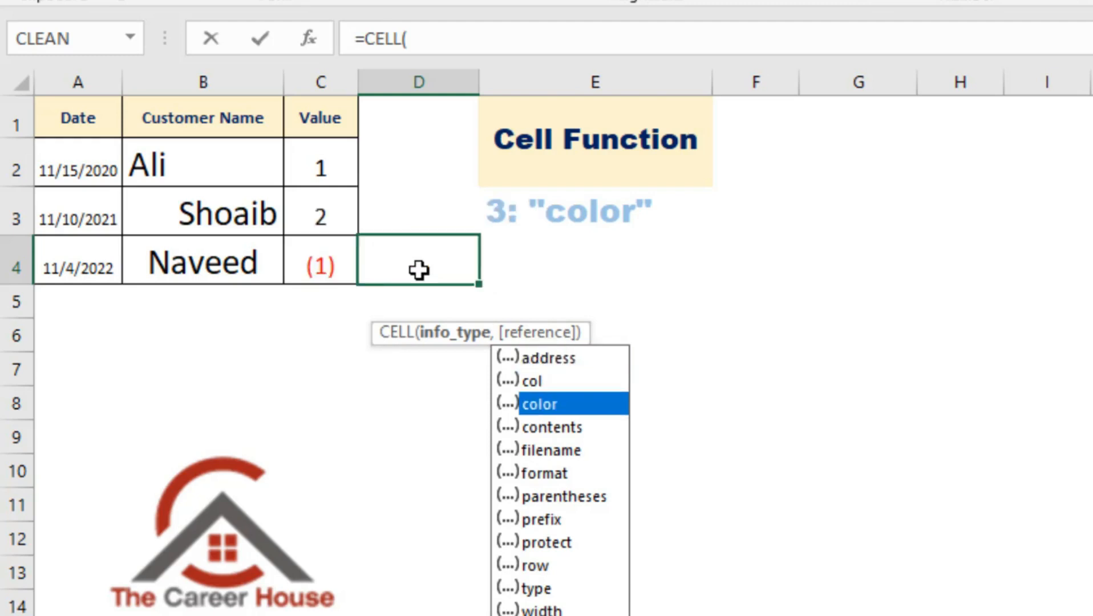
{"action": "key", "text": "Tab"}
{"action": "type", "text": ","}
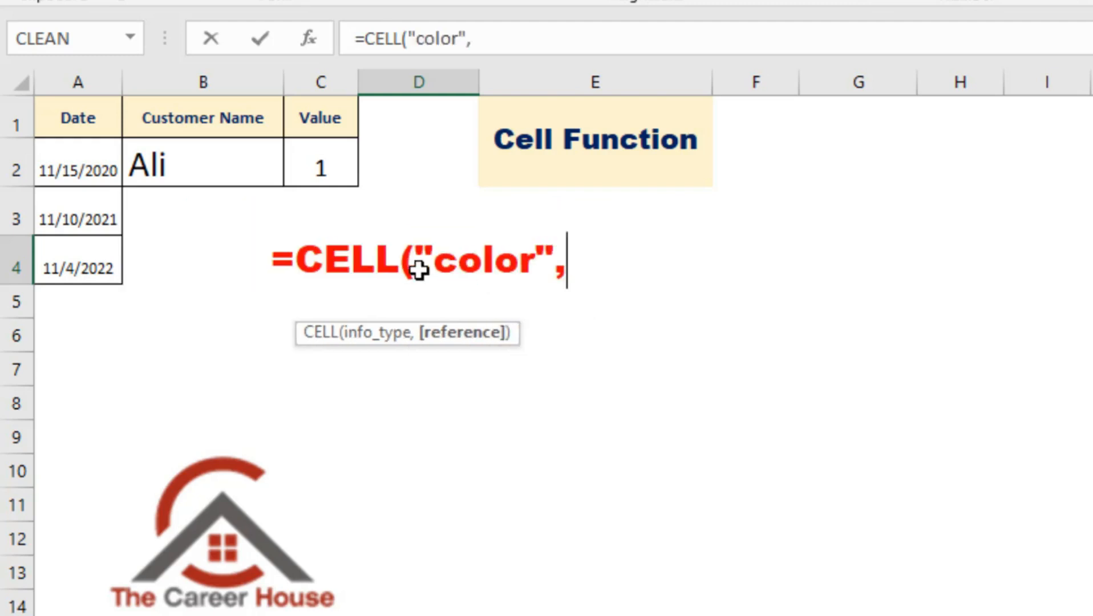
{"action": "left_click", "coordinate": [317, 171]}
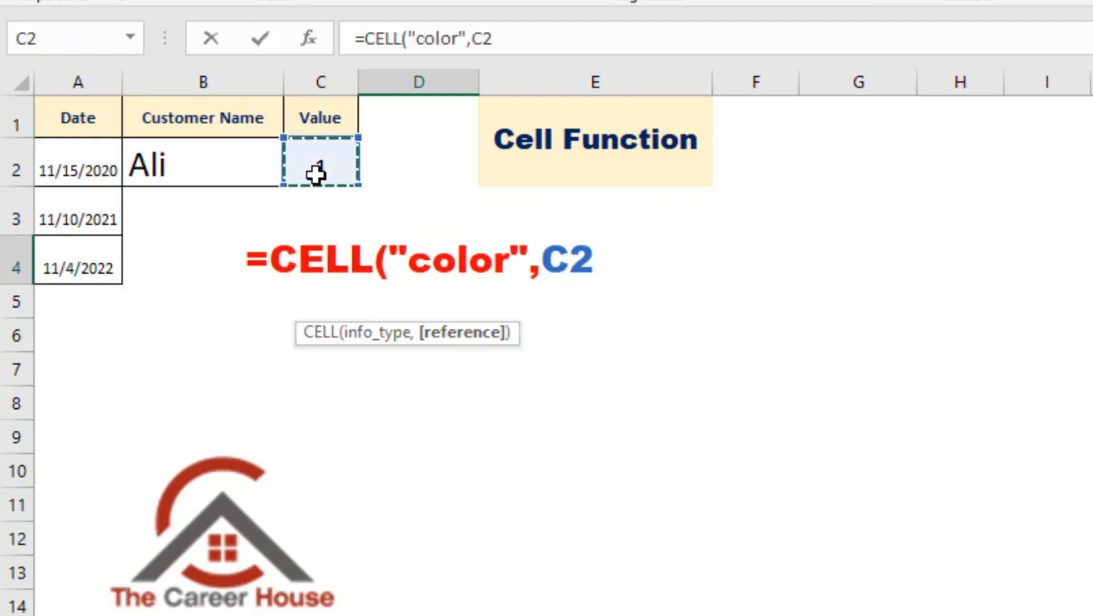
{"action": "key", "text": "Down"}
{"action": "key", "text": "Down"}
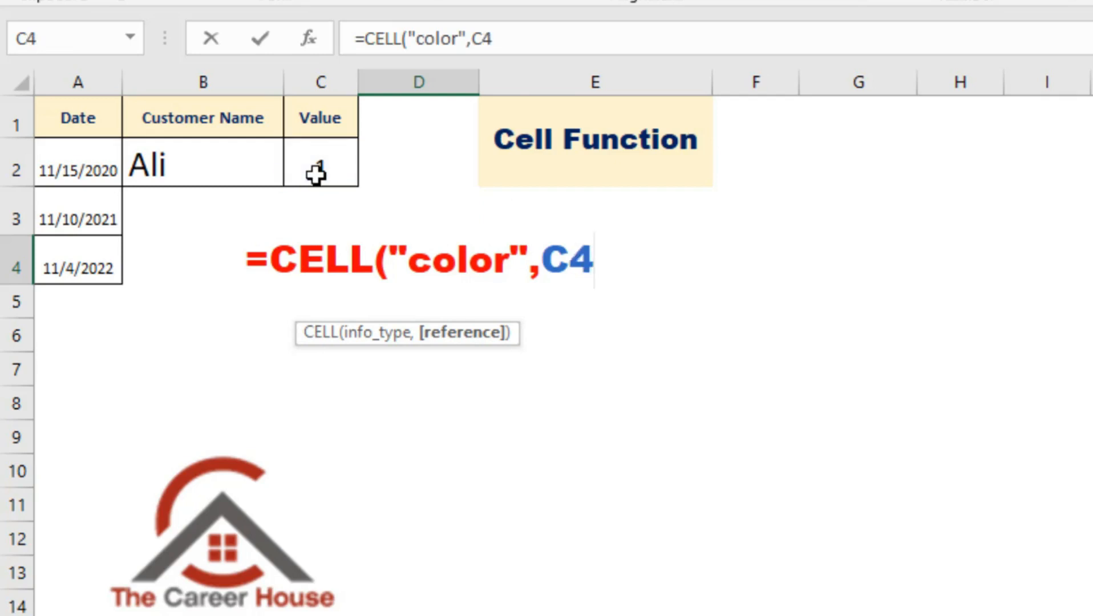
{"action": "type", "text": ")"}
{"action": "key", "text": "Return"}
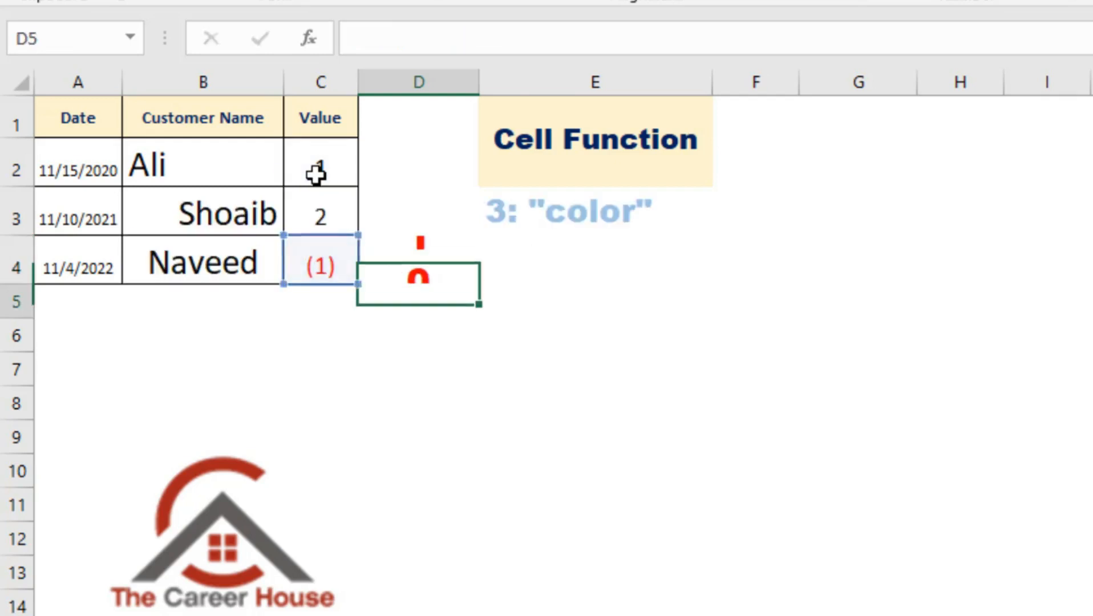
{"action": "left_click", "coordinate": [393, 269]}
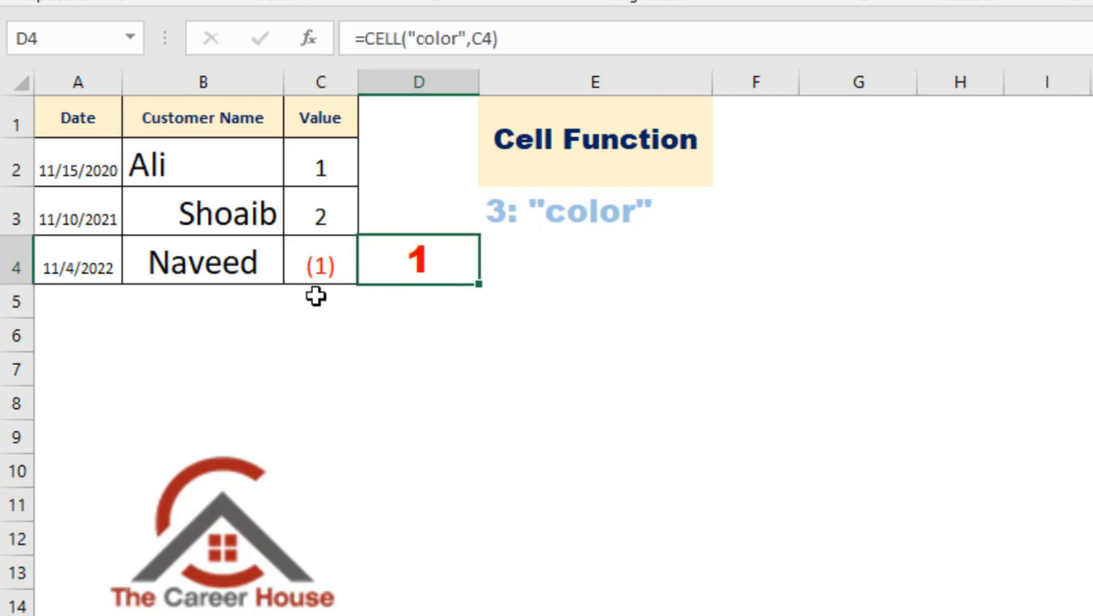
{"action": "left_click", "coordinate": [320, 279]}
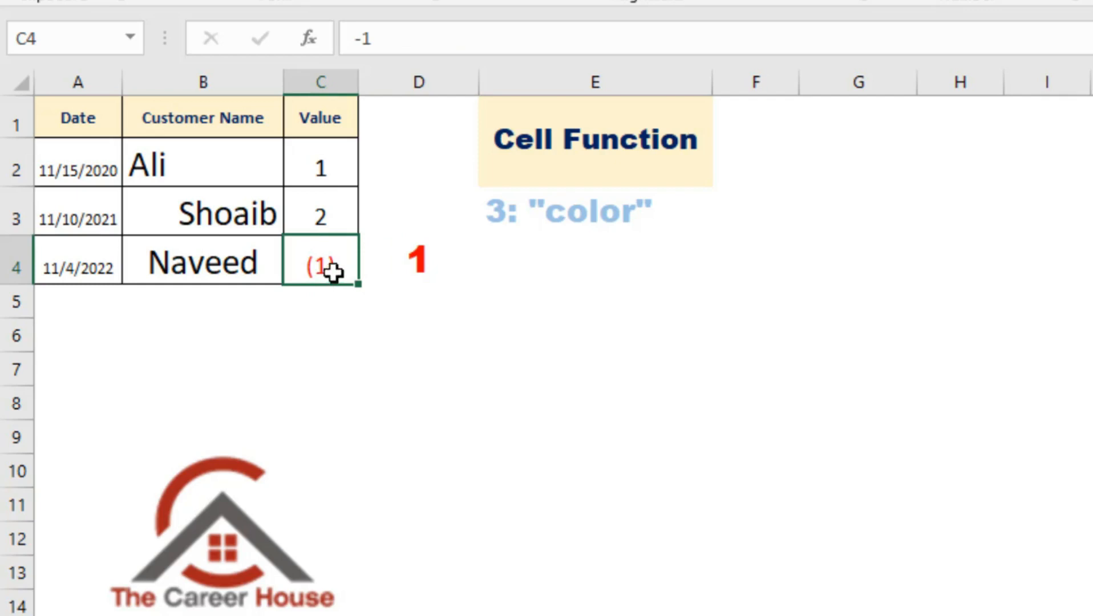
{"action": "left_click", "coordinate": [416, 266]}
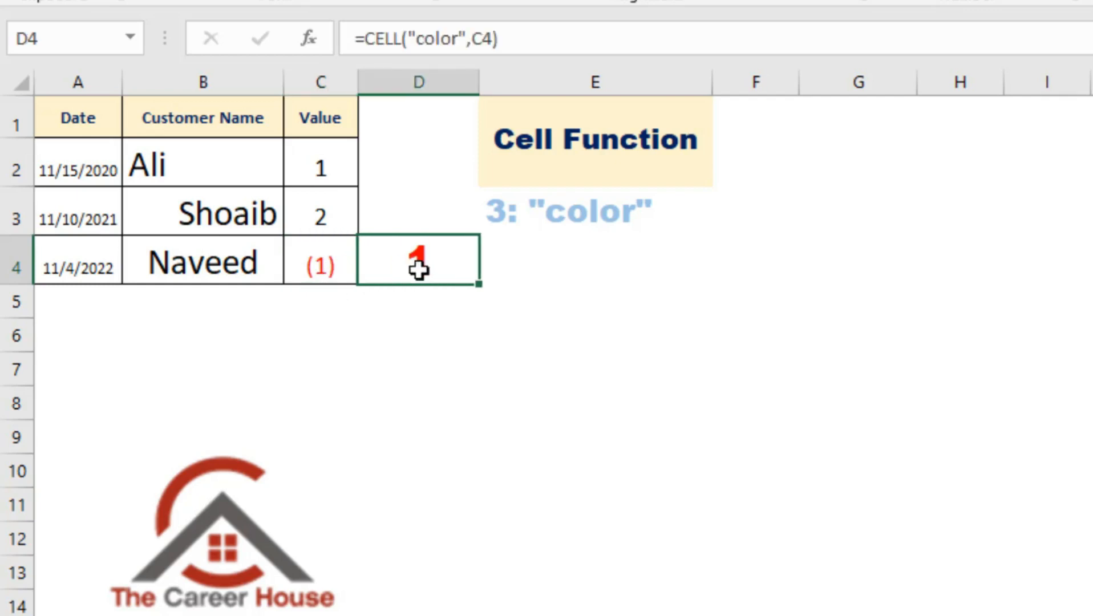
- Enter the formula =CELL("color",C1) in cell D3 and review it alongside the color formula in D4
{"action": "left_click", "coordinate": [424, 220]}
{"action": "type", "text": "="}
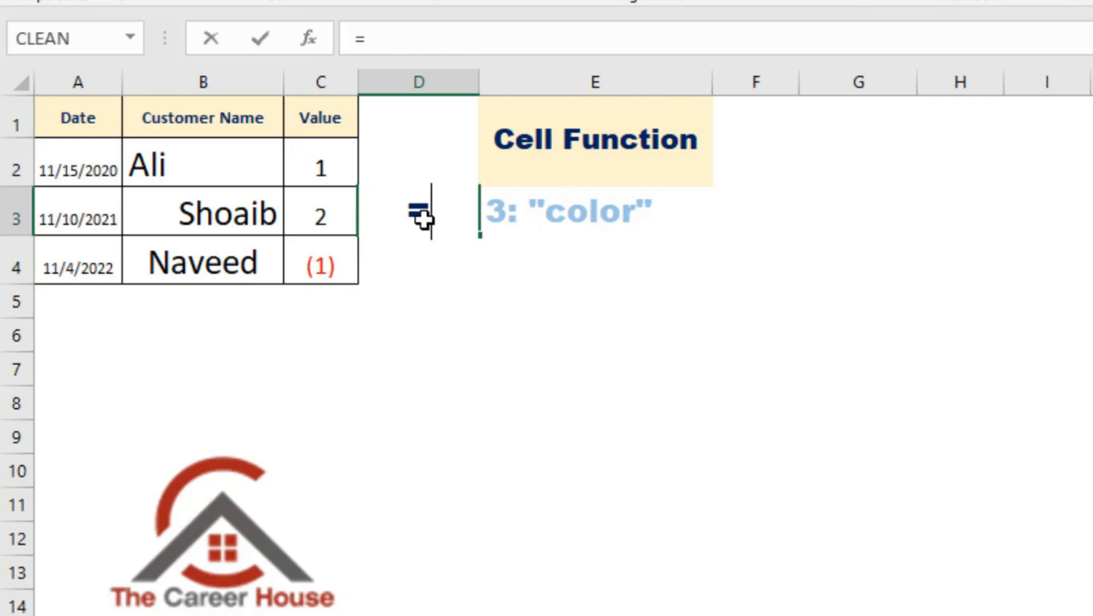
{"action": "type", "text": "CELL("}
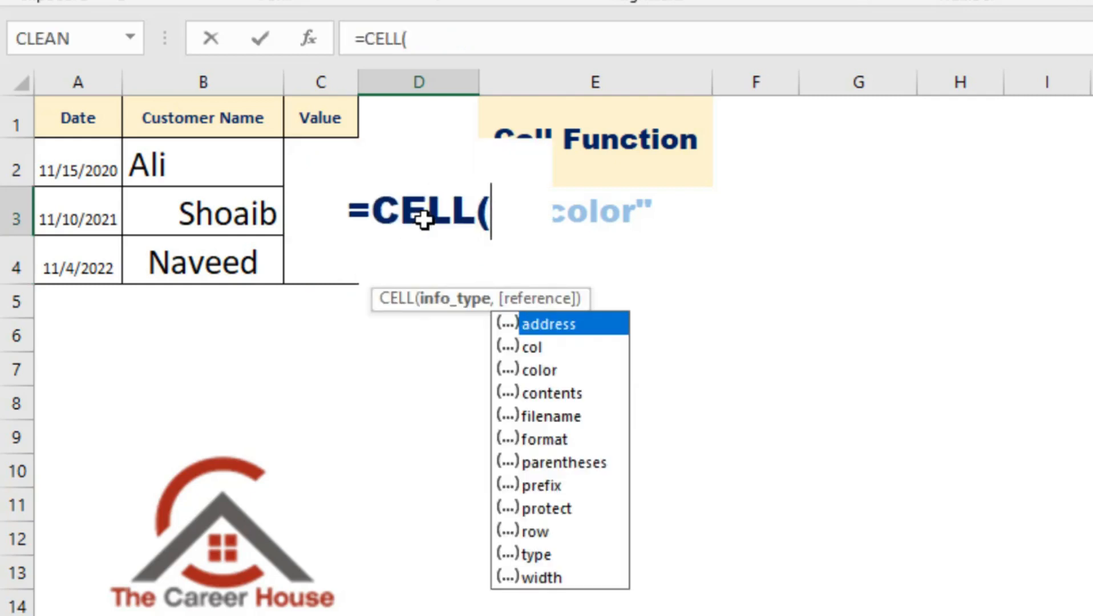
{"action": "key", "text": "Down"}
{"action": "key", "text": "Down"}
{"action": "key", "text": "Tab"}
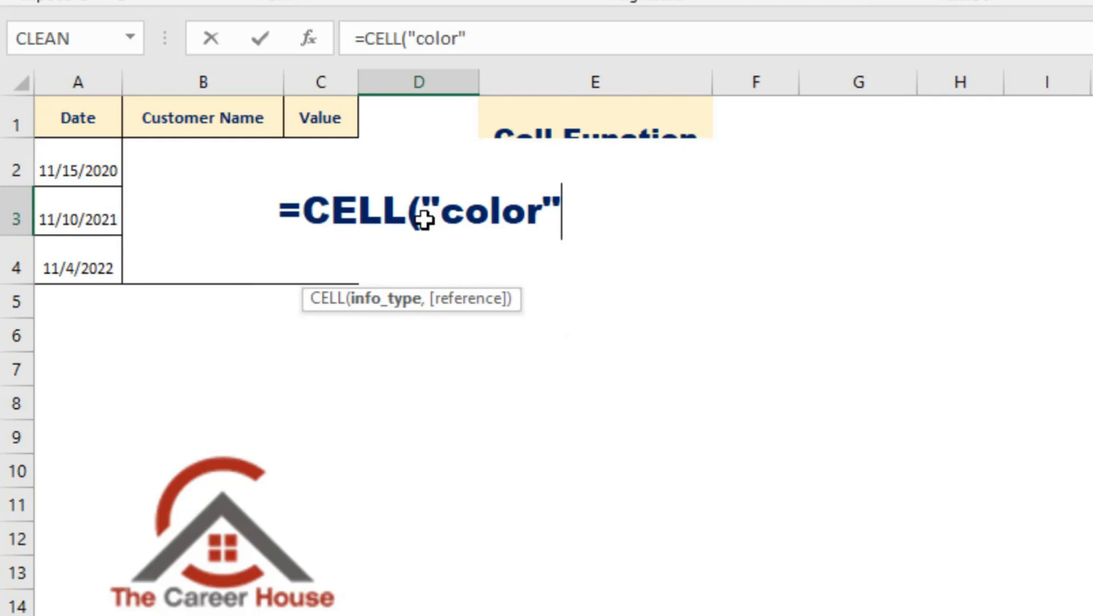
{"action": "type", "text": ","}
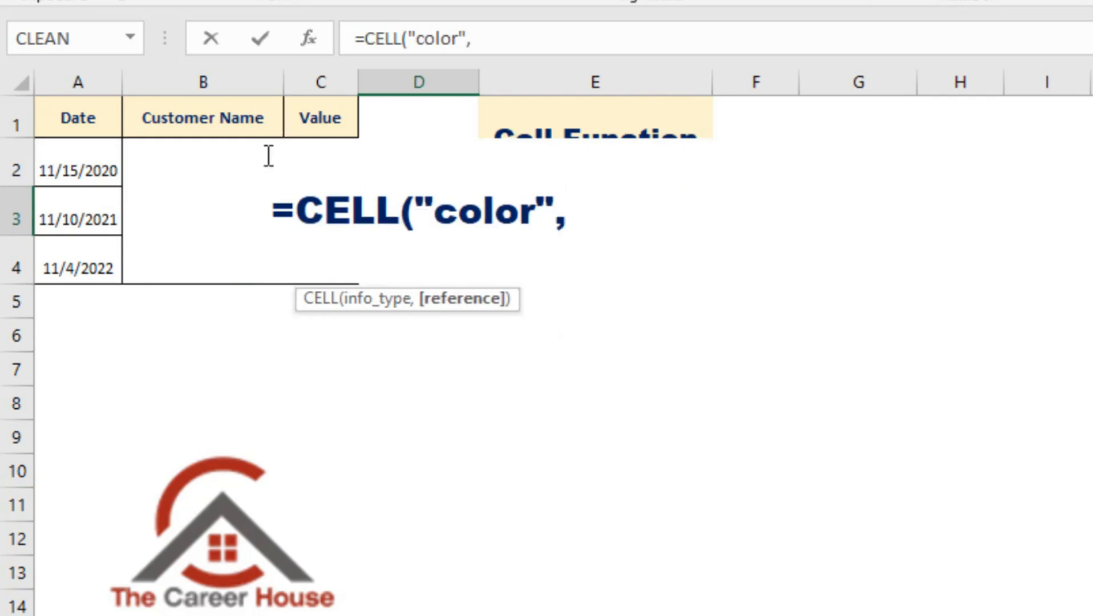
{"action": "left_click", "coordinate": [302, 127]}
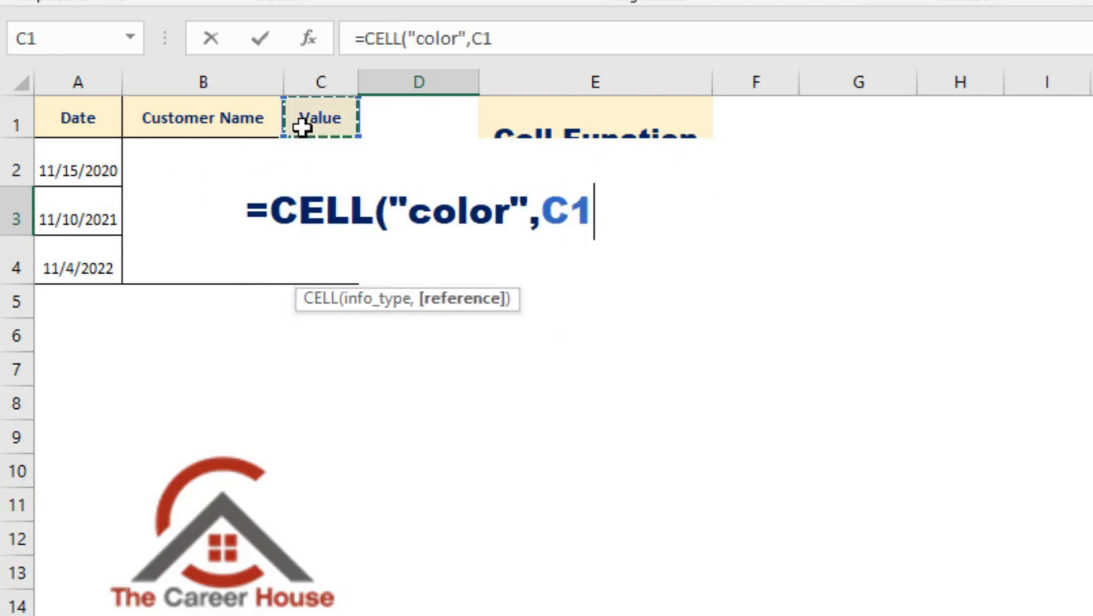
{"action": "key", "text": "Return"}
{"action": "left_click", "coordinate": [453, 210]}
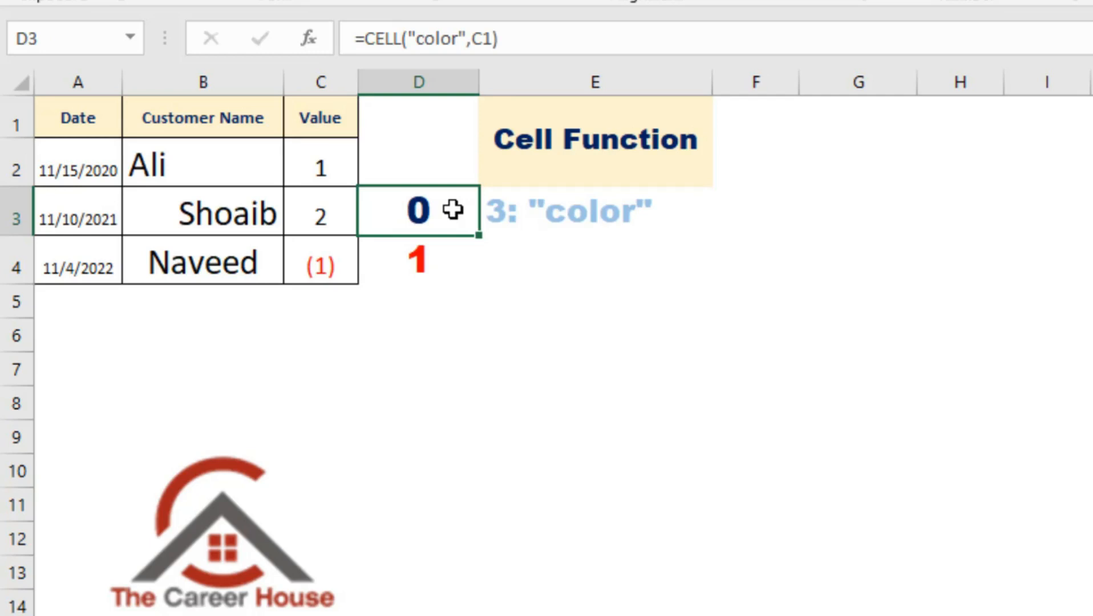
{"action": "double_click", "coordinate": [450, 210]}
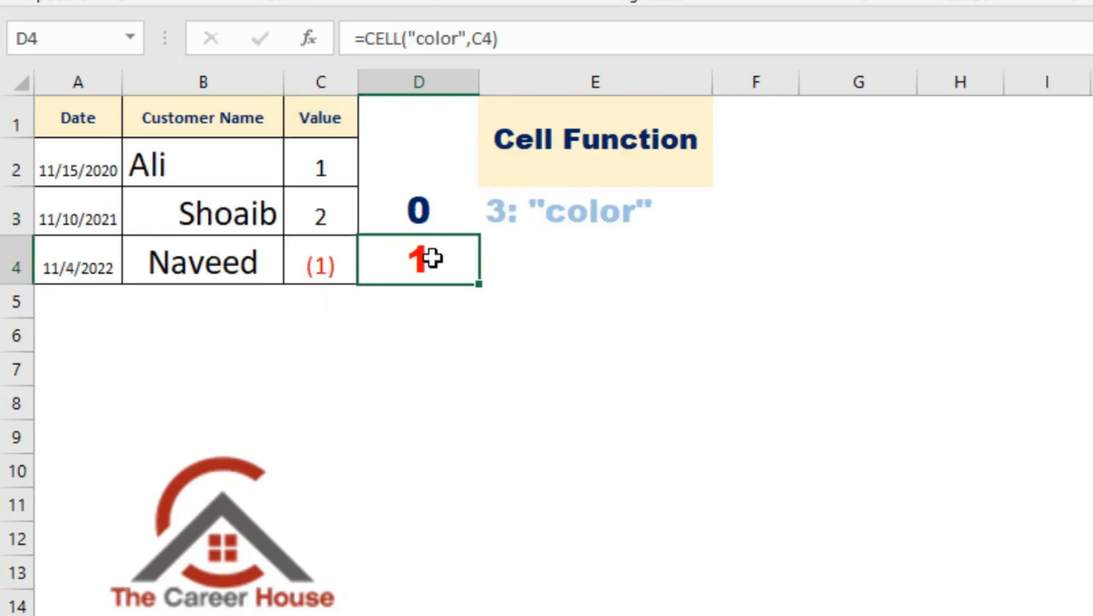
{"action": "double_click", "coordinate": [434, 257]}
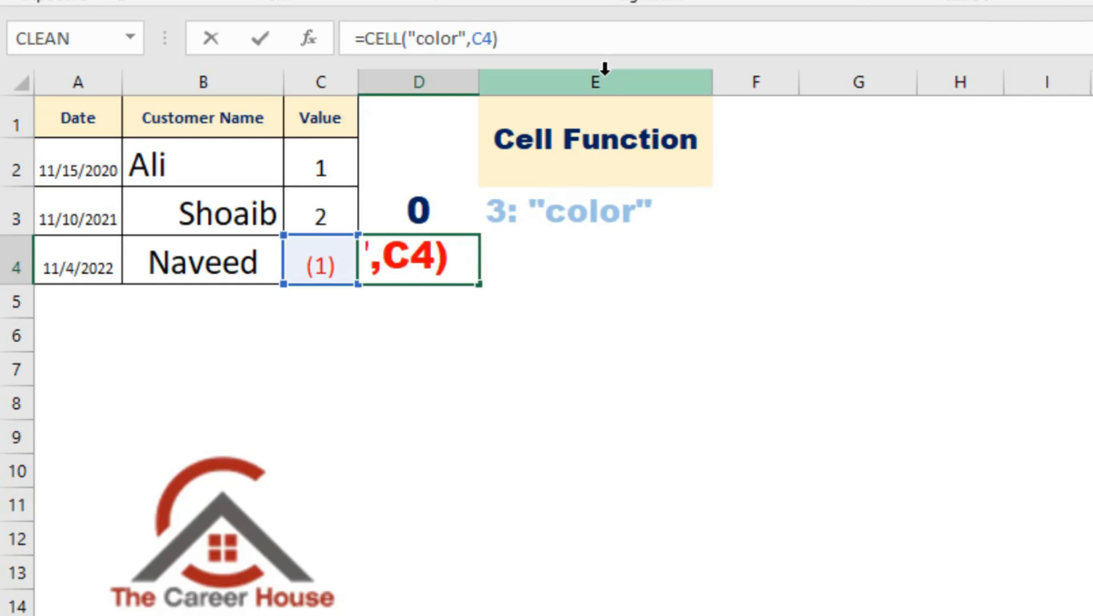
{"action": "key", "text": "Return"}
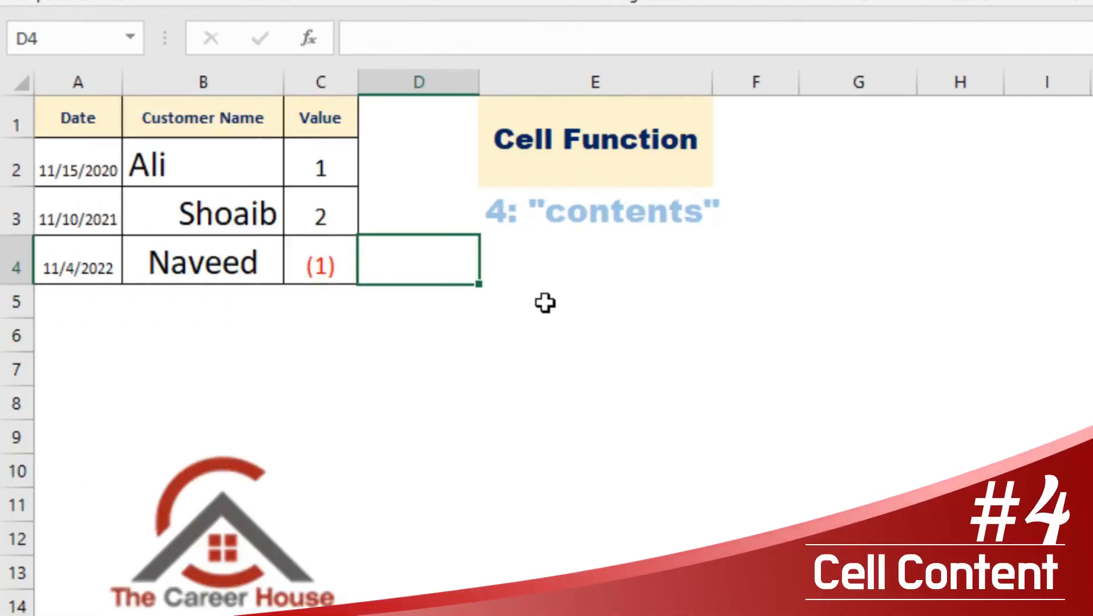
- Enter the formula =CELL("contents",B3) in cell D4 and compare it with the source cell B3
{"action": "type", "text": "="}
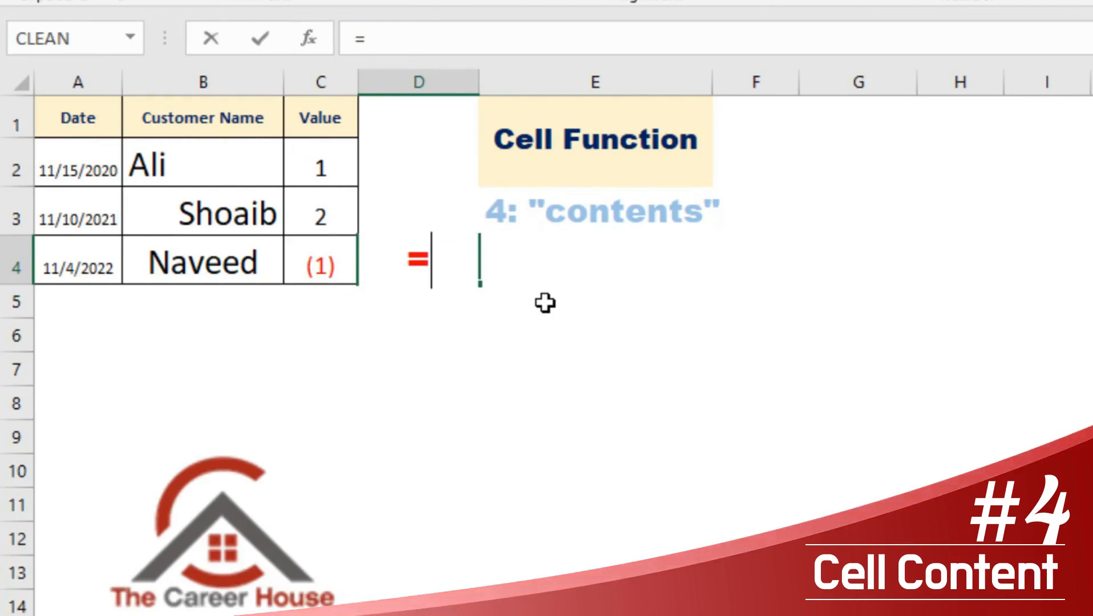
{"action": "type", "text": "cel"}
{"action": "key", "text": "Tab"}
{"action": "key", "text": "Down"}
{"action": "key", "text": "Down"}
{"action": "key", "text": "Down"}
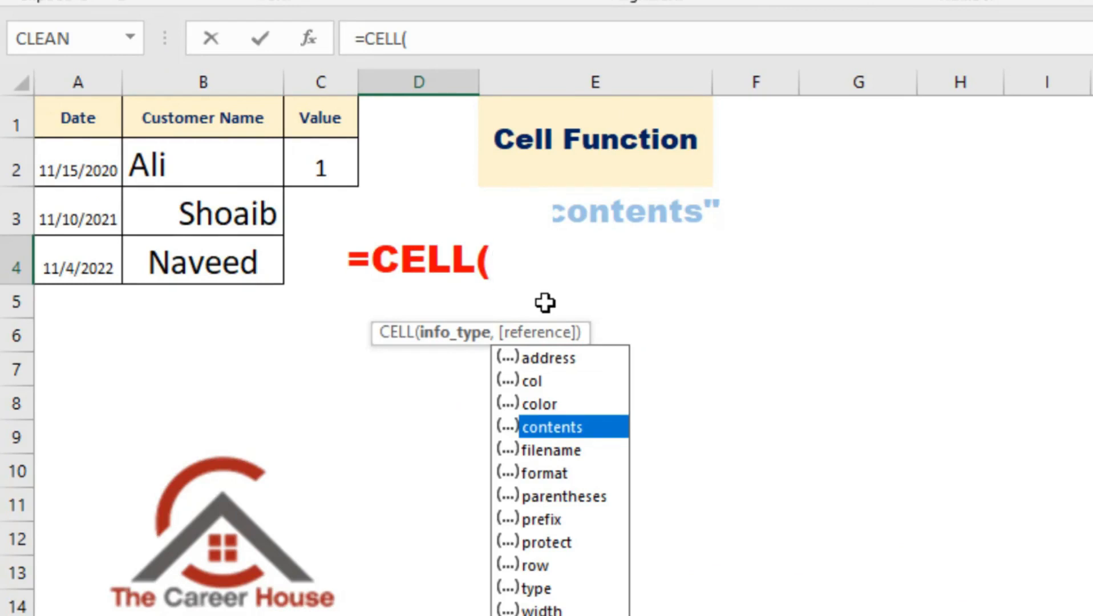
{"action": "key", "text": "Tab"}
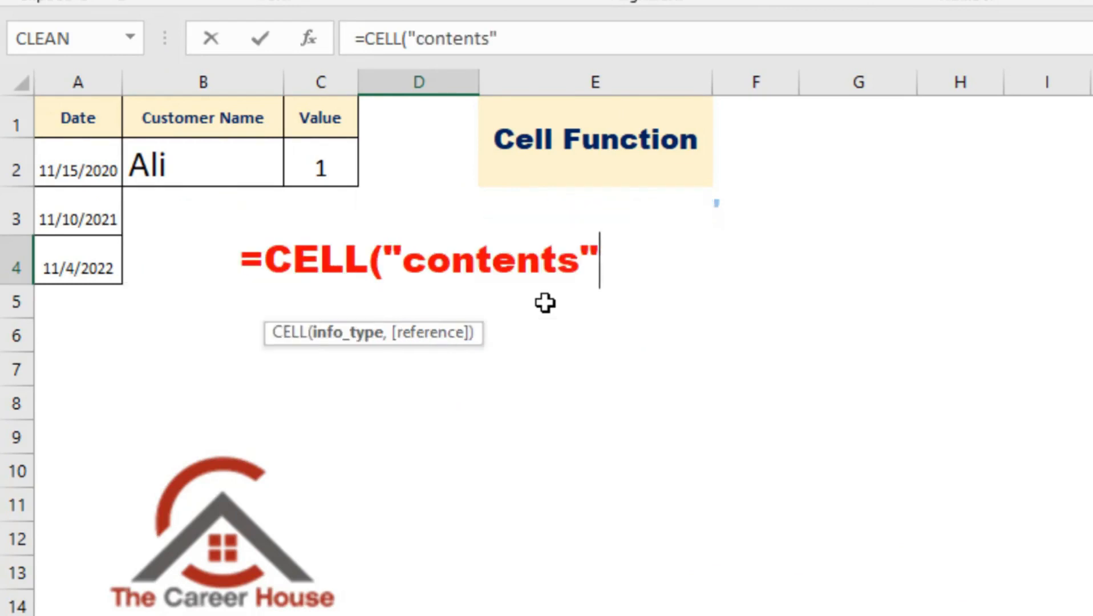
{"action": "type", "text": ","}
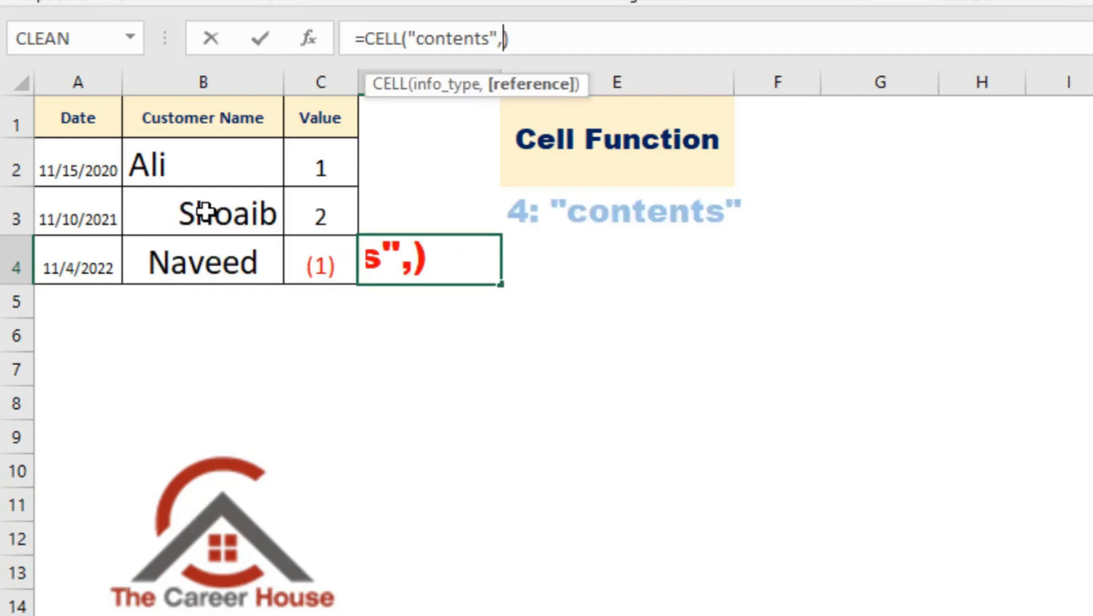
{"action": "left_click", "coordinate": [213, 212]}
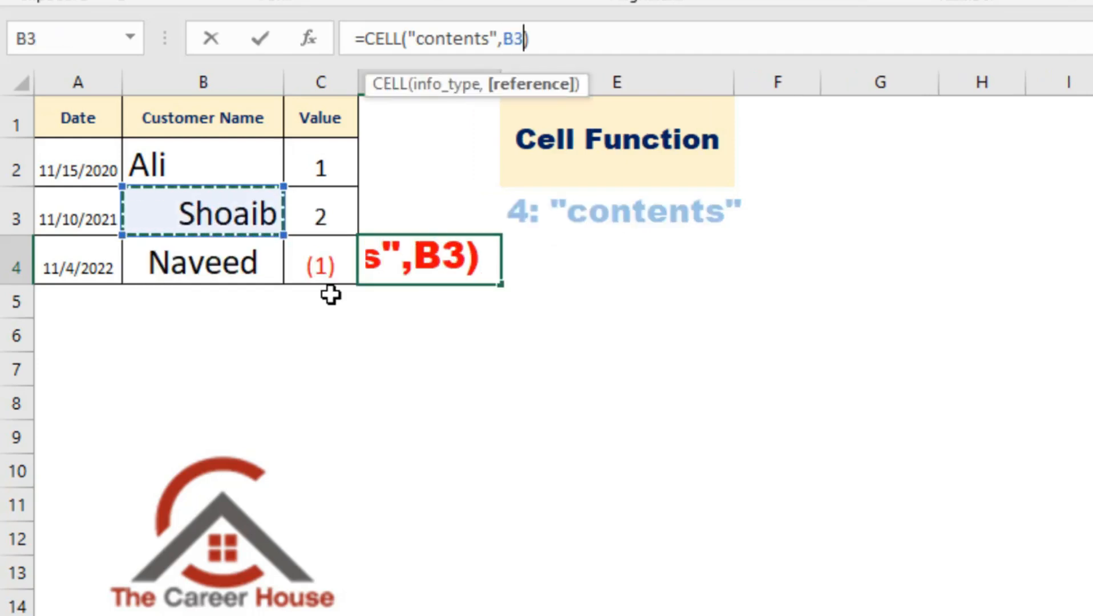
{"action": "key", "text": "Return"}
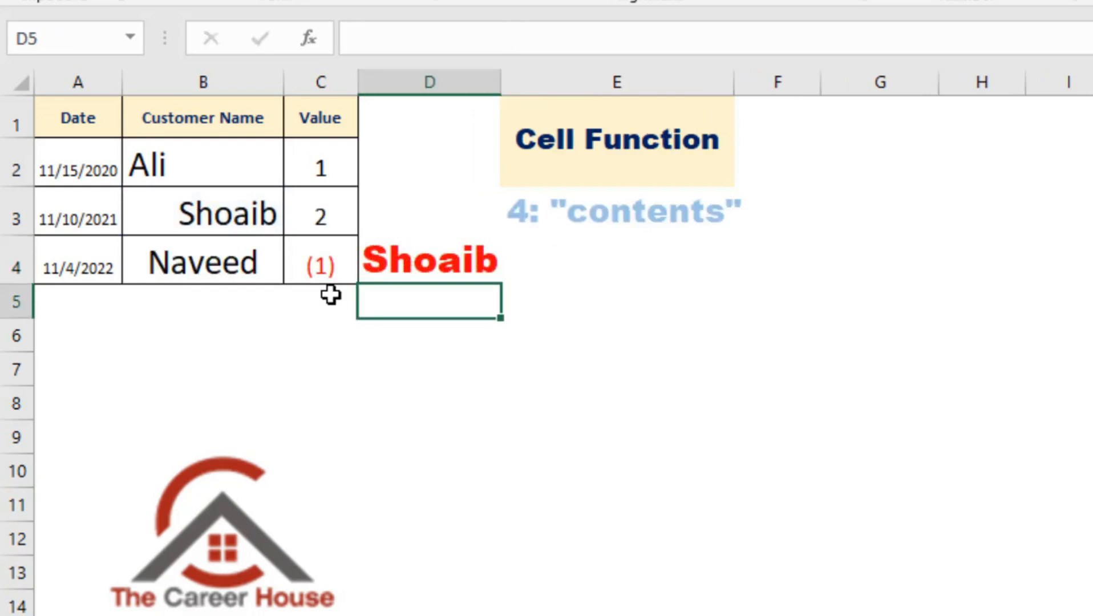
{"action": "left_click", "coordinate": [246, 223]}
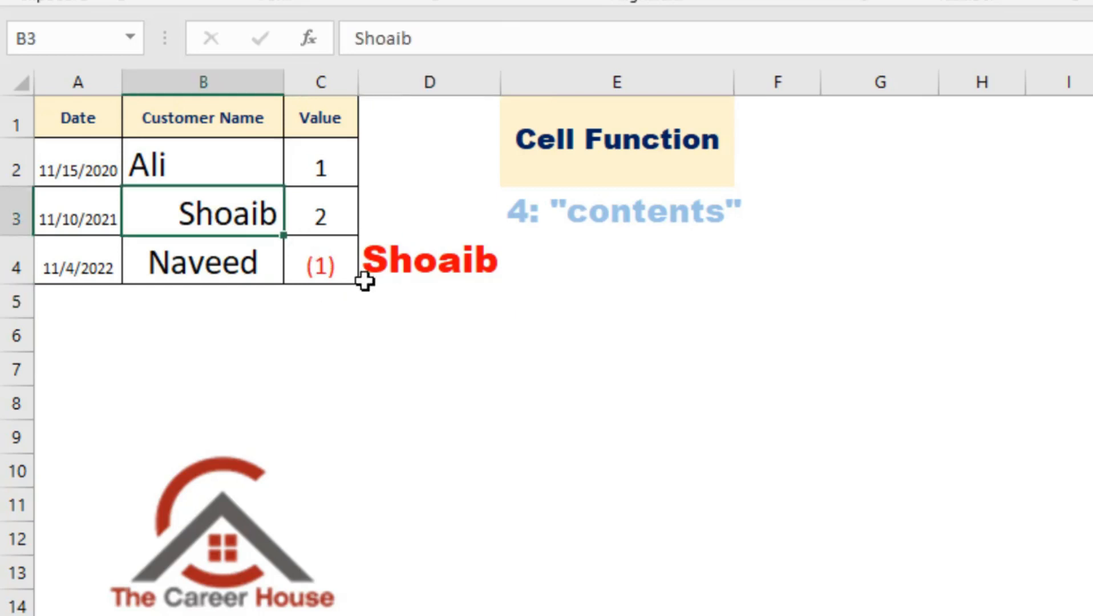
- Append 1 to the customer name in B3 and widen column D to fit the contents formula's result in D4
{"action": "left_click", "coordinate": [425, 264]}
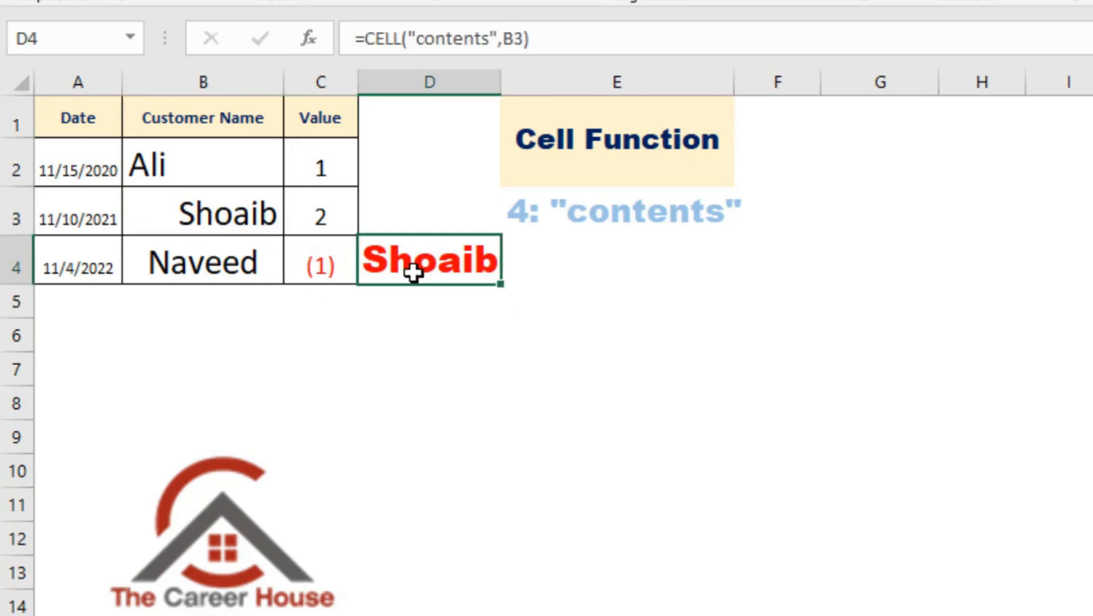
{"action": "double_click", "coordinate": [273, 226]}
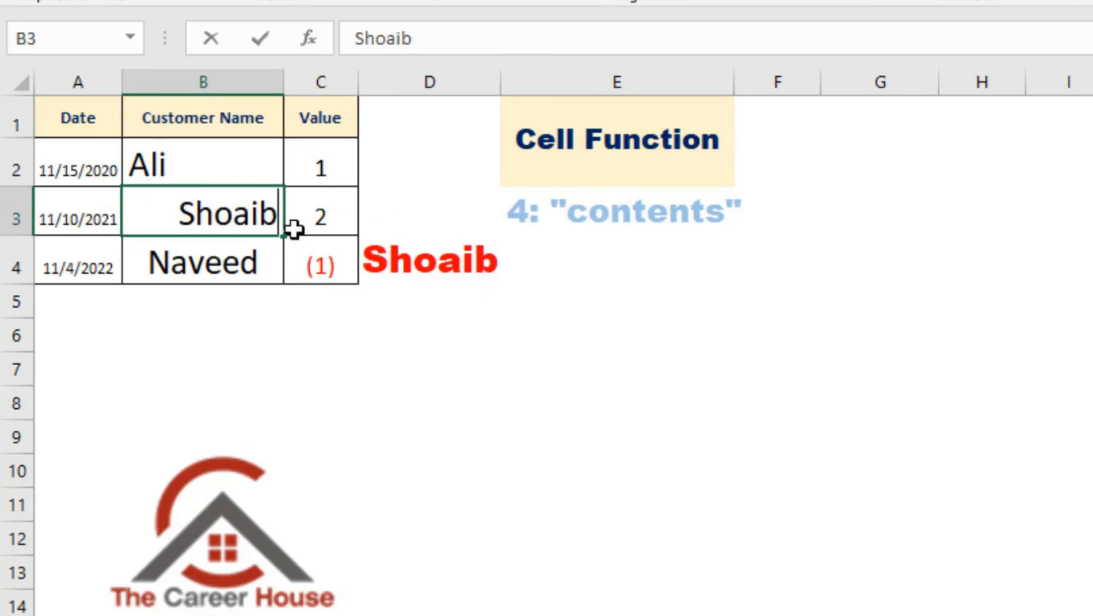
{"action": "type", "text": "1"}
{"action": "key", "text": "Return"}
{"action": "left_click_drag", "start_coordinate": [500, 83], "coordinate": [525, 86]}
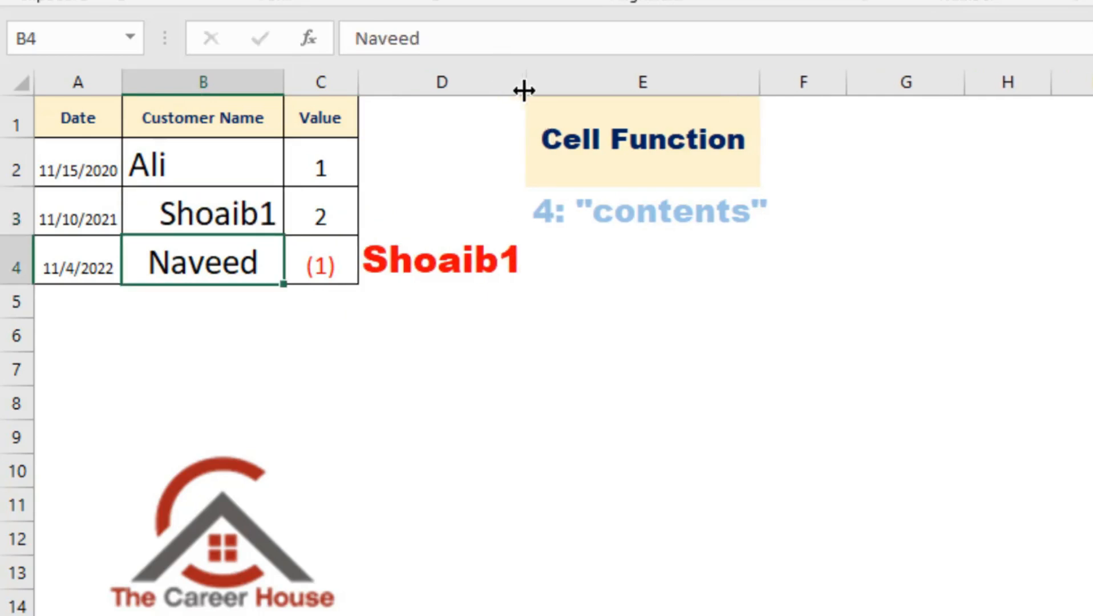
{"action": "left_click", "coordinate": [468, 271]}
- Remove the trailing 1 from the customer name in cell B3
{"action": "double_click", "coordinate": [251, 225]}
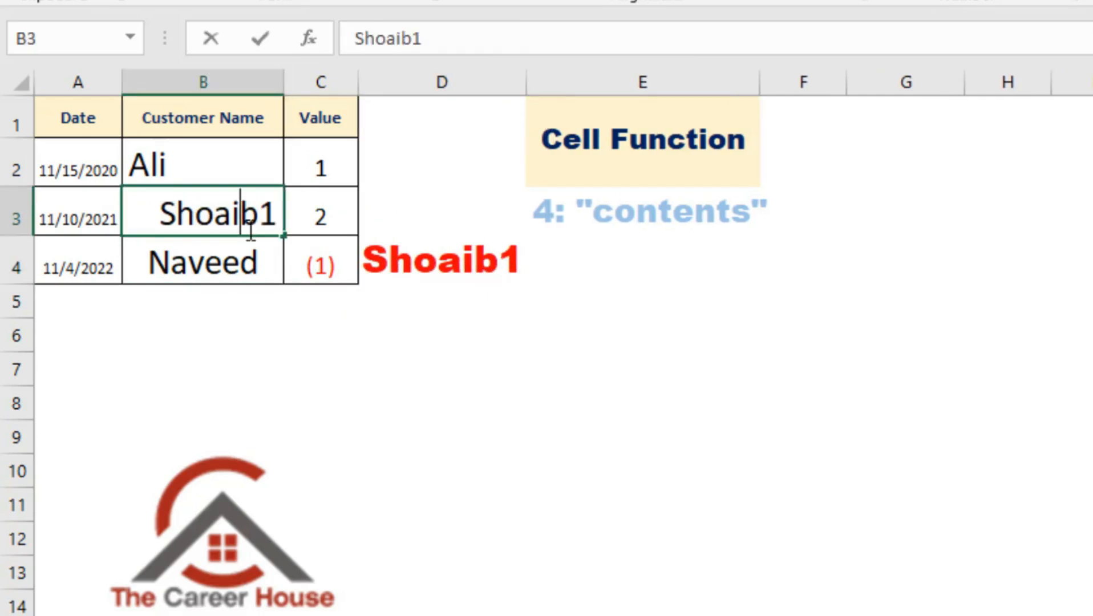
{"action": "left_click_drag", "start_coordinate": [266, 226], "coordinate": [276, 226]}
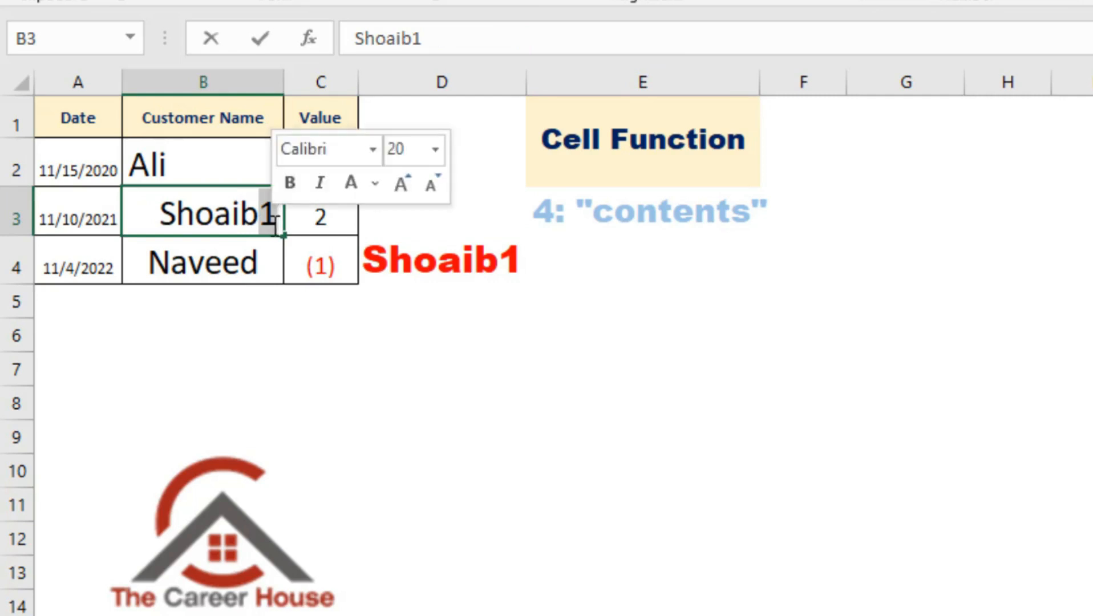
{"action": "key", "text": "BackSpace"}
{"action": "key", "text": "Return"}
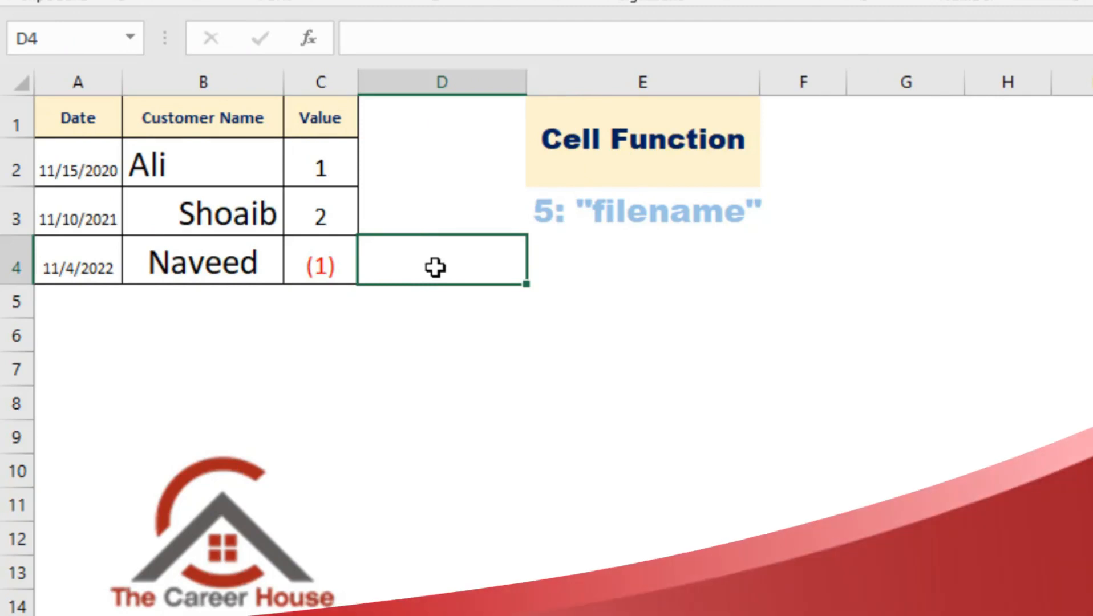
- Enter the formula =CELL("filename") in cell D4 and reselect that cell
{"action": "type", "text": "=cel"}
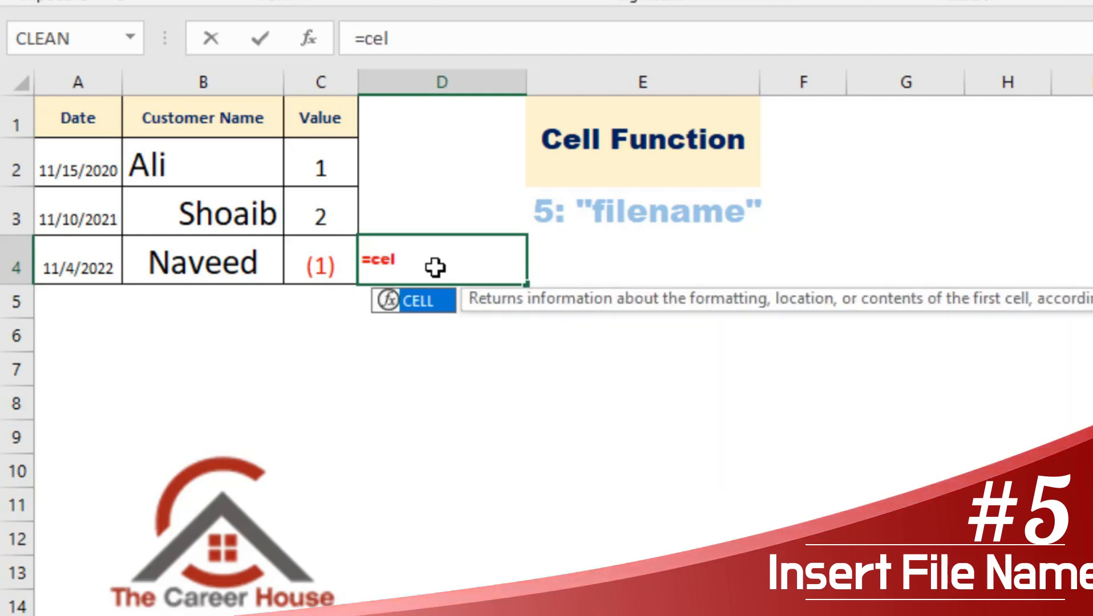
{"action": "key", "text": "Tab"}
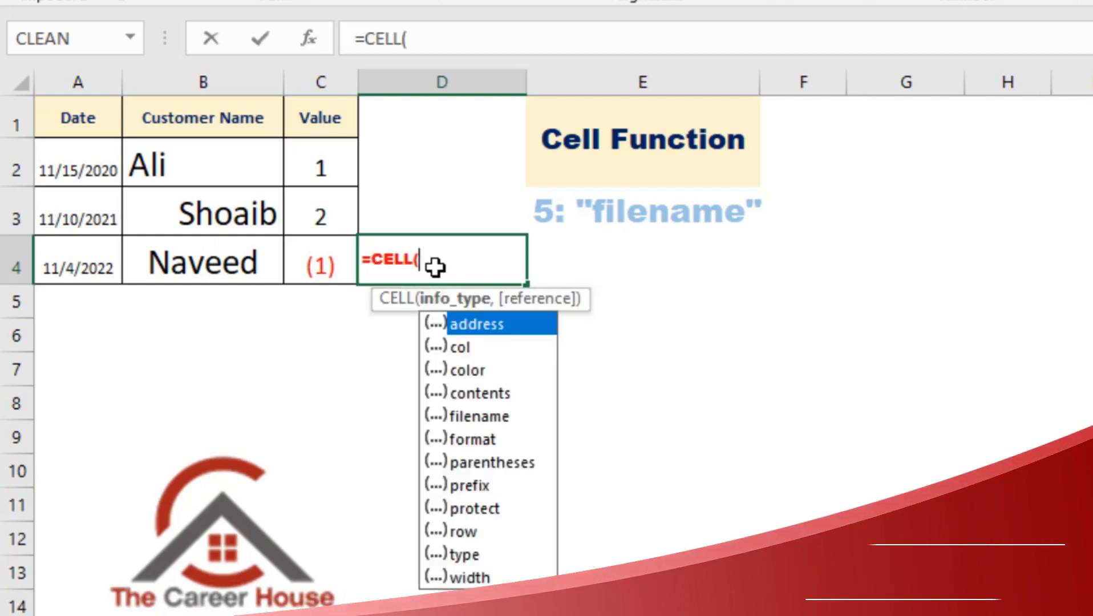
{"action": "left_click", "coordinate": [461, 417]}
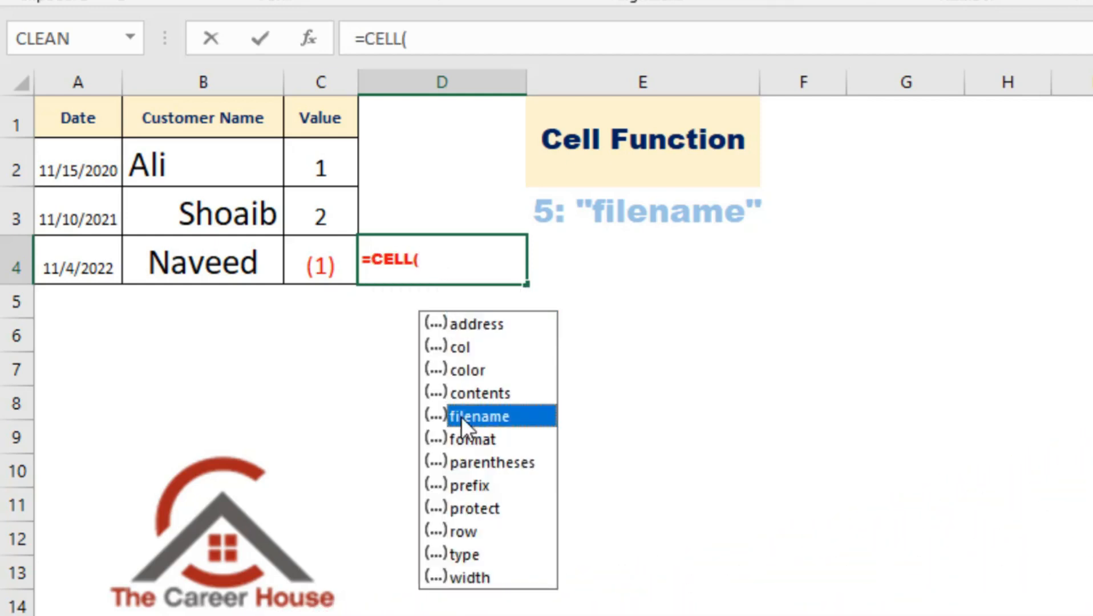
{"action": "double_click", "coordinate": [461, 417]}
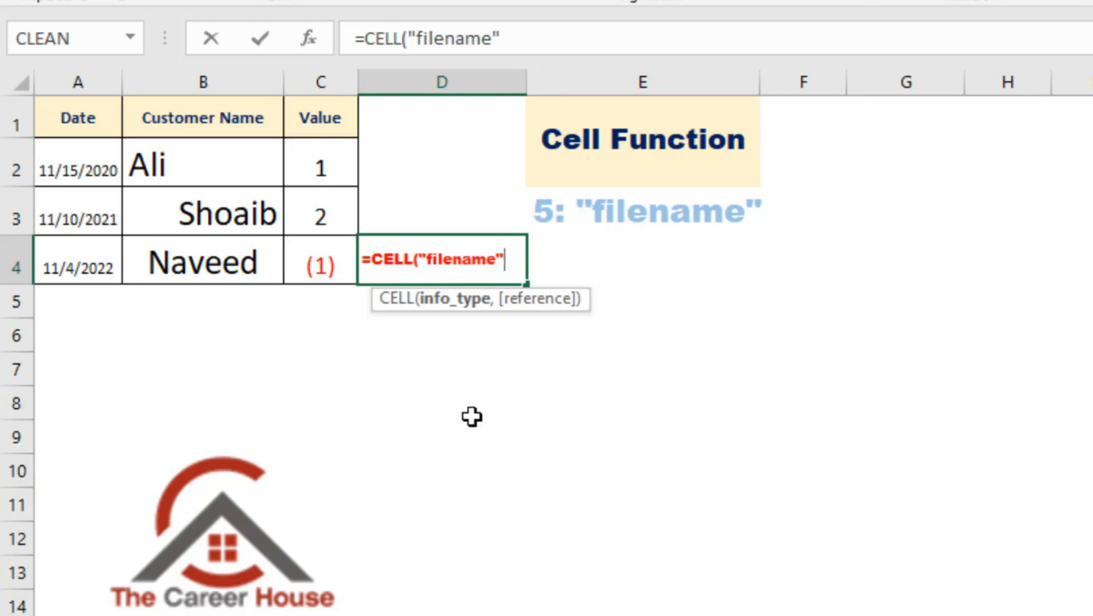
{"action": "type", "text": ")"}
{"action": "key", "text": "Return"}
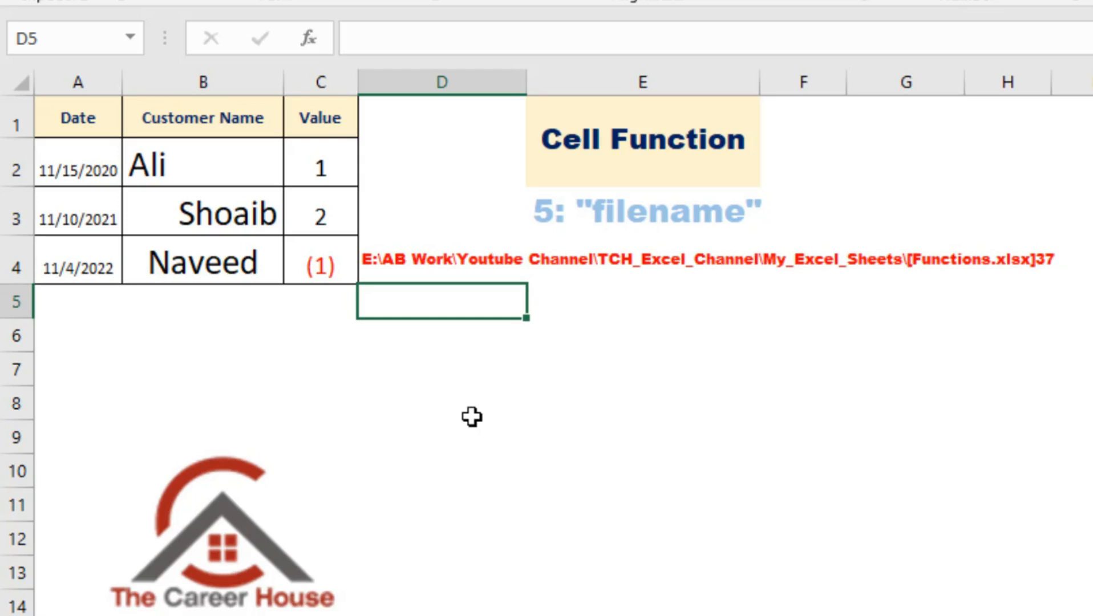
{"action": "key", "text": "Up"}
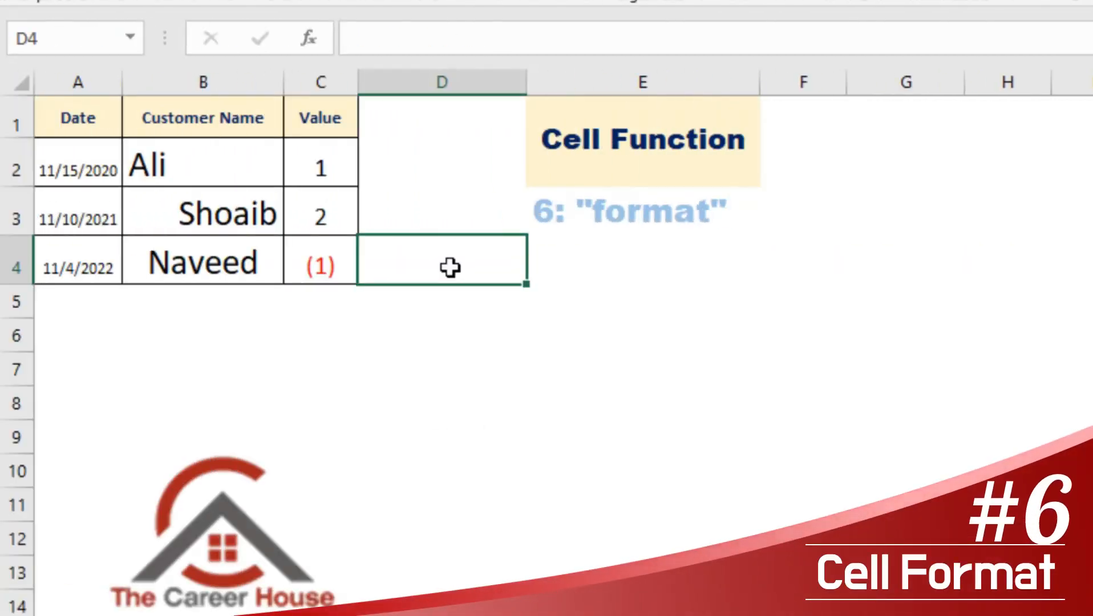
- Enter the formula =CELL("format",B3) in cell D4 and reselect that cell to review it
{"action": "type", "text": "=cel"}
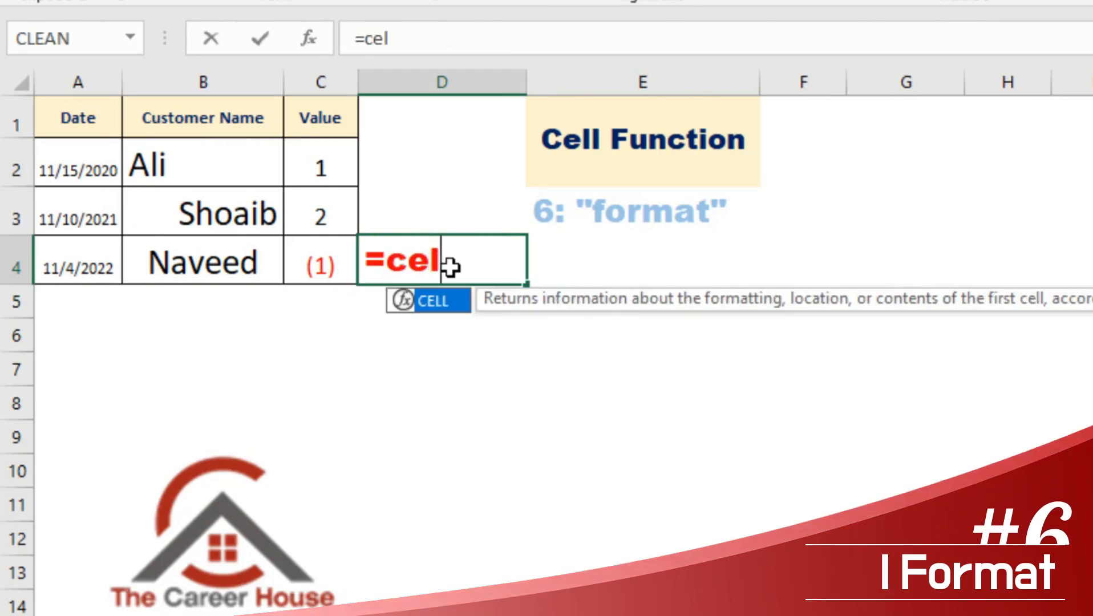
{"action": "key", "text": "Tab"}
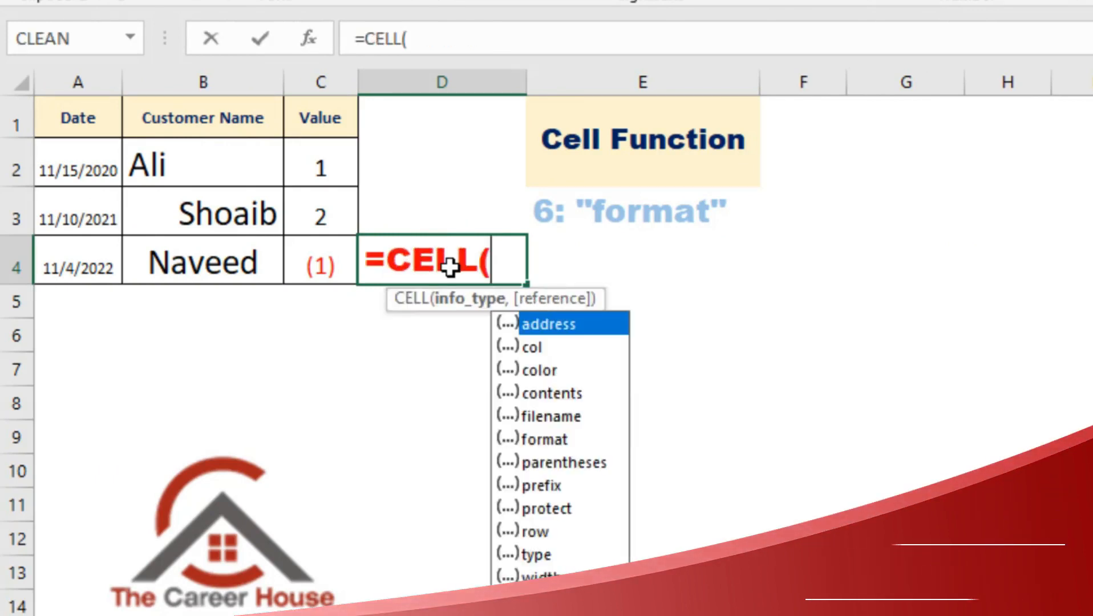
{"action": "left_click", "coordinate": [537, 441]}
{"action": "double_click", "coordinate": [538, 441]}
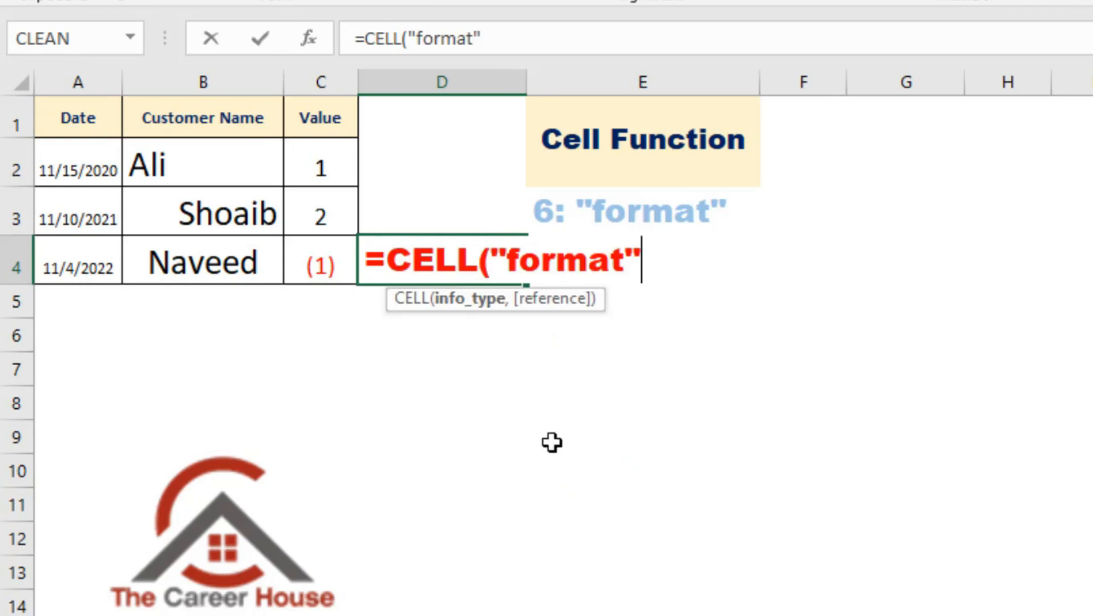
{"action": "type", "text": ","}
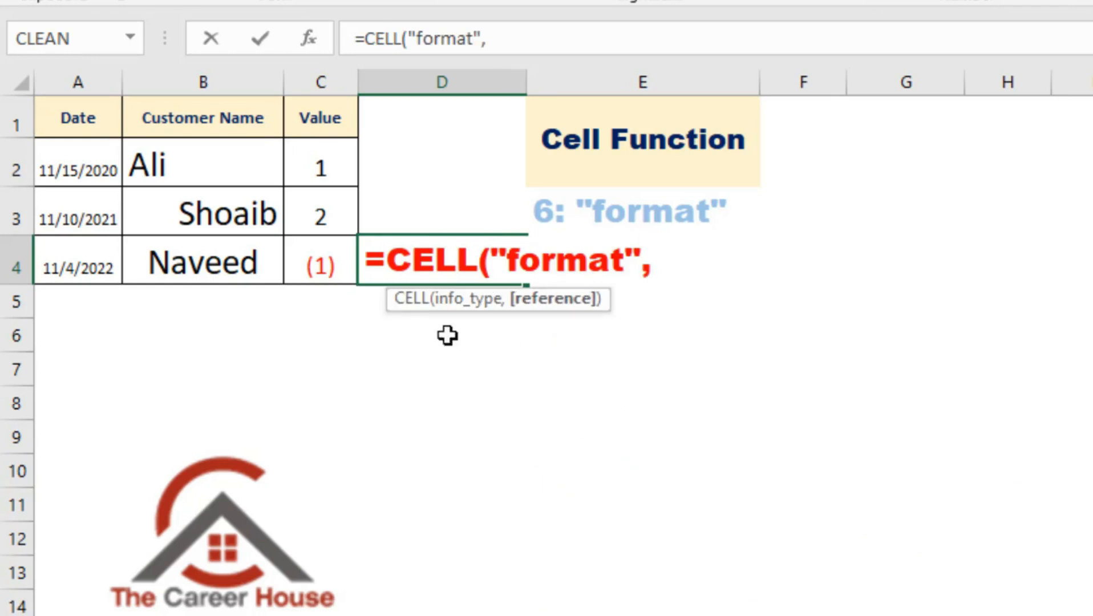
{"action": "left_click", "coordinate": [218, 214]}
{"action": "type", "text": ")"}
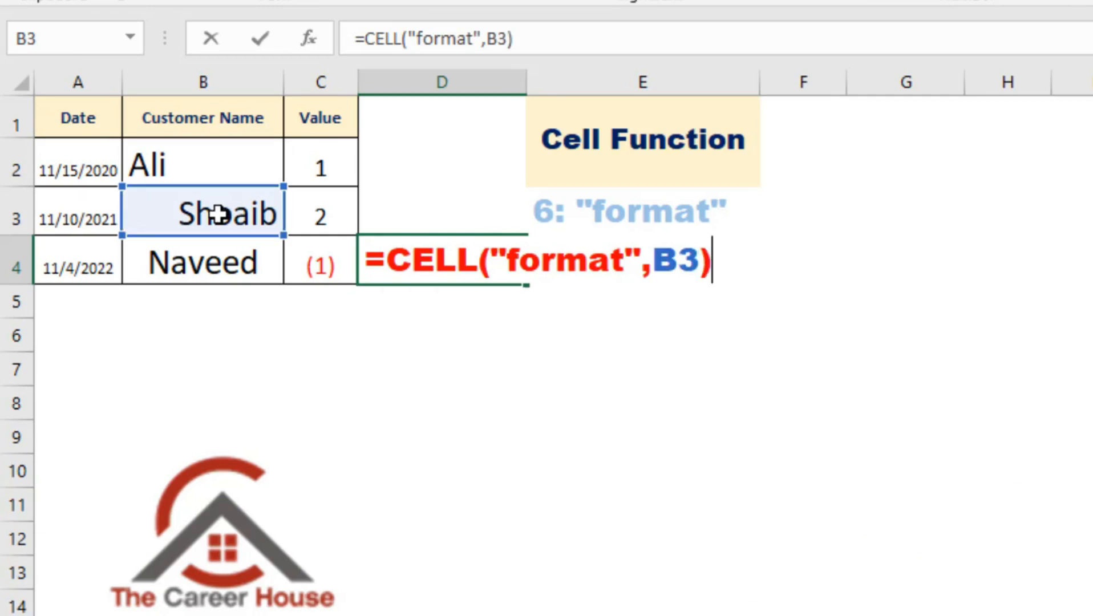
{"action": "key", "text": "Return"}
{"action": "key", "text": "Up"}
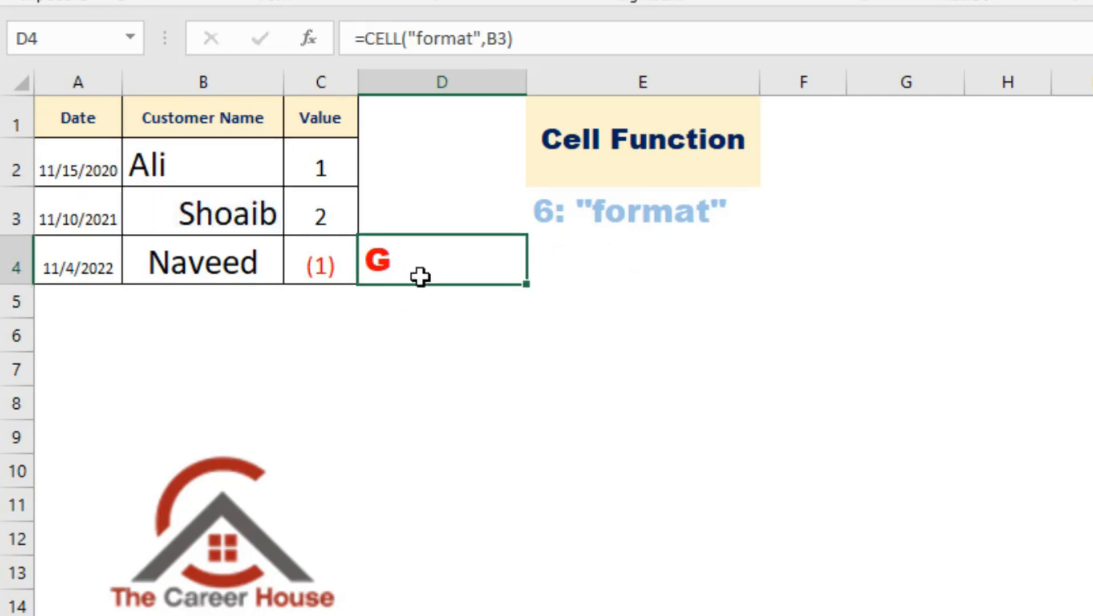
- Enter the formula =CELL("format",A3) in cell D3 and review it alongside the format formula in D4
{"action": "key", "text": "Up"}
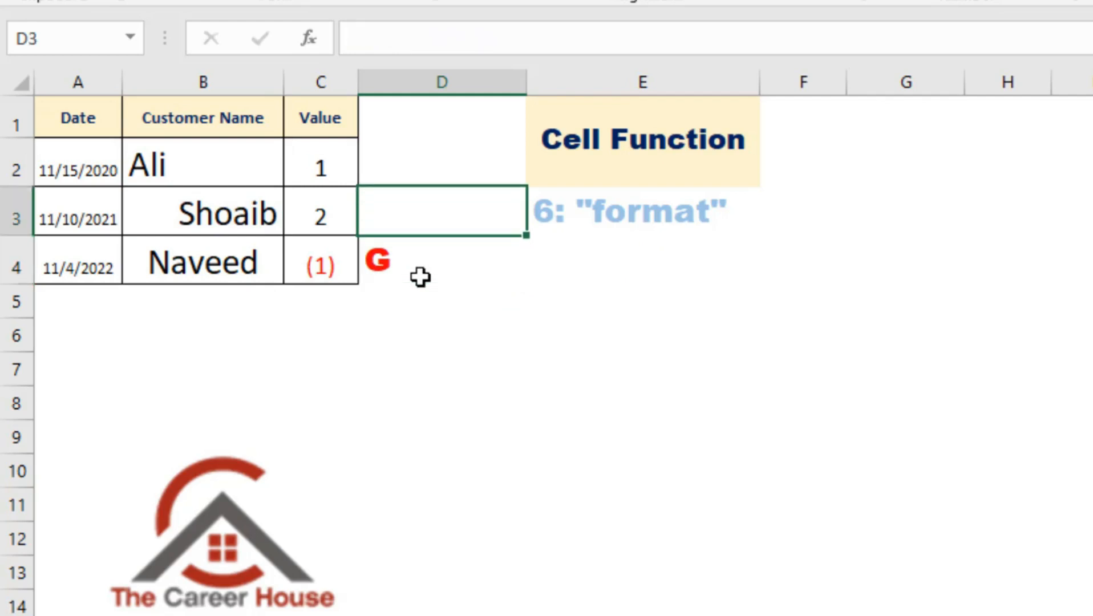
{"action": "type", "text": "=cel"}
{"action": "key", "text": "Tab"}
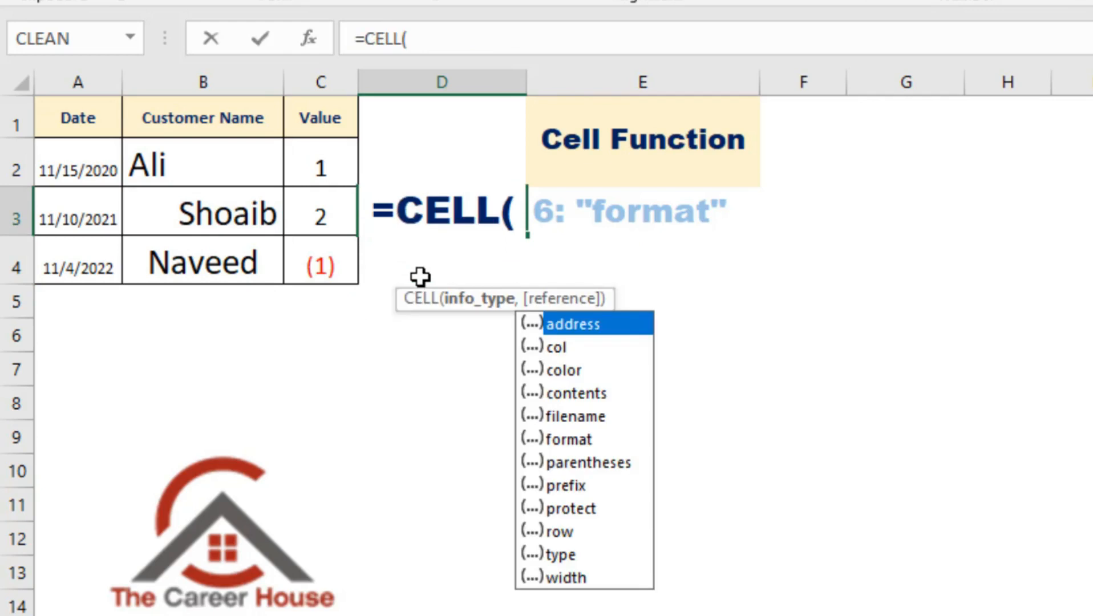
{"action": "double_click", "coordinate": [560, 438]}
{"action": "type", "text": ","}
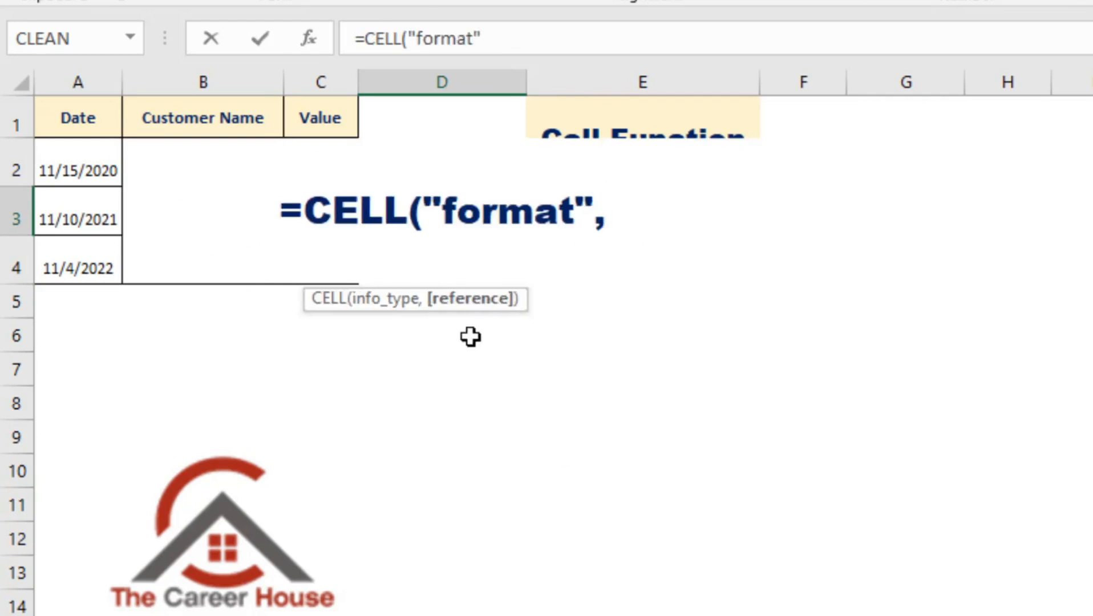
{"action": "left_click", "coordinate": [69, 216]}
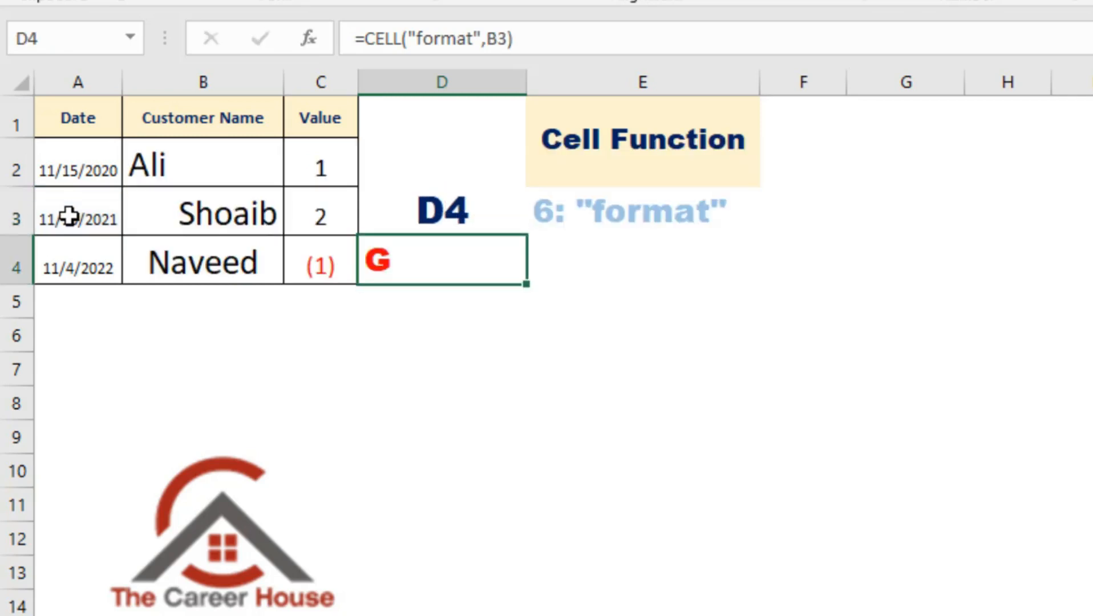
{"action": "left_click", "coordinate": [448, 214]}
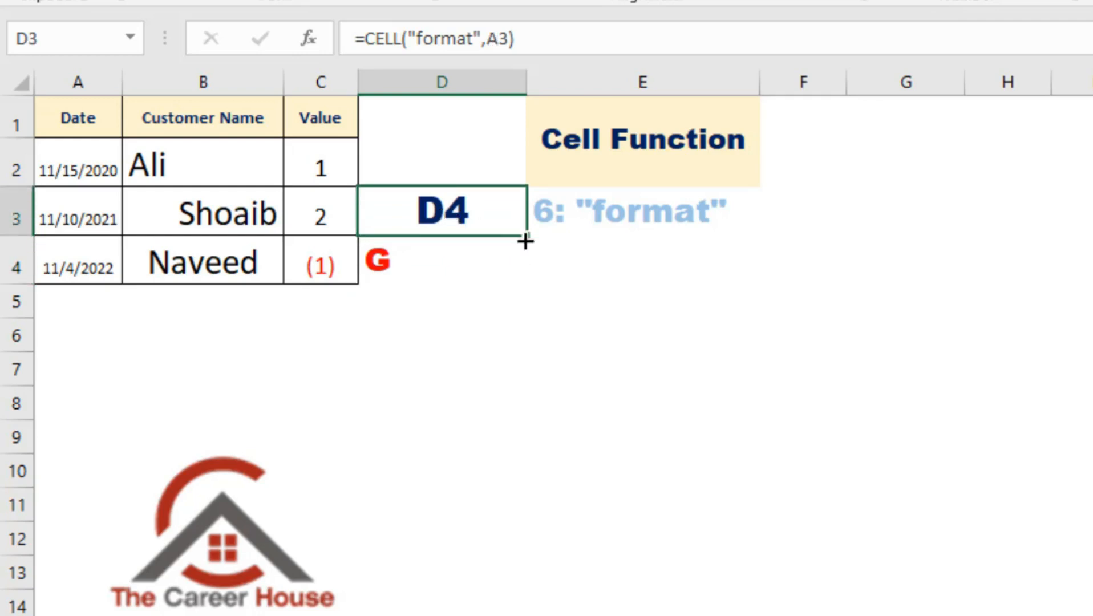
{"action": "left_click", "coordinate": [466, 255]}
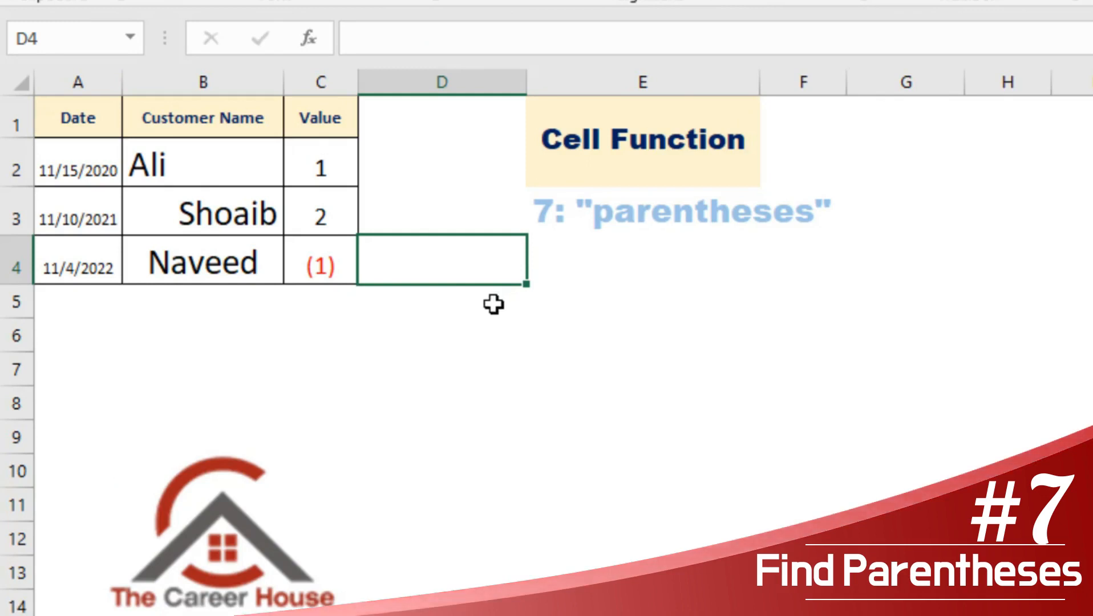
- Check the value behind C4, and apply the custom number format (0) to cell C2
{"action": "left_click", "coordinate": [327, 275]}
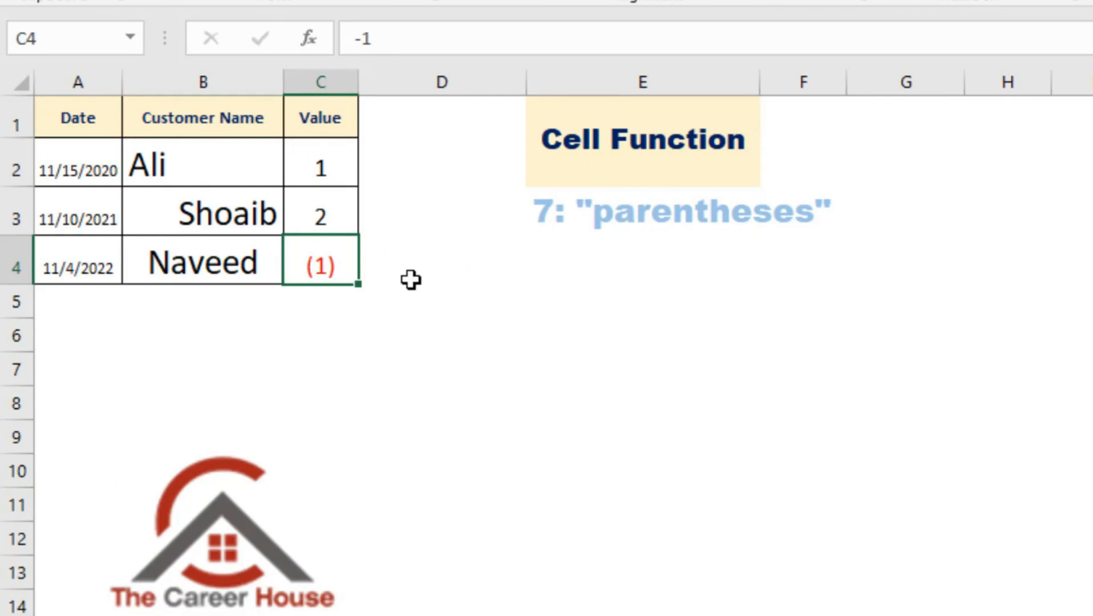
{"action": "left_click", "coordinate": [324, 164]}
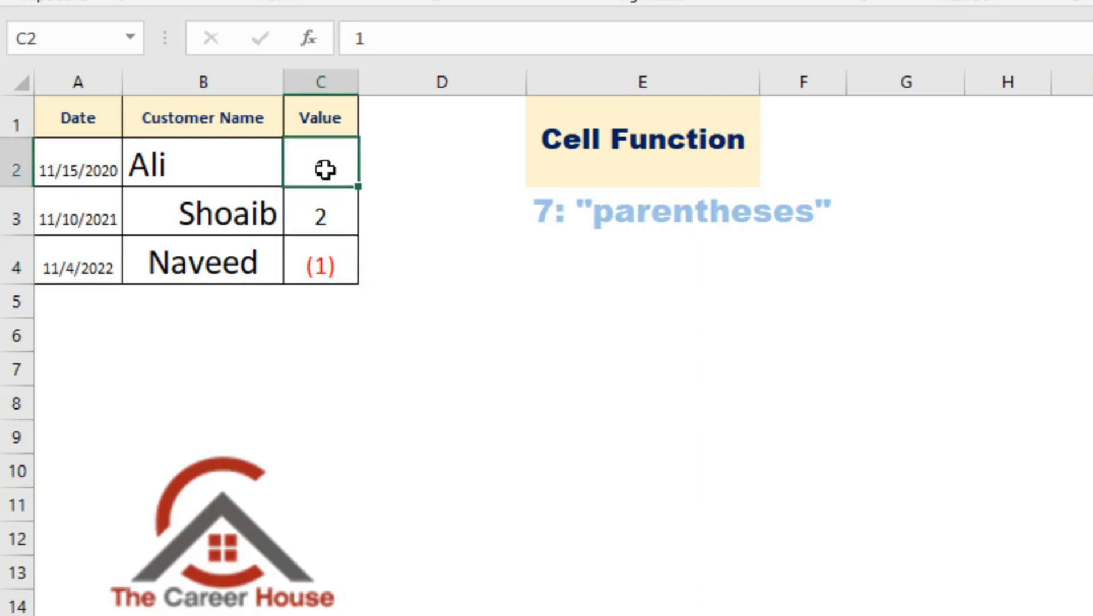
{"action": "right_click", "coordinate": [324, 166]}
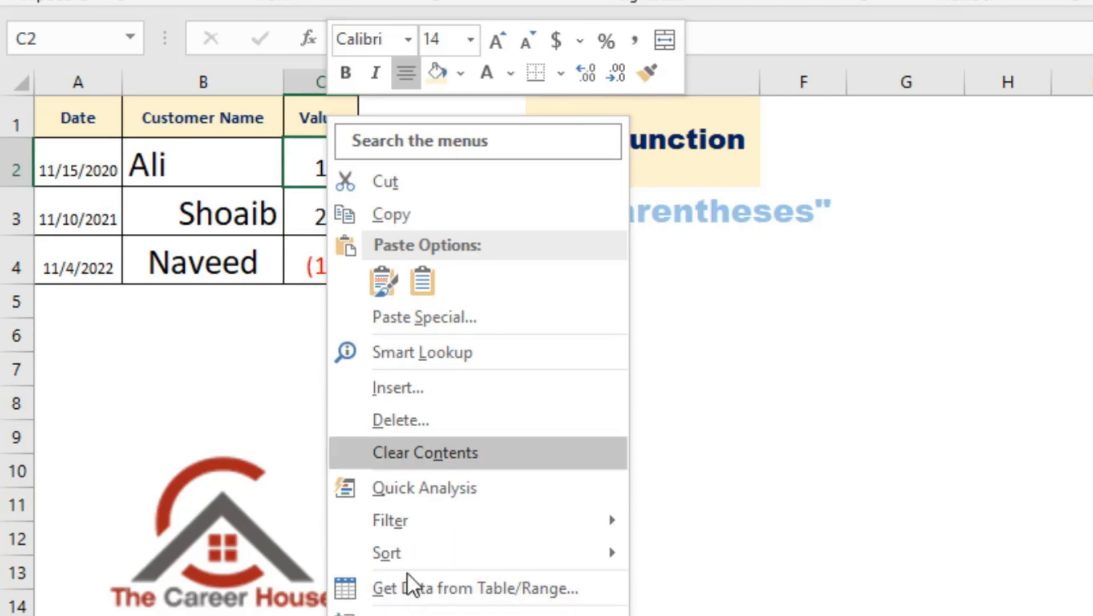
{"action": "left_click", "coordinate": [402, 612]}
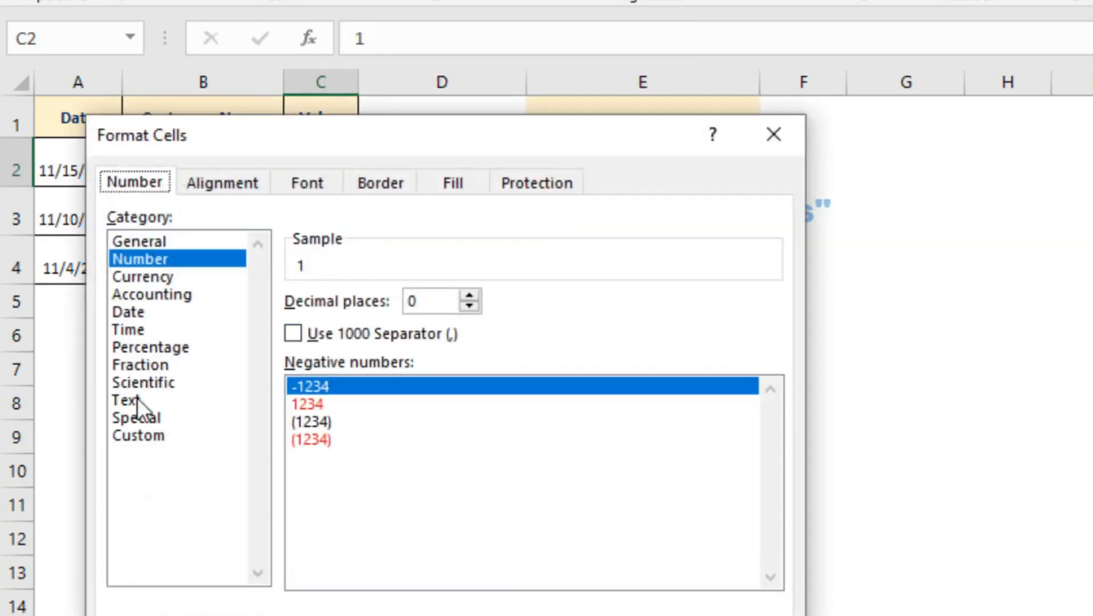
{"action": "left_click", "coordinate": [137, 435]}
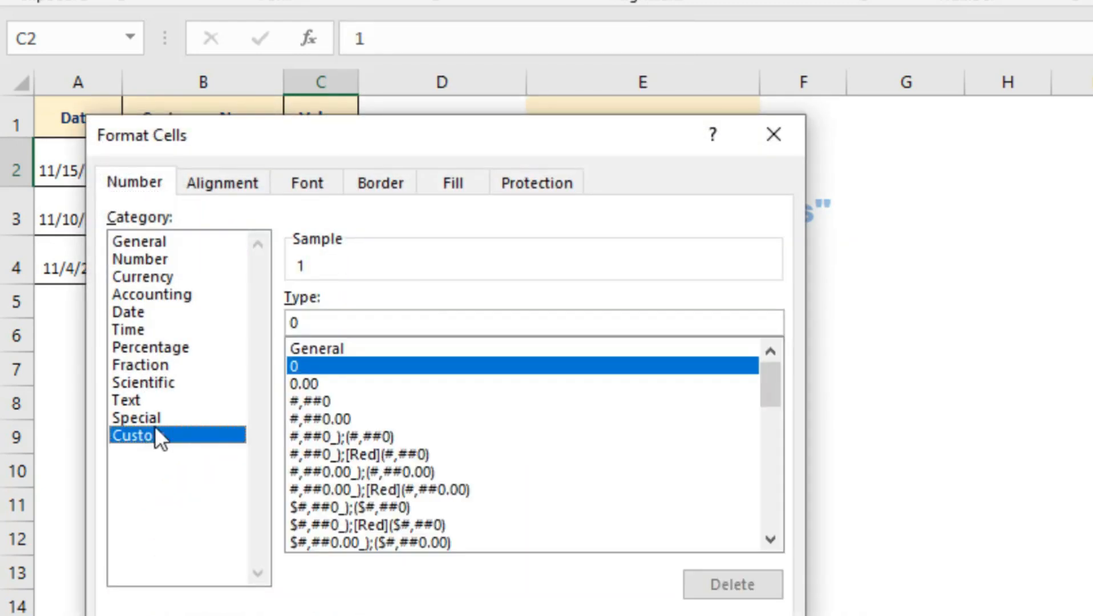
{"action": "left_click", "coordinate": [311, 323]}
{"action": "type", "text": ")"}
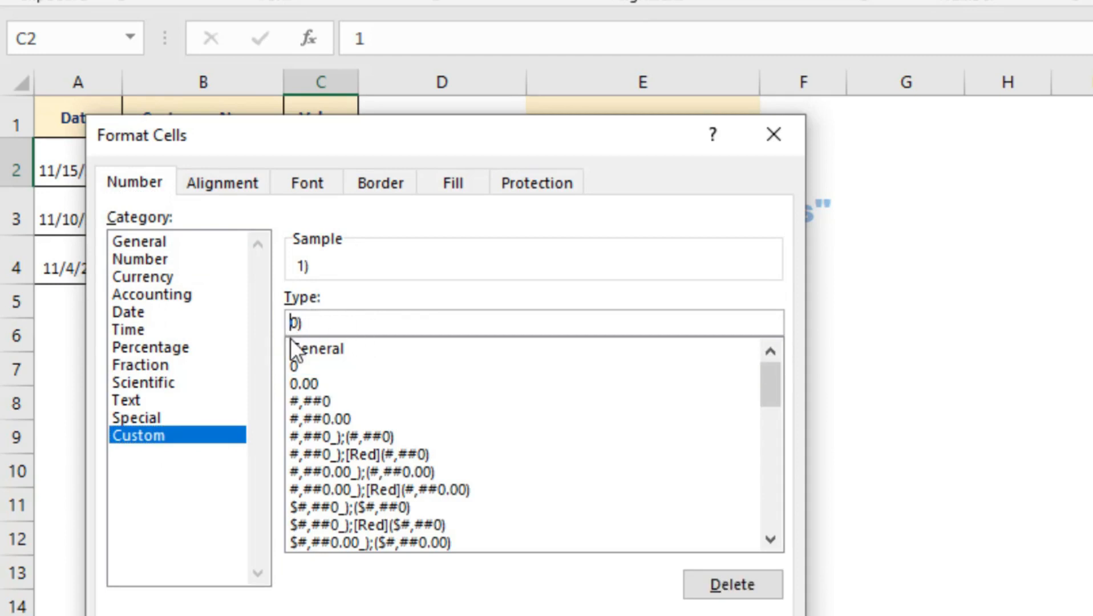
{"action": "type", "text": "("}
{"action": "key", "text": "Return"}
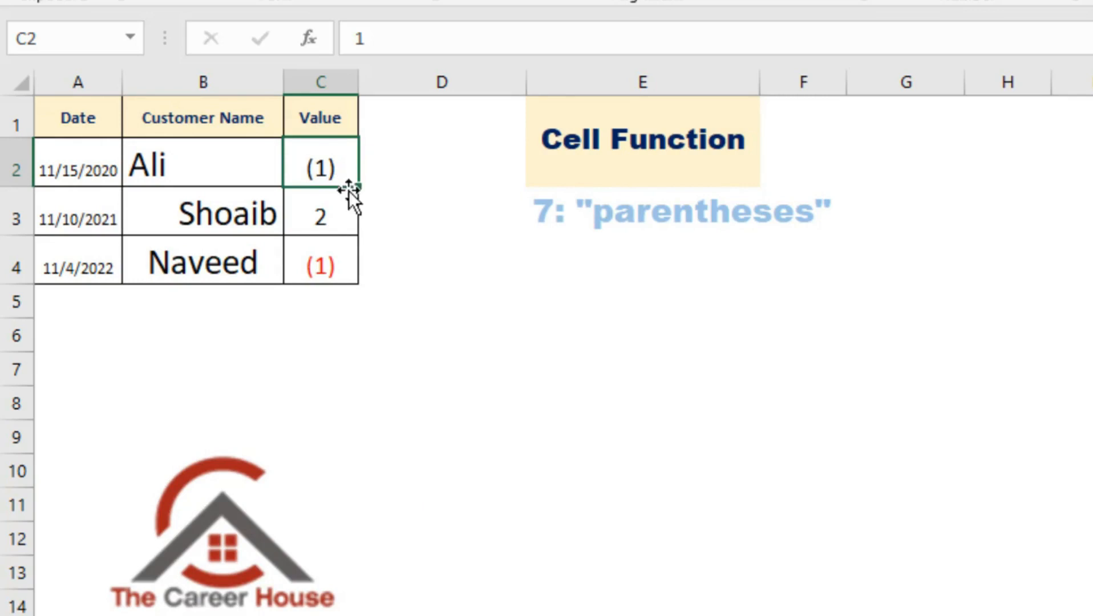
- Enter the formula =CELL("parentheses",C2) in cell D4, keeping that cell selected
{"action": "left_click", "coordinate": [401, 268]}
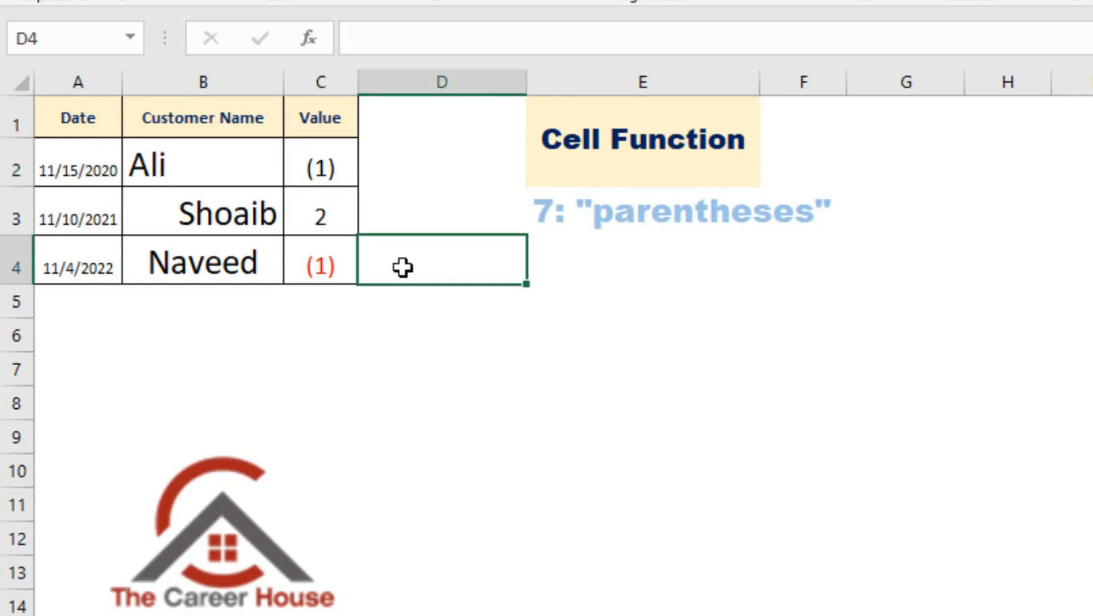
{"action": "type", "text": "="}
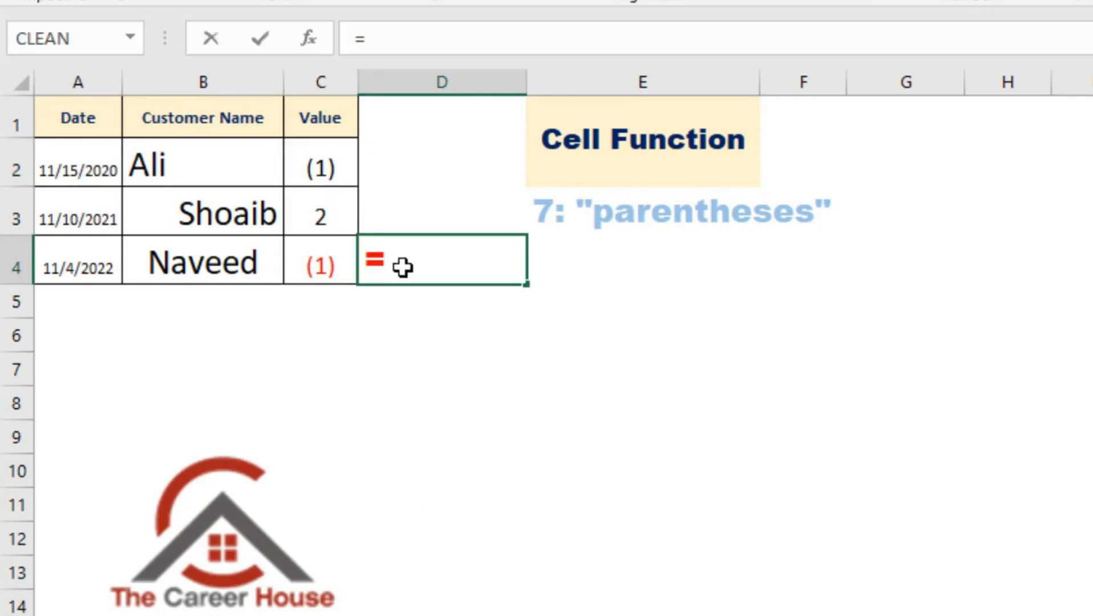
{"action": "type", "text": "cel"}
{"action": "key", "text": "Tab"}
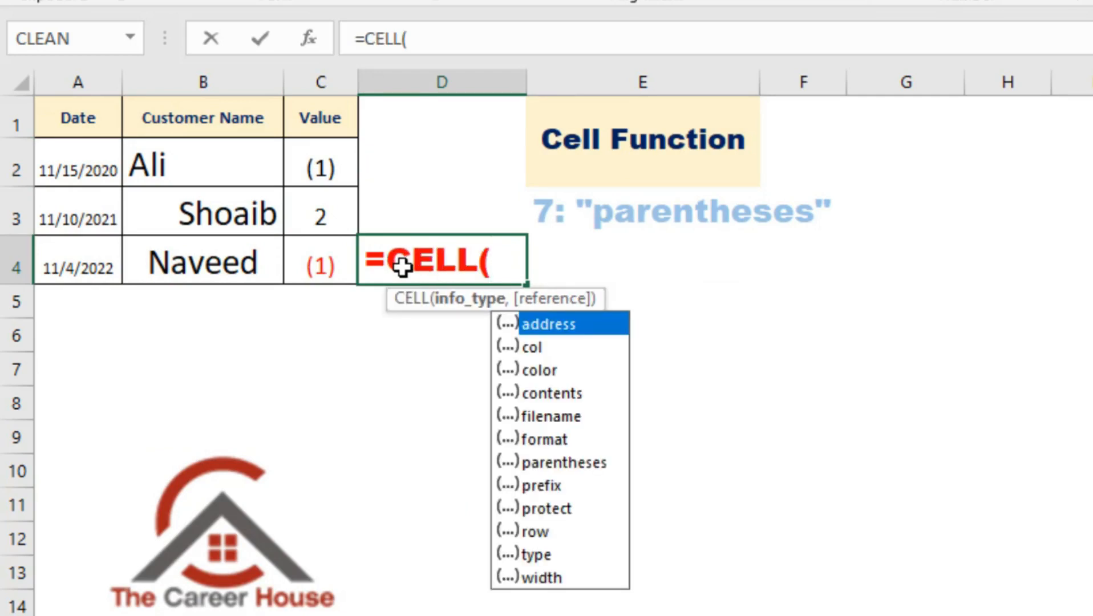
{"action": "left_click", "coordinate": [543, 466]}
{"action": "double_click", "coordinate": [543, 466]}
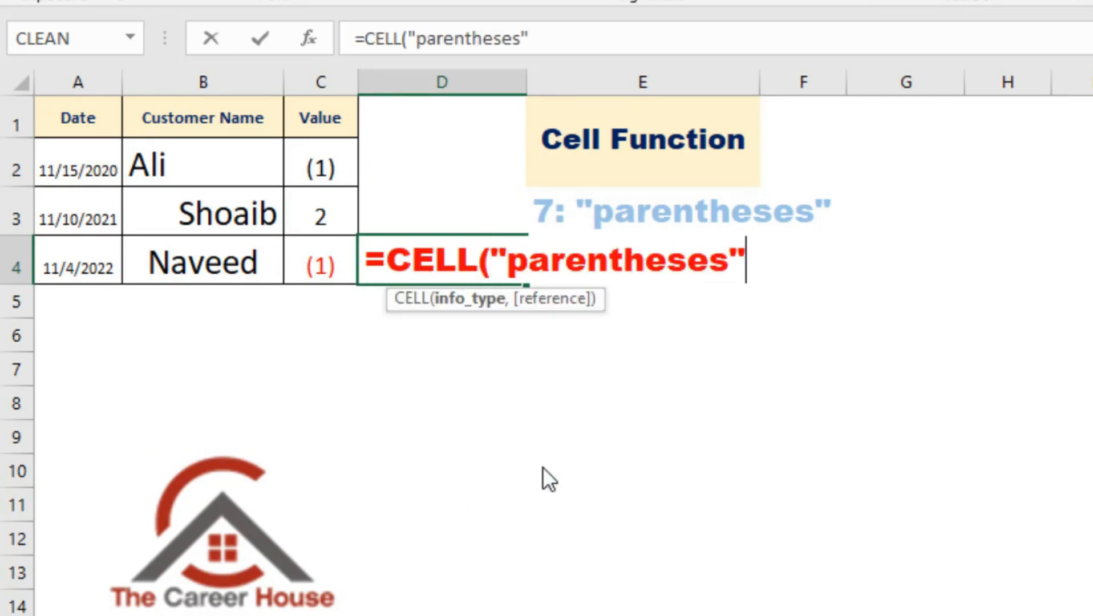
{"action": "type", "text": ","}
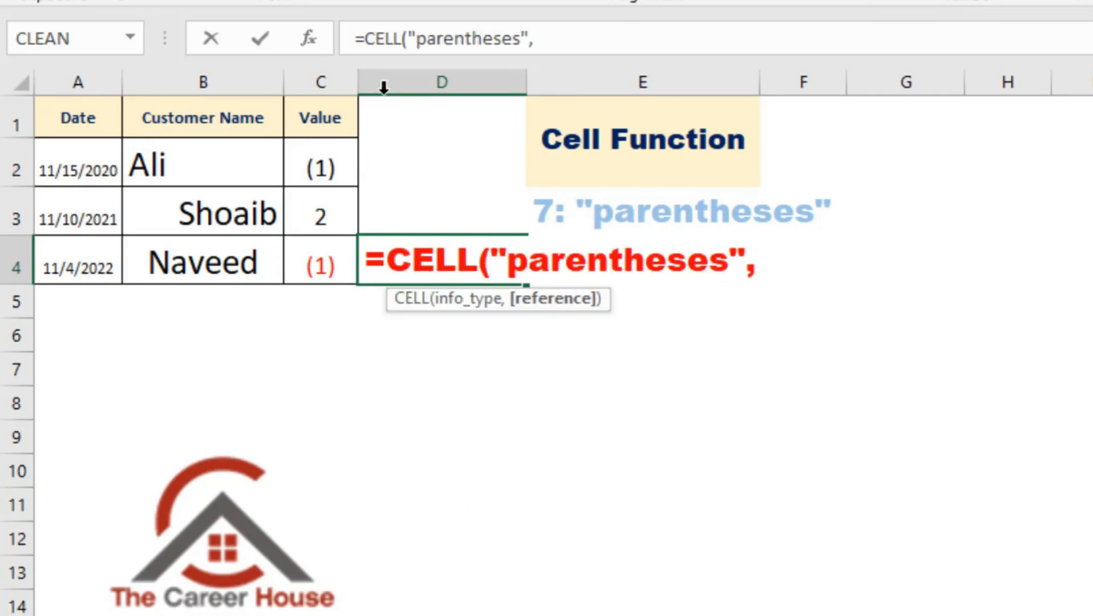
{"action": "left_click", "coordinate": [333, 167]}
{"action": "key", "text": "ctrl+Return"}
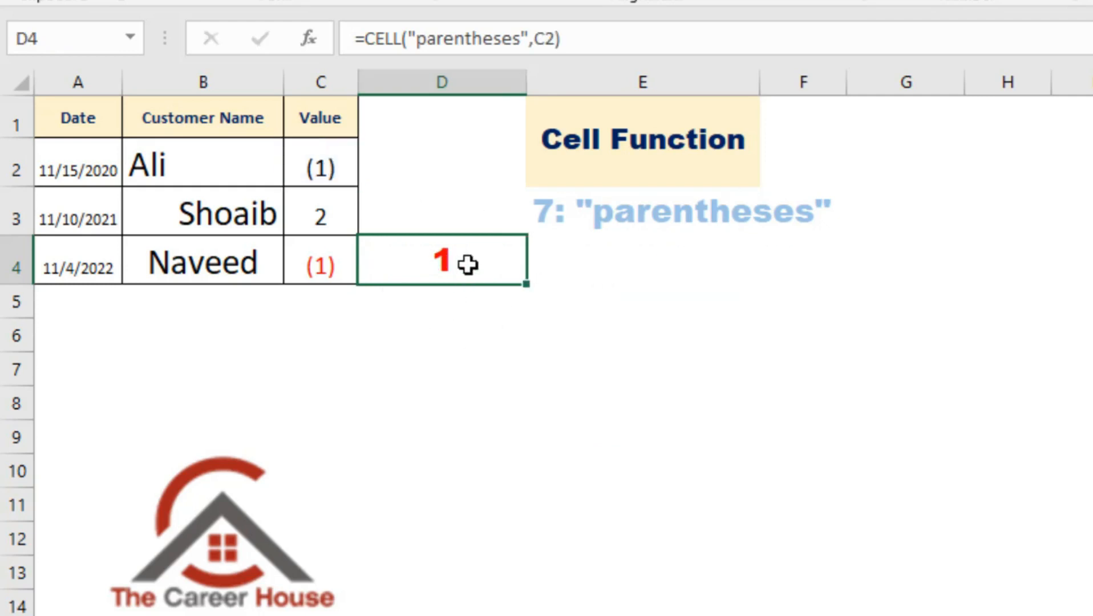
- Enter the formula =CELL("parentheses",C3) in cell D3
{"action": "left_click", "coordinate": [461, 214]}
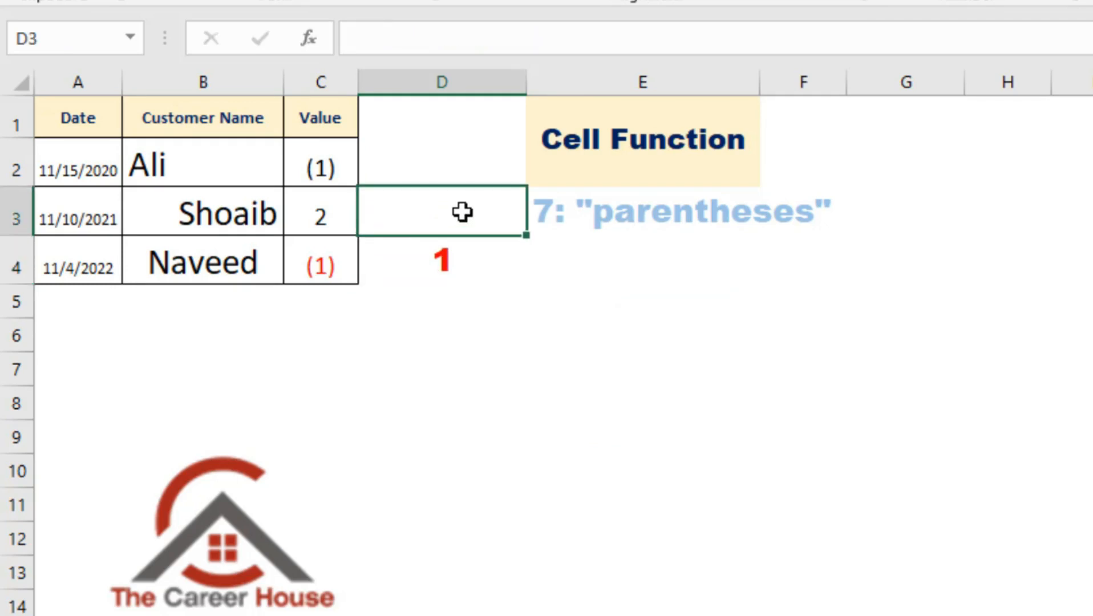
{"action": "type", "text": "="}
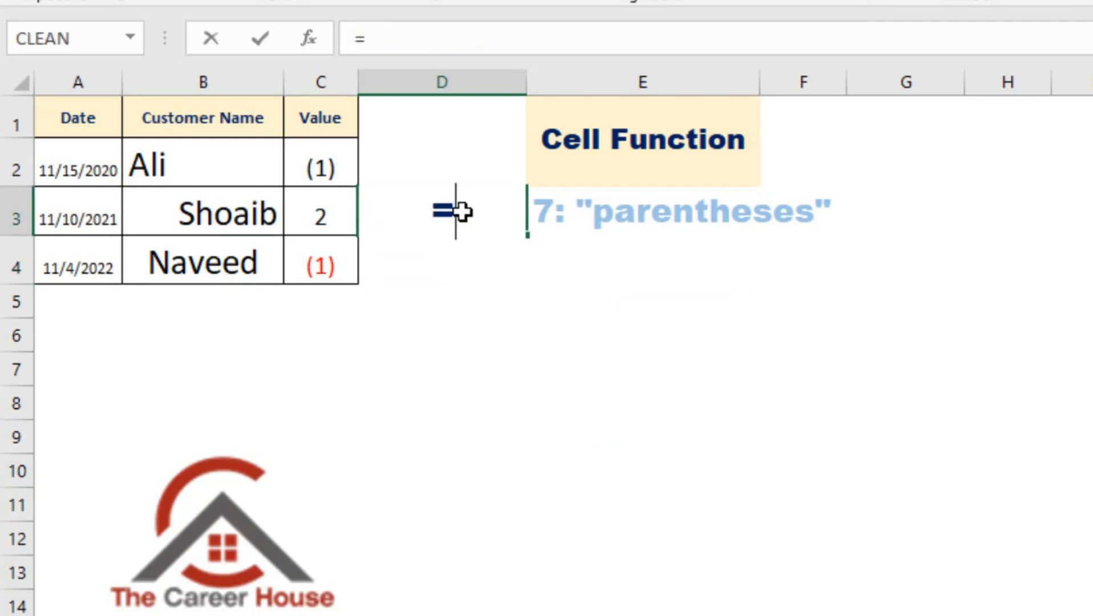
{"action": "type", "text": "cel"}
{"action": "key", "text": "Tab"}
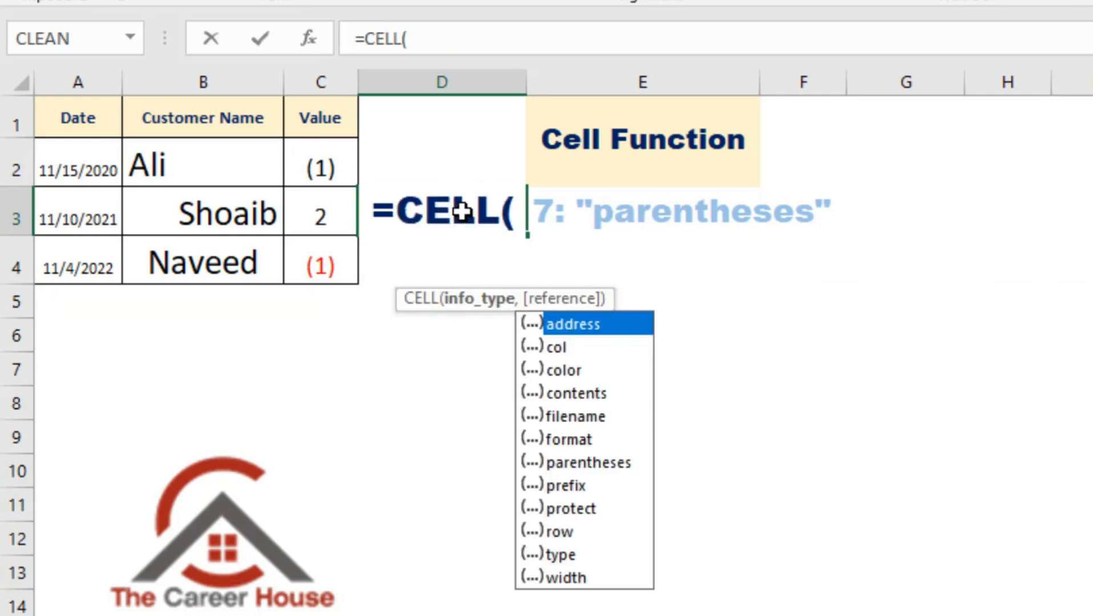
{"action": "left_click", "coordinate": [617, 464]}
{"action": "double_click", "coordinate": [618, 463]}
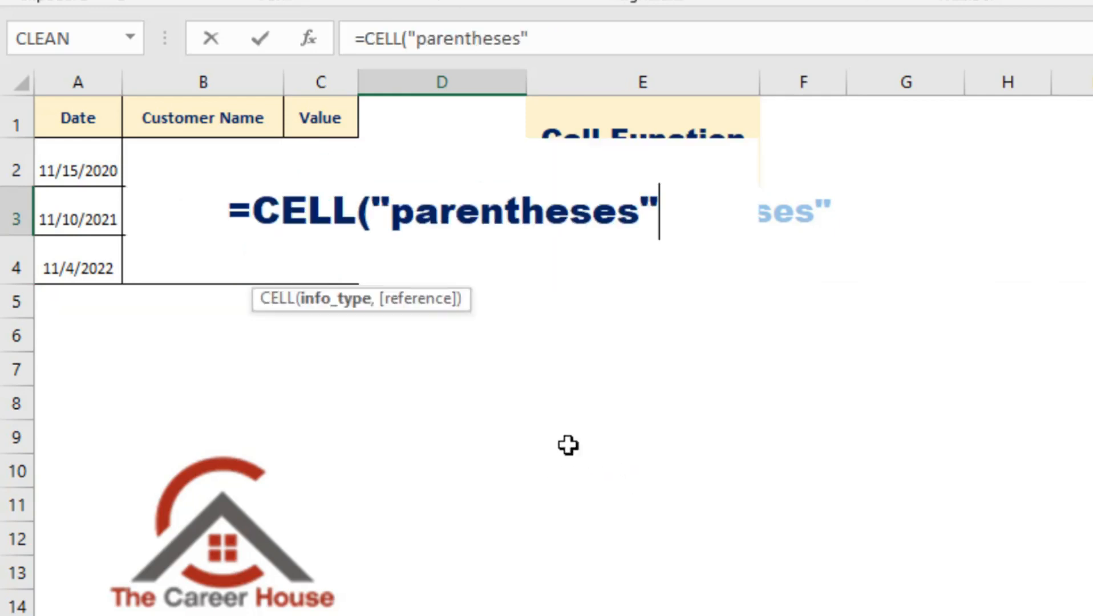
{"action": "type", "text": ","}
{"action": "left_click", "coordinate": [324, 145]}
{"action": "key", "text": "Down"}
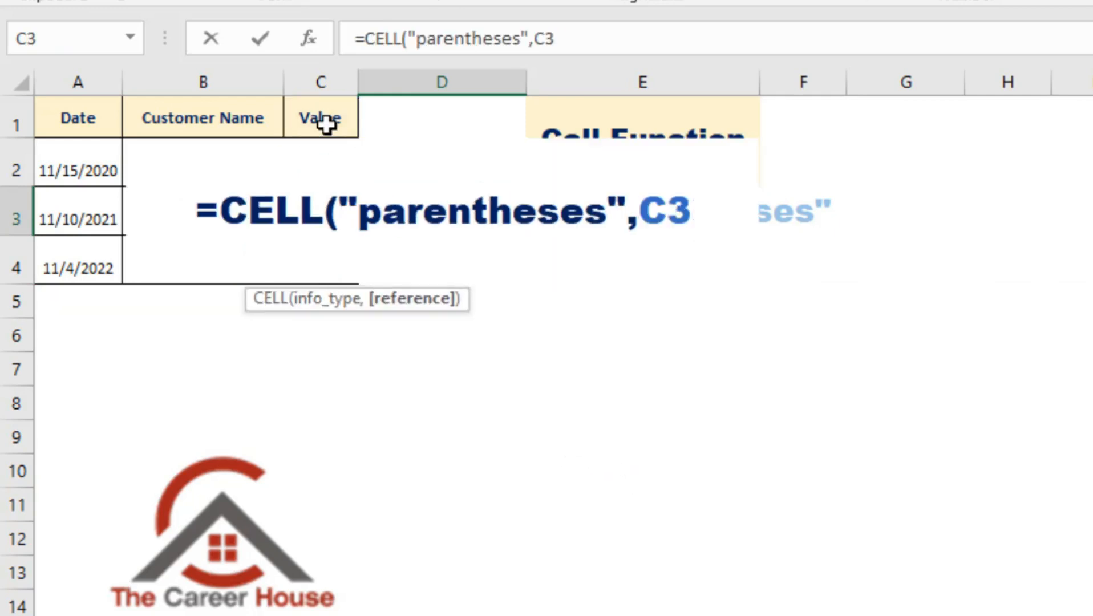
{"action": "key", "text": "Return"}
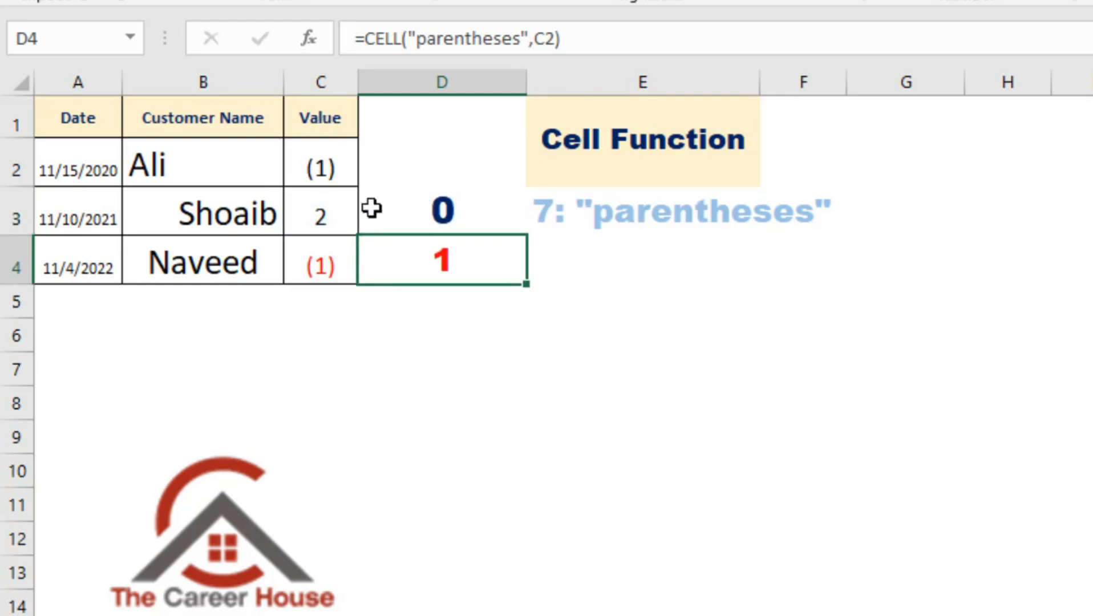
- Compare the parentheses formulas in D3 and D4 with the number formatting of the referenced cells C3 and C2
{"action": "left_click", "coordinate": [349, 224]}
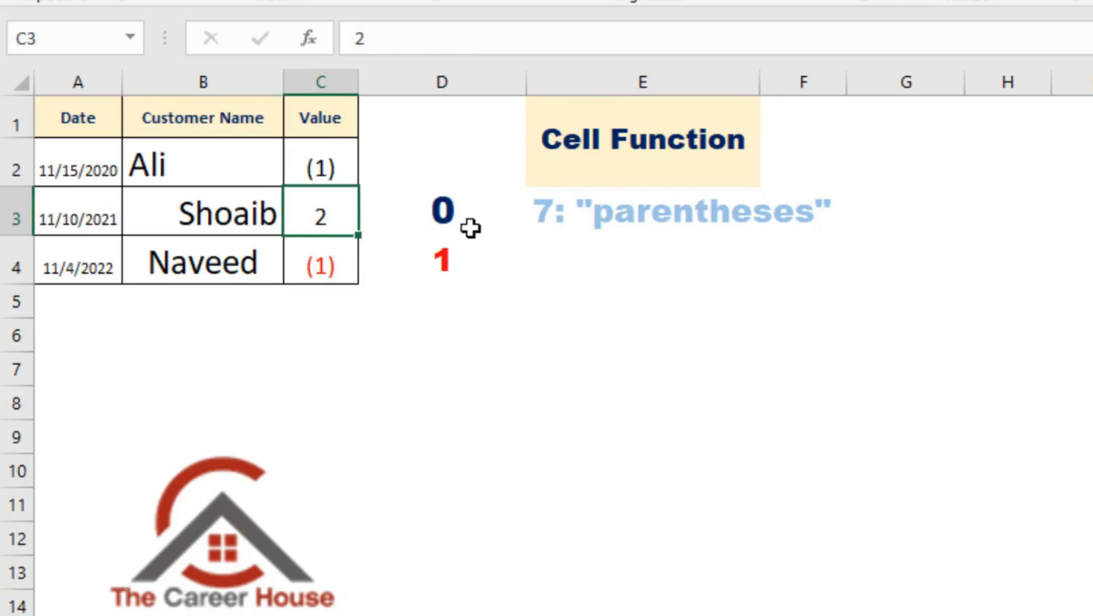
{"action": "left_click", "coordinate": [465, 220]}
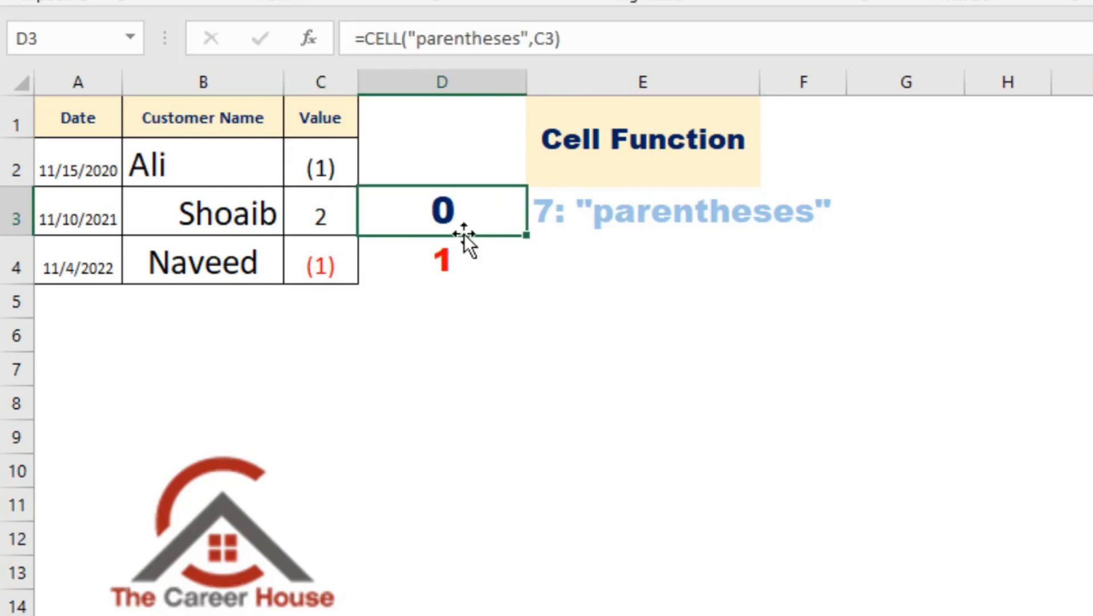
{"action": "left_click", "coordinate": [464, 255]}
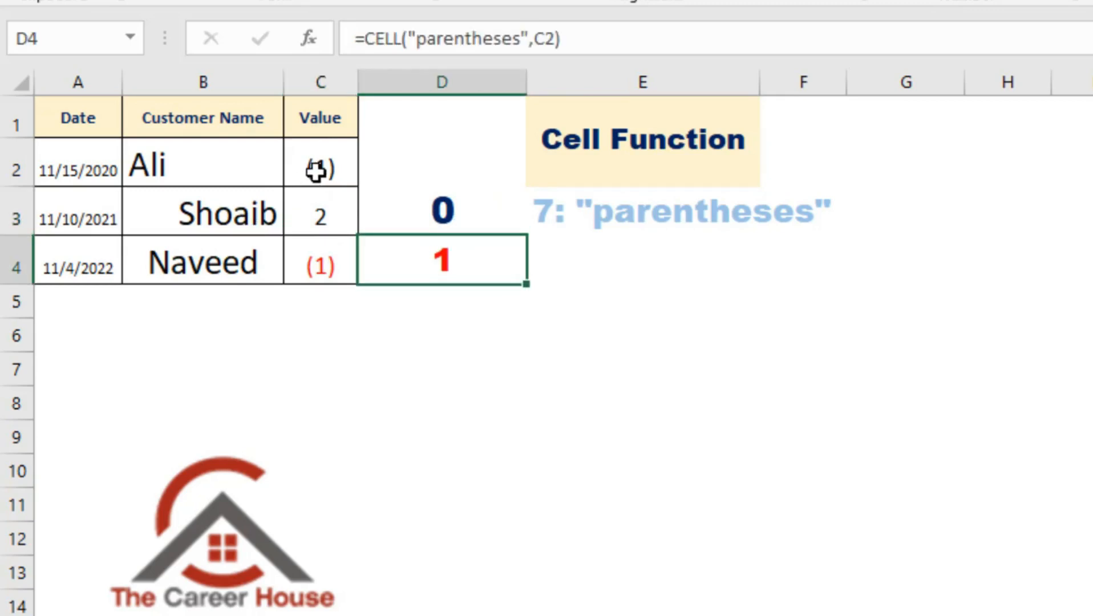
{"action": "left_click", "coordinate": [320, 172]}
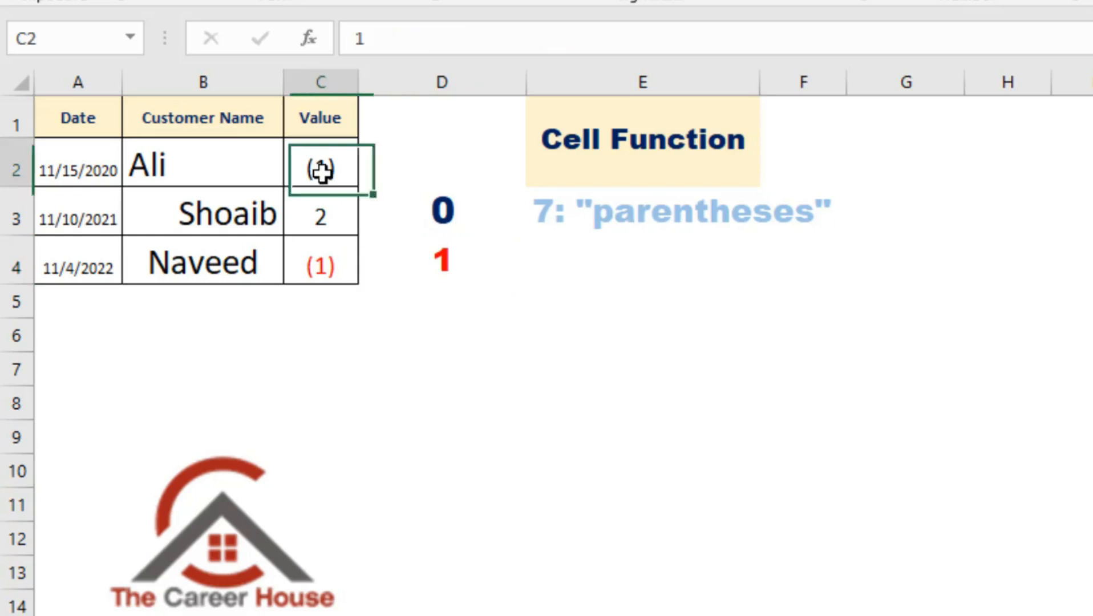
{"action": "left_click", "coordinate": [466, 260]}
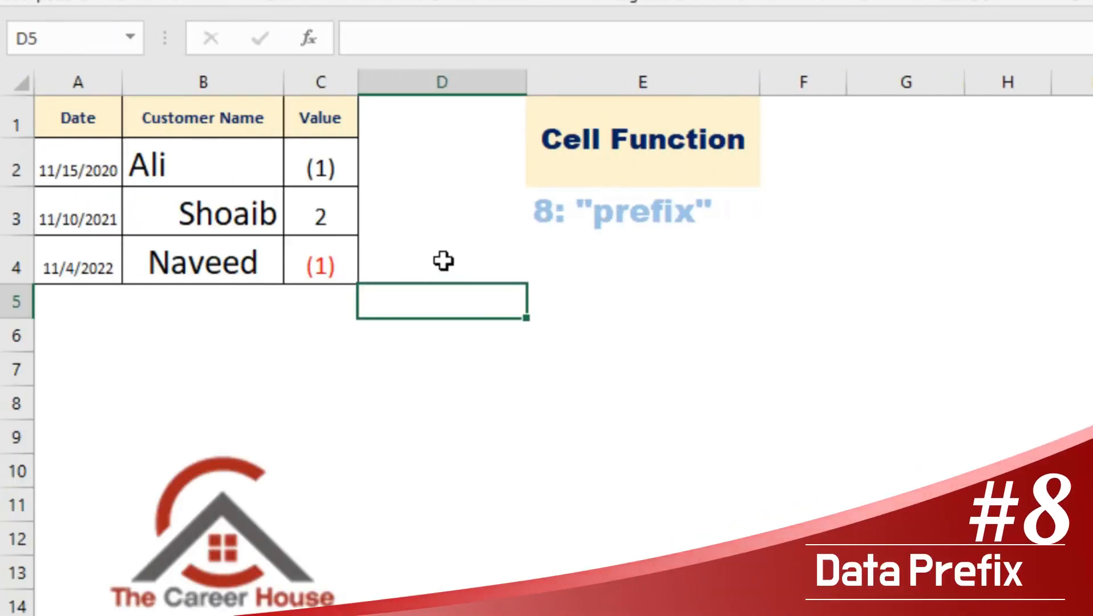
- Enter the formula =CELL("prefix",B2) in cell D2 and fill it down through D4
{"action": "left_click", "coordinate": [417, 181]}
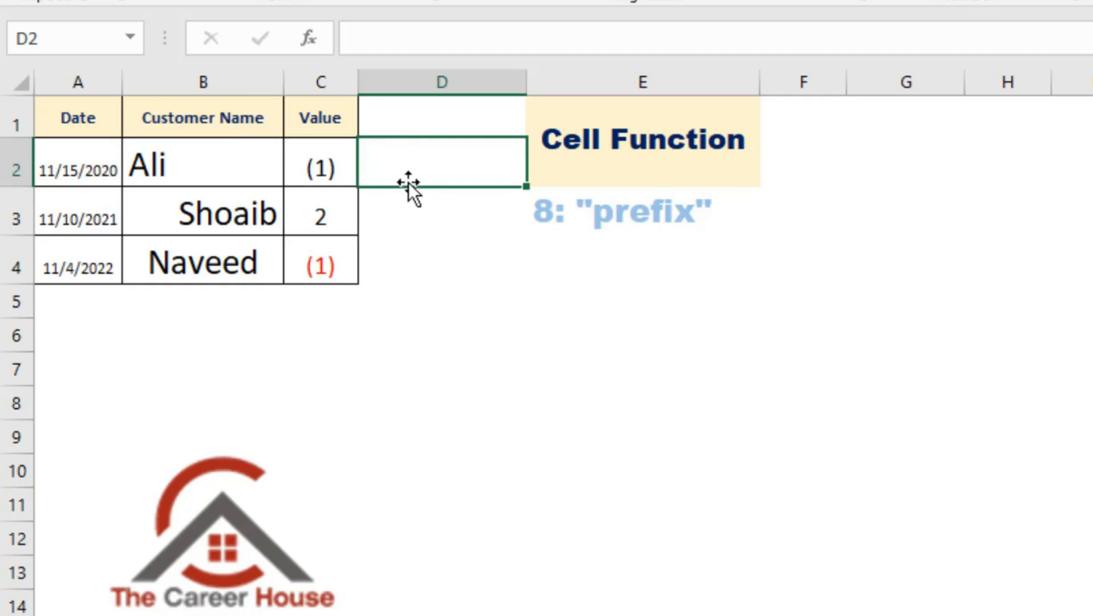
{"action": "type", "text": "="}
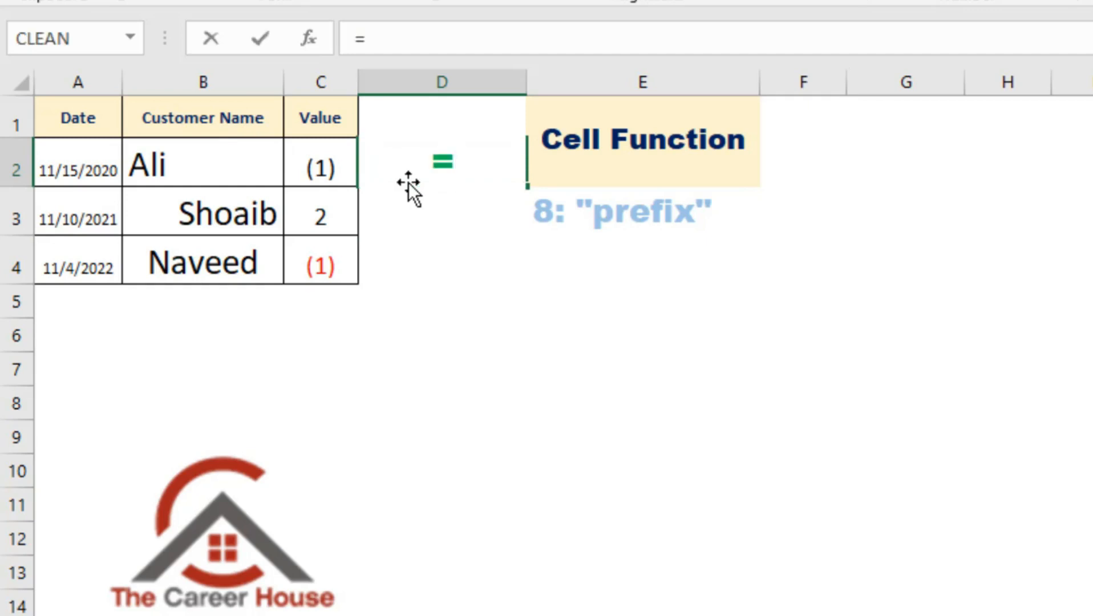
{"action": "type", "text": "cel"}
{"action": "key", "text": "Tab"}
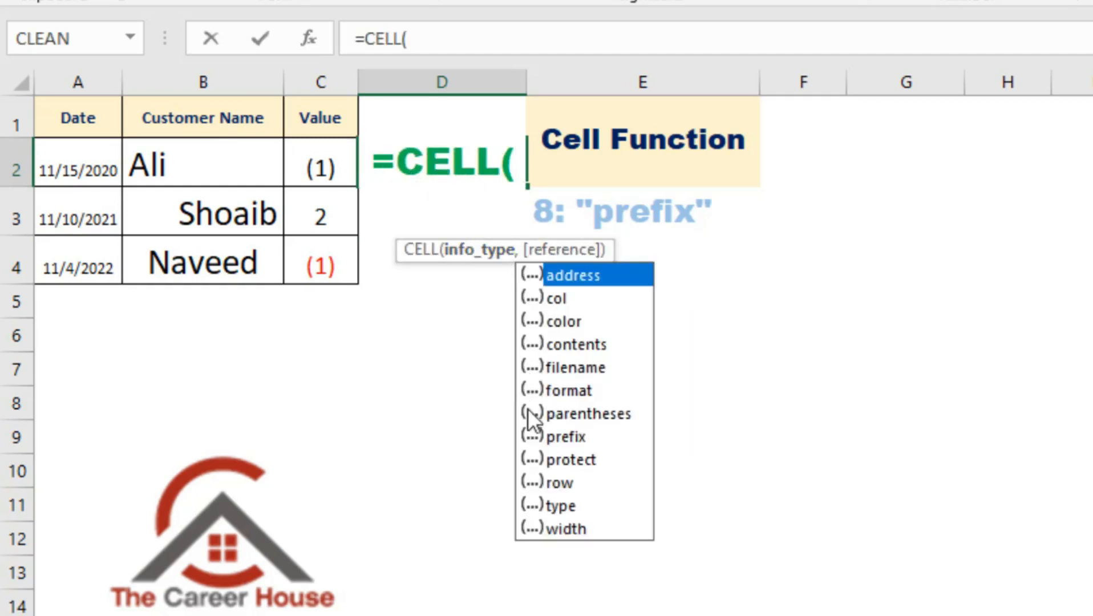
{"action": "left_click", "coordinate": [543, 435]}
{"action": "double_click", "coordinate": [561, 436]}
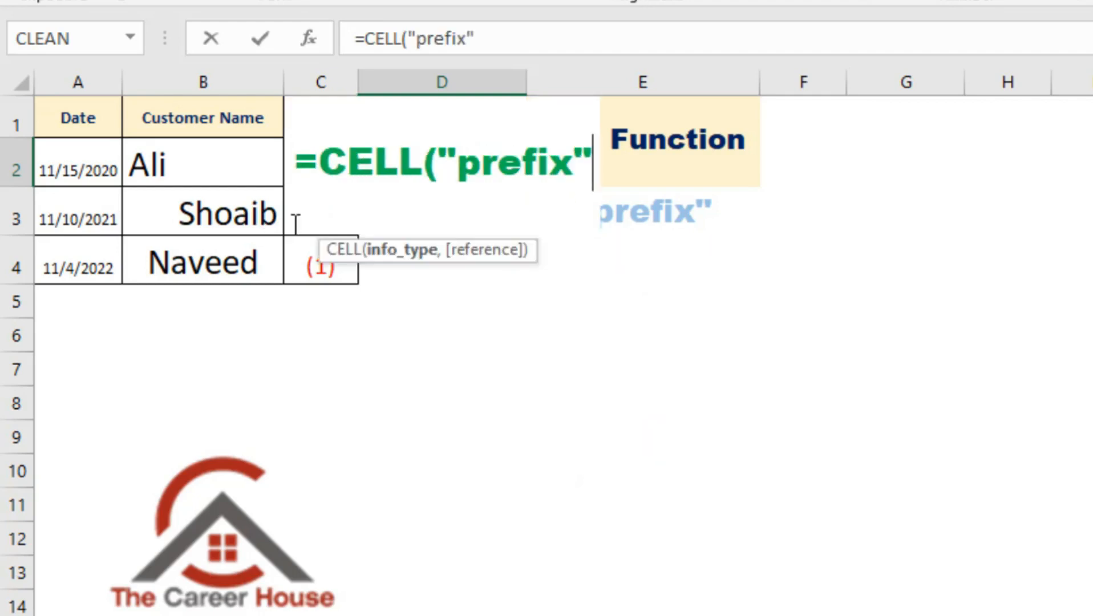
{"action": "type", "text": ","}
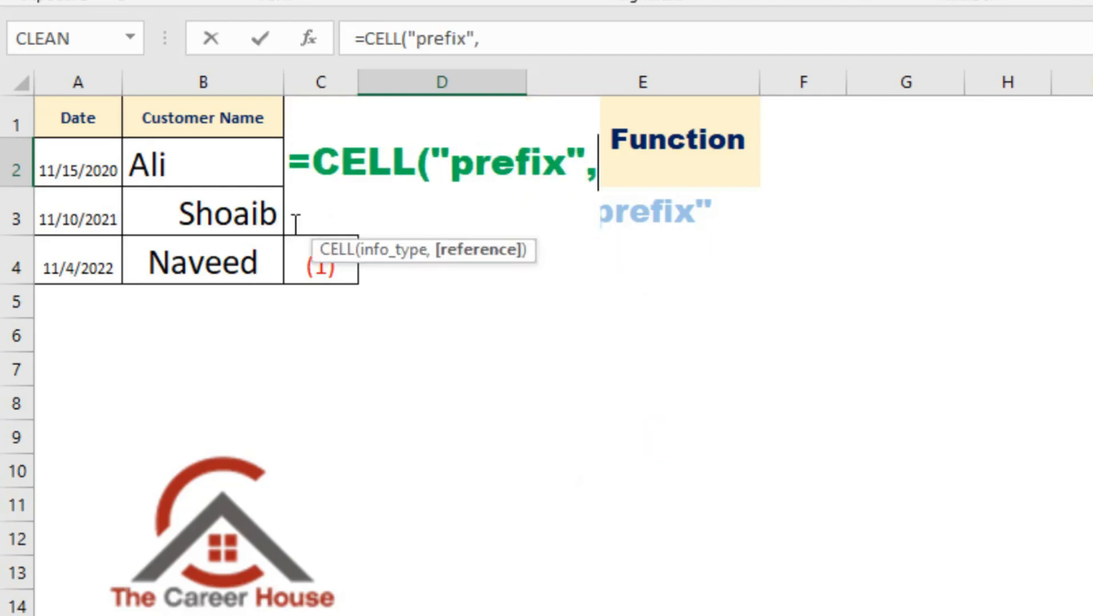
{"action": "left_click", "coordinate": [214, 176]}
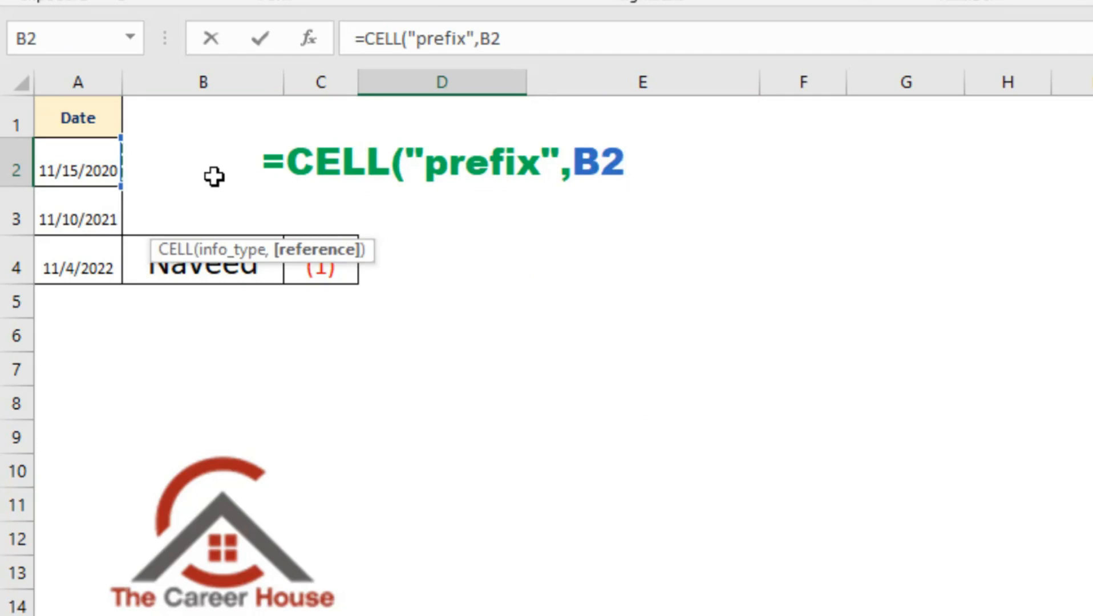
{"action": "key", "text": "Return"}
{"action": "left_click", "coordinate": [508, 184]}
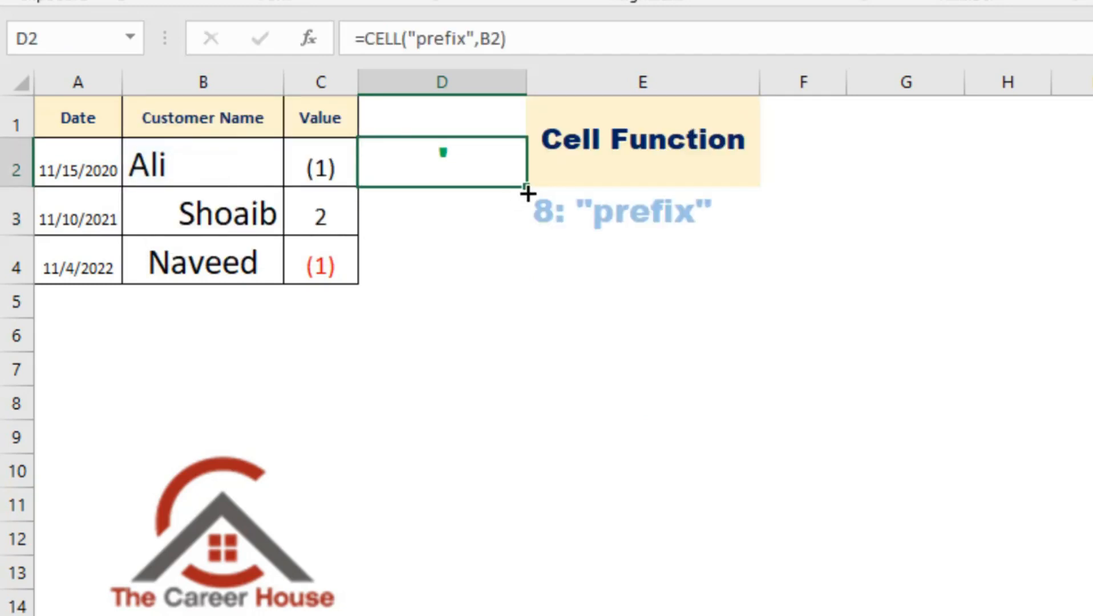
{"action": "left_click_drag", "start_coordinate": [527, 194], "coordinate": [510, 264]}
- Compare the prefix results in D2 through D4 with the text alignment of the matching Customer Name cells
{"action": "left_click", "coordinate": [484, 176]}
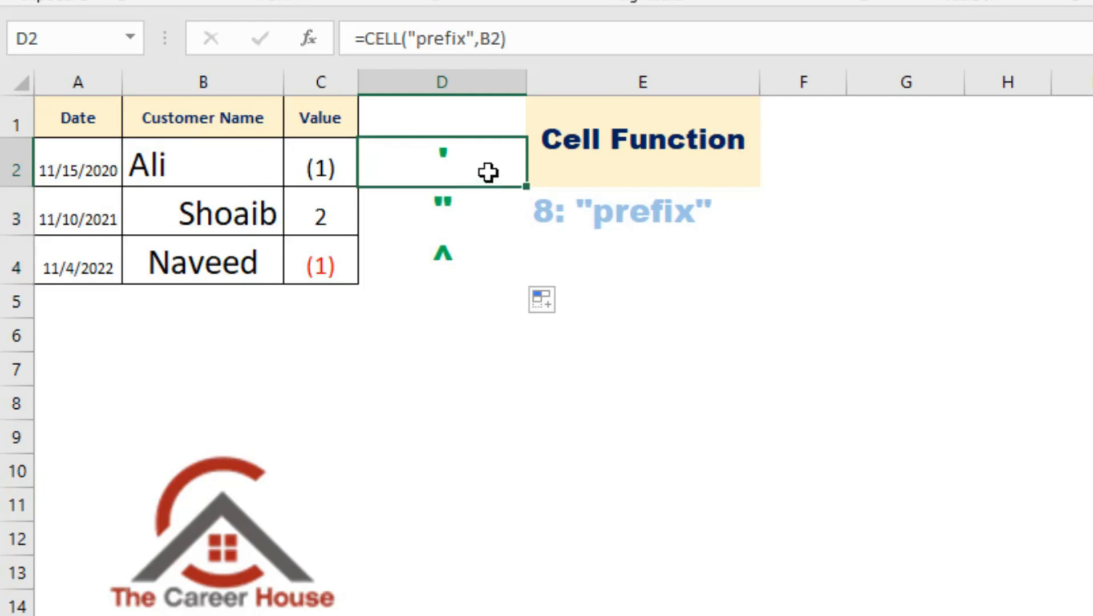
{"action": "left_click", "coordinate": [252, 173]}
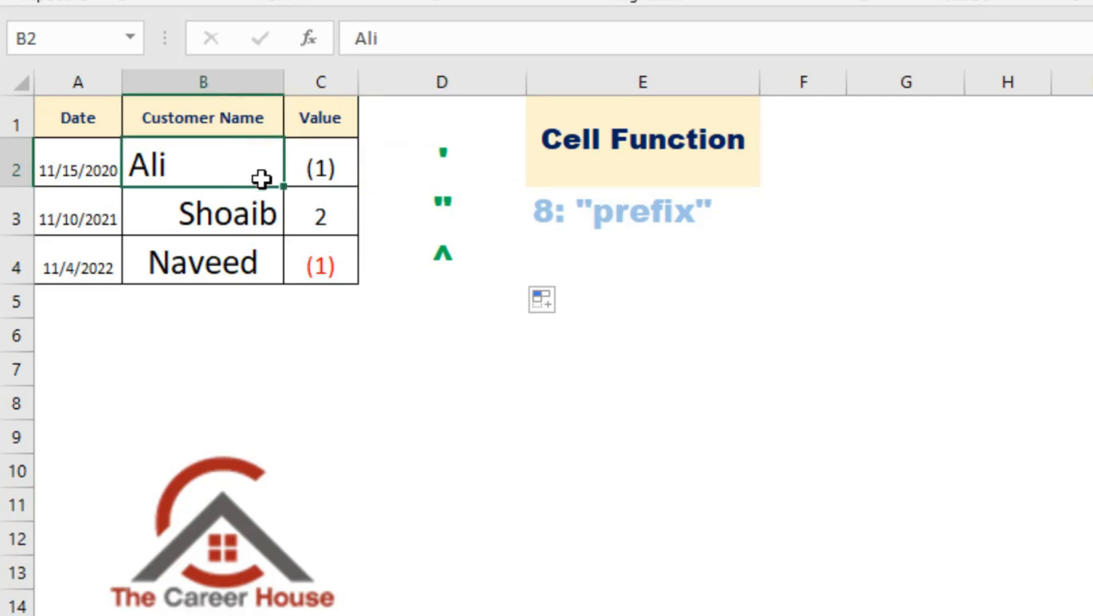
{"action": "left_click", "coordinate": [467, 170]}
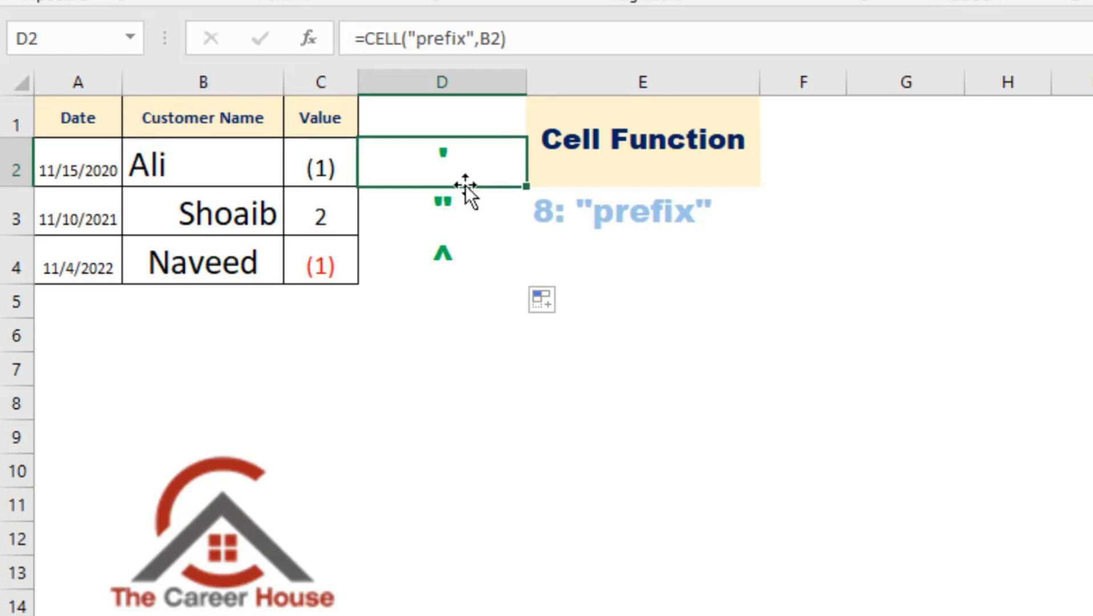
{"action": "left_click", "coordinate": [462, 217]}
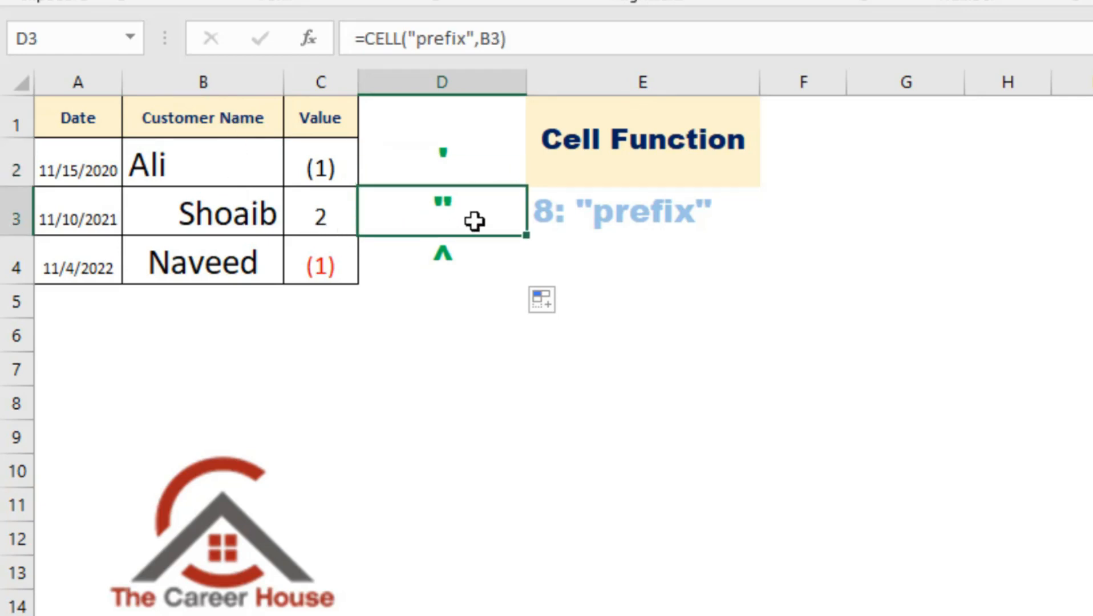
{"action": "left_click", "coordinate": [475, 256]}
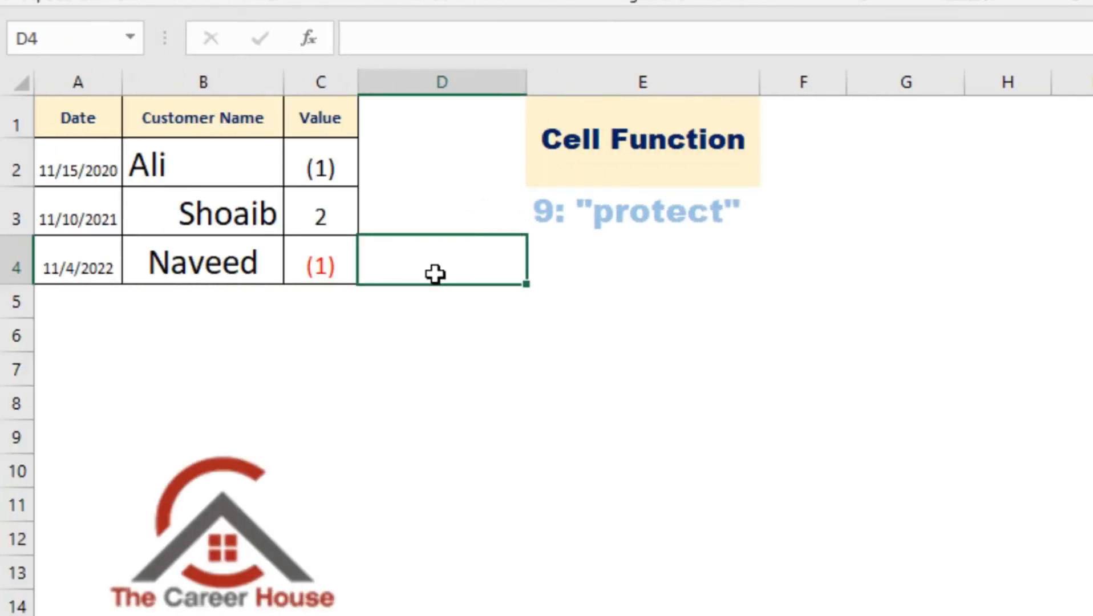
- Open the Format Cells settings for cell C3 to examine its protection status
{"action": "left_click", "coordinate": [684, 279]}
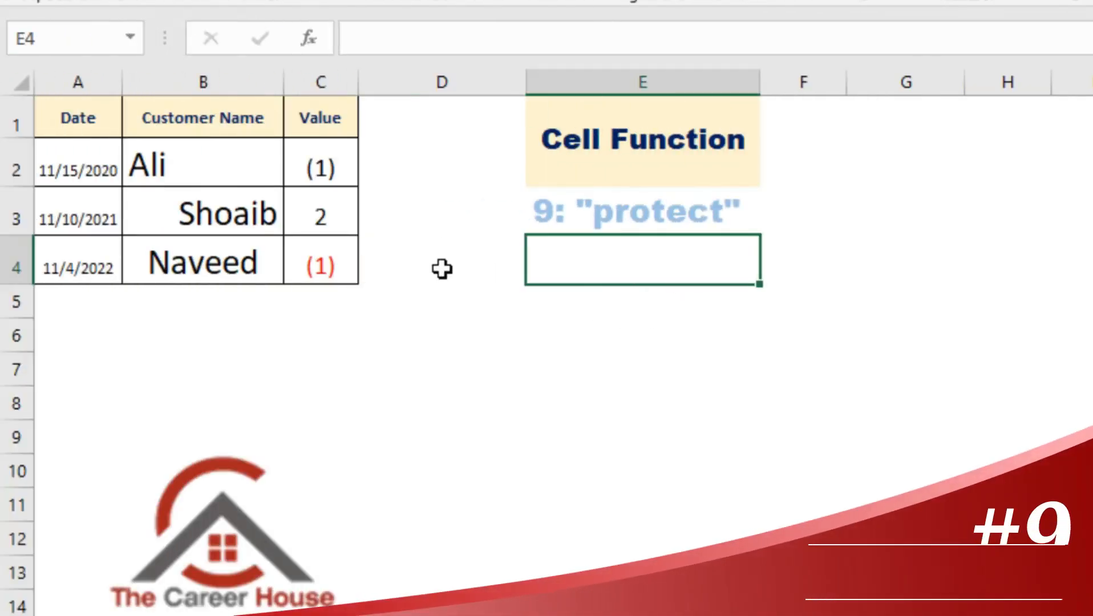
{"action": "left_click", "coordinate": [417, 277]}
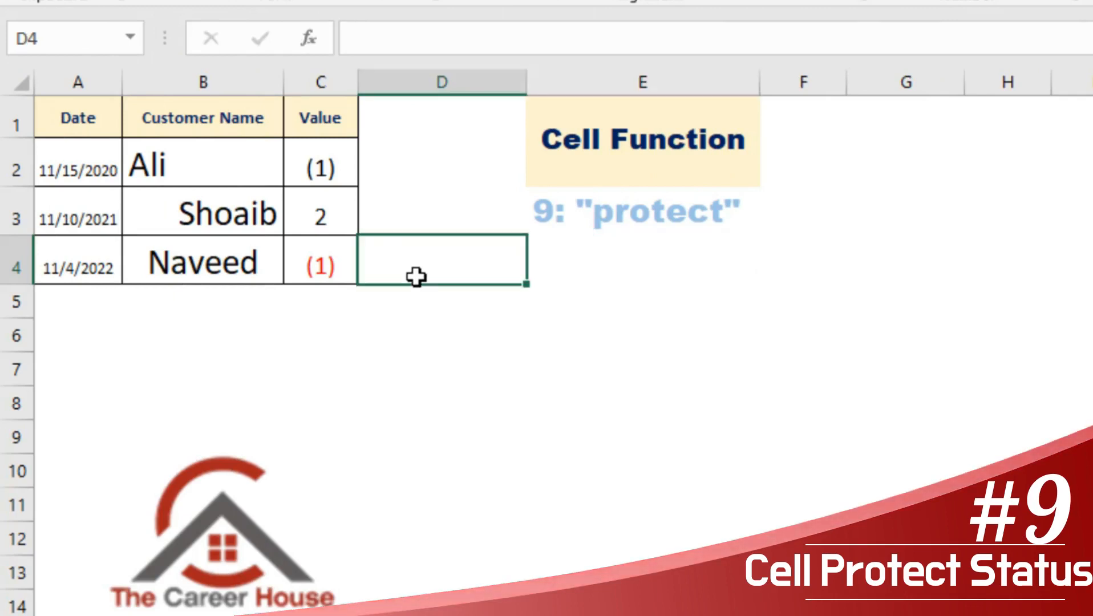
{"action": "right_click", "coordinate": [337, 226]}
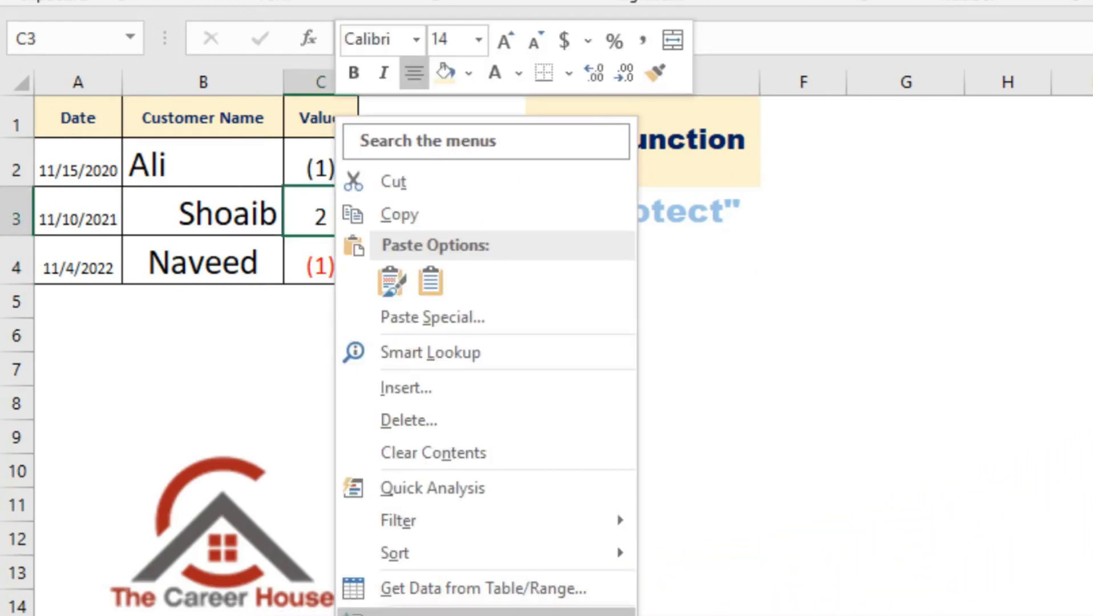
{"action": "left_click", "coordinate": [433, 615]}
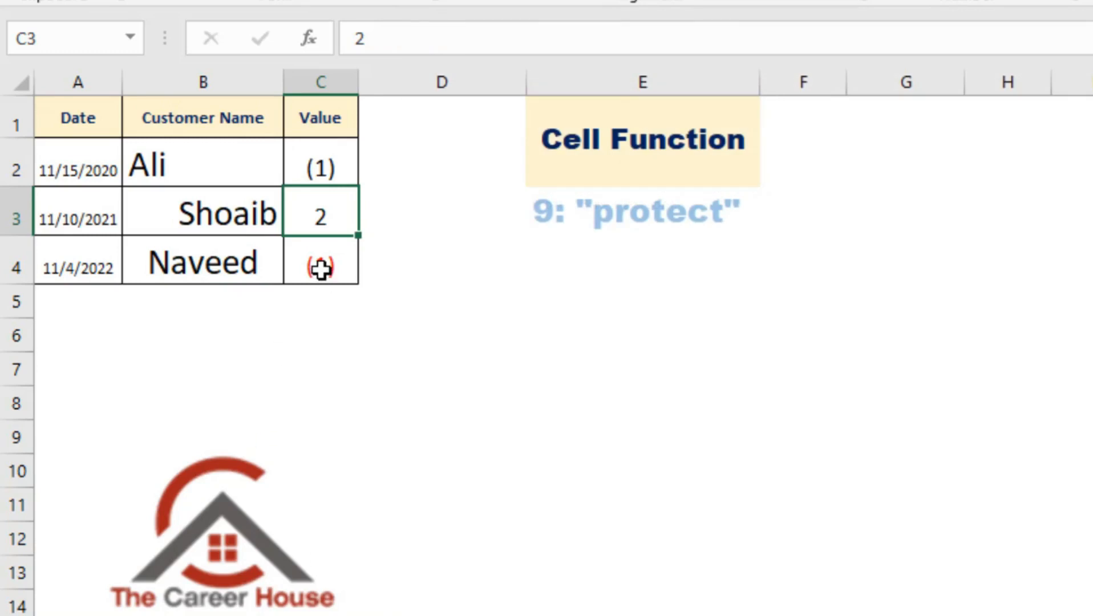
- Check the protection status of cell C4 in its Format Cells settings, and close them without changes
{"action": "left_click", "coordinate": [321, 269]}
{"action": "right_click", "coordinate": [322, 270]}
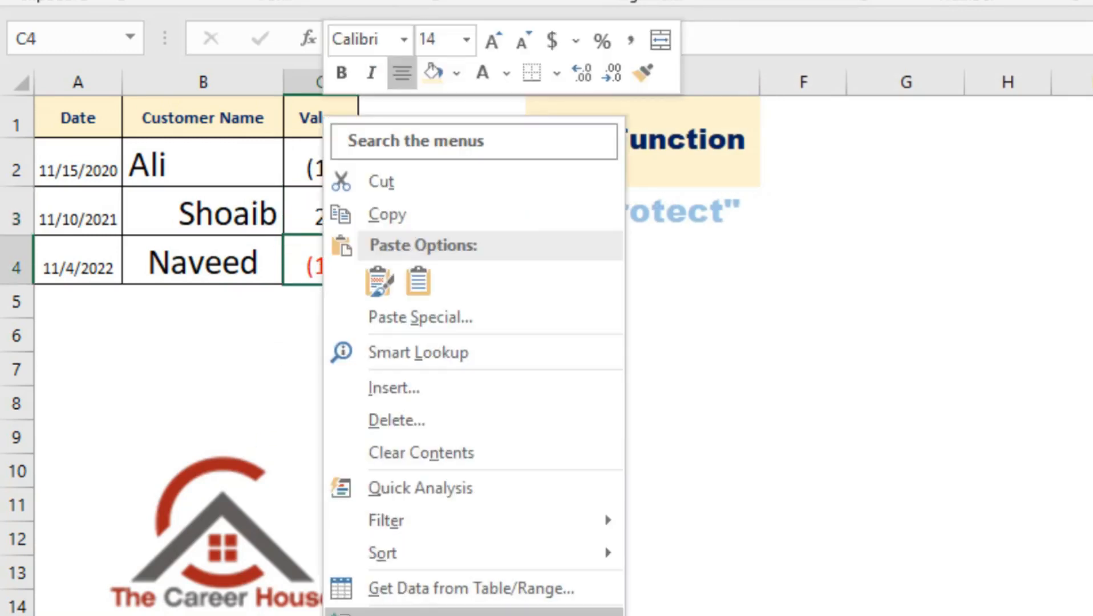
{"action": "left_click", "coordinate": [411, 613]}
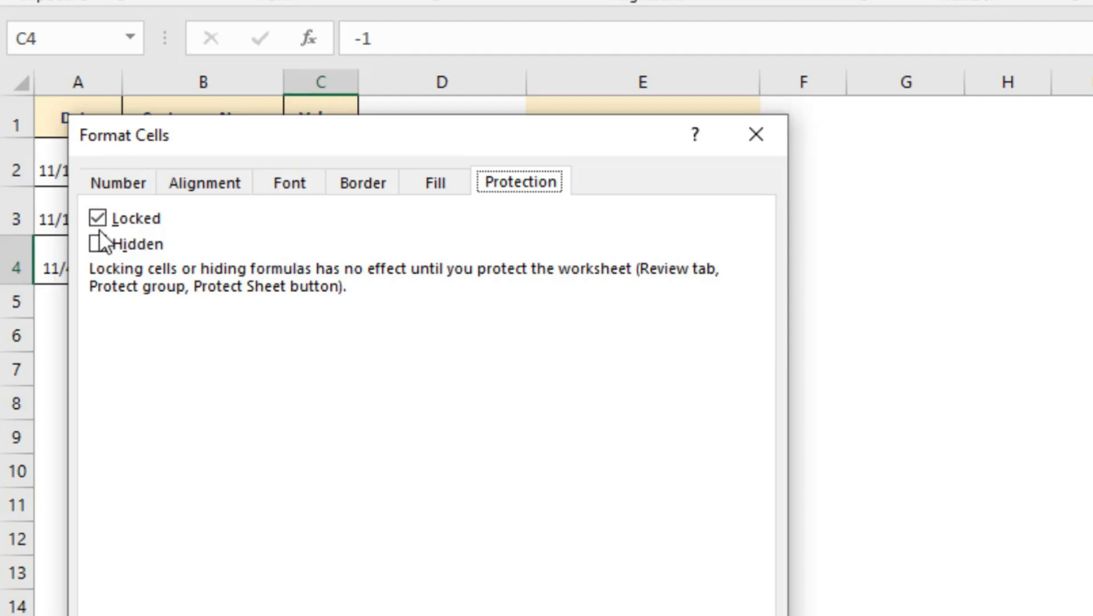
{"action": "left_click", "coordinate": [776, 143]}
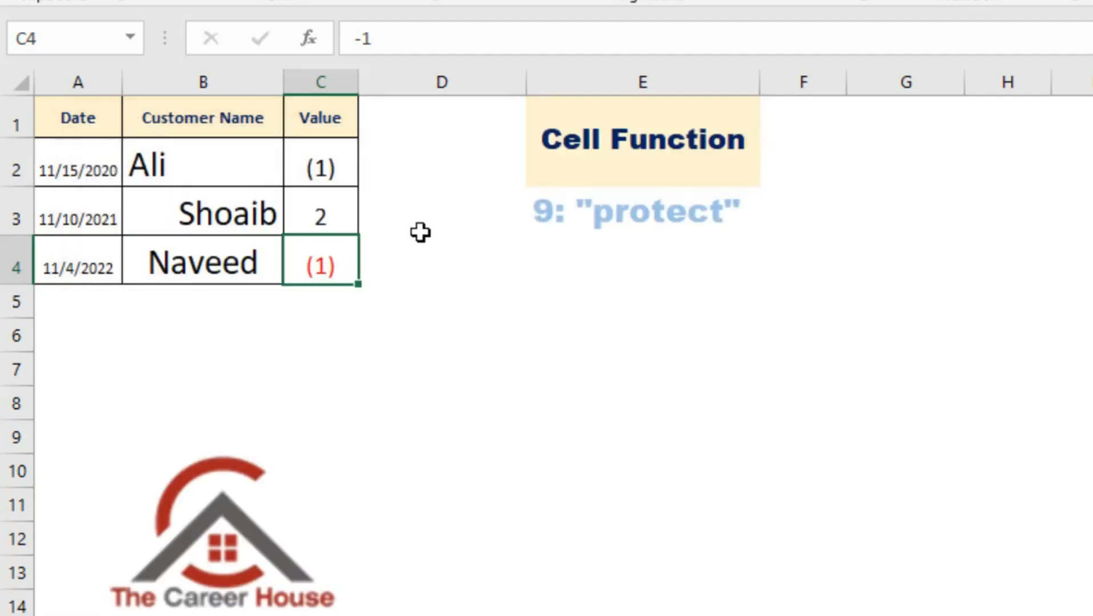
- Enter the formula =CELL("protect",C3) in cell D3
{"action": "left_click", "coordinate": [422, 228]}
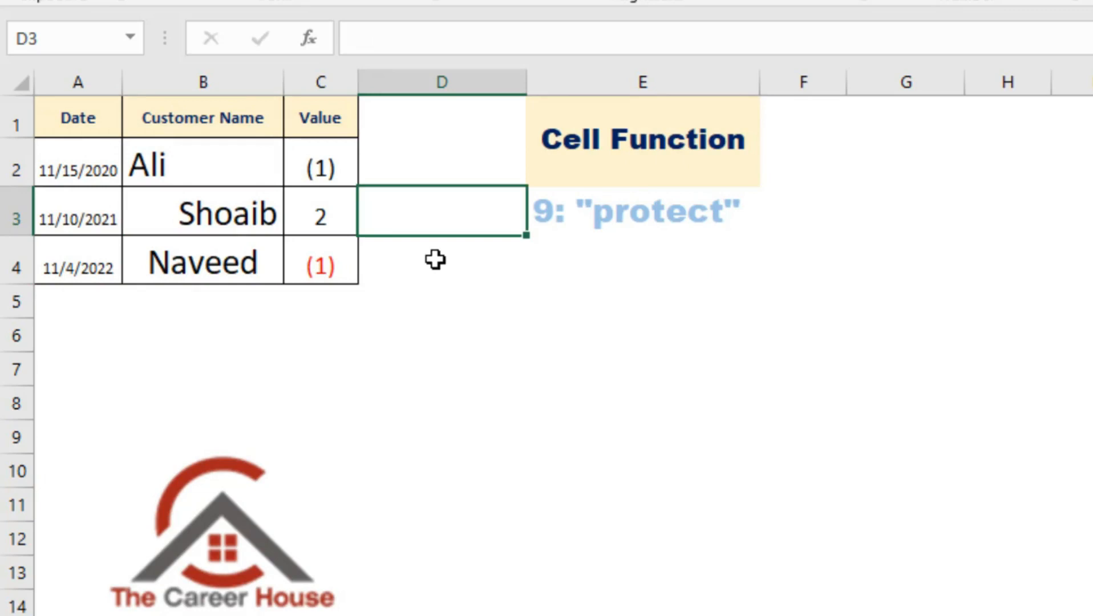
{"action": "type", "text": "=cel"}
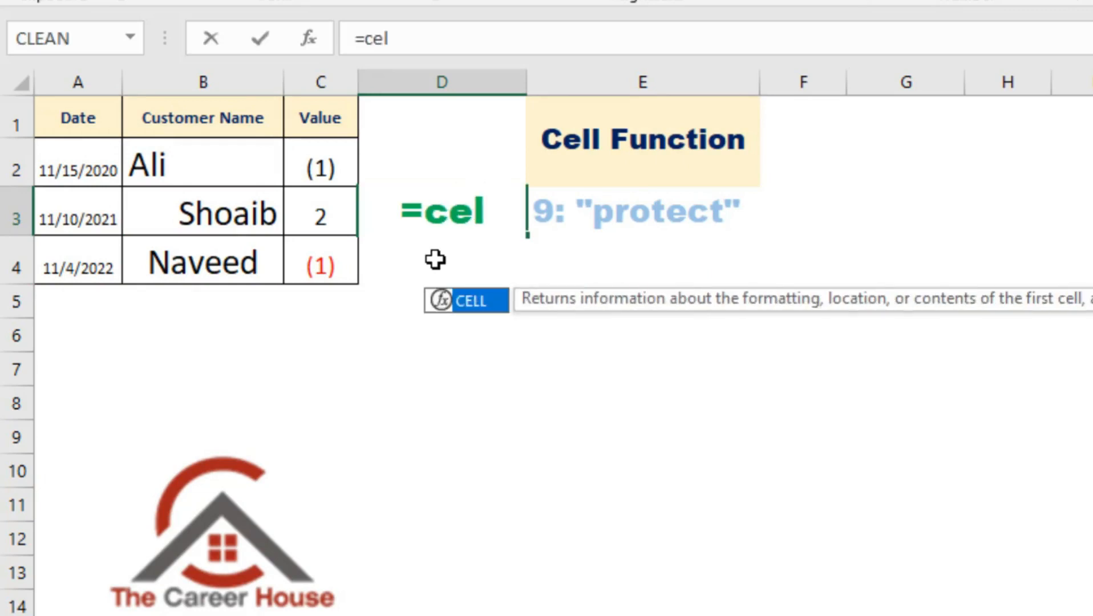
{"action": "key", "text": "Tab"}
{"action": "left_click", "coordinate": [559, 508]}
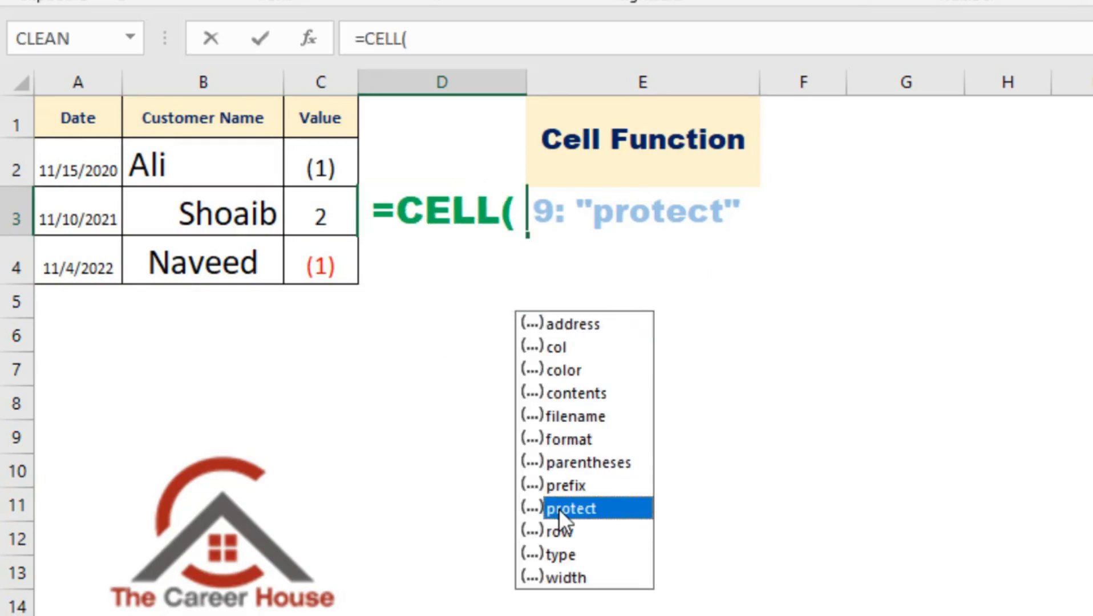
{"action": "double_click", "coordinate": [559, 508]}
{"action": "type", "text": ","}
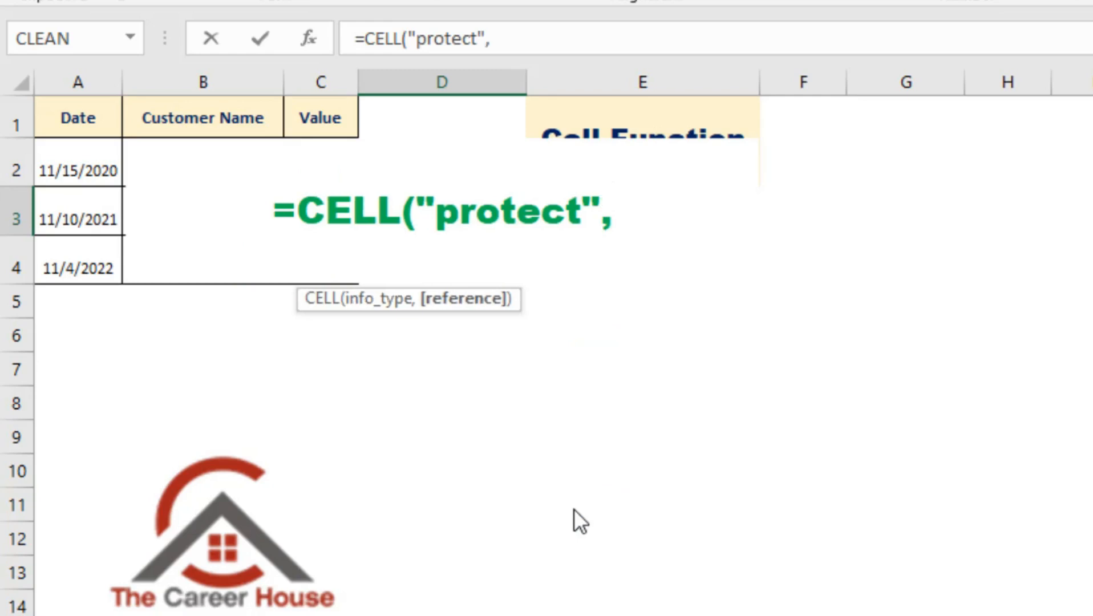
{"action": "left_click", "coordinate": [303, 127]}
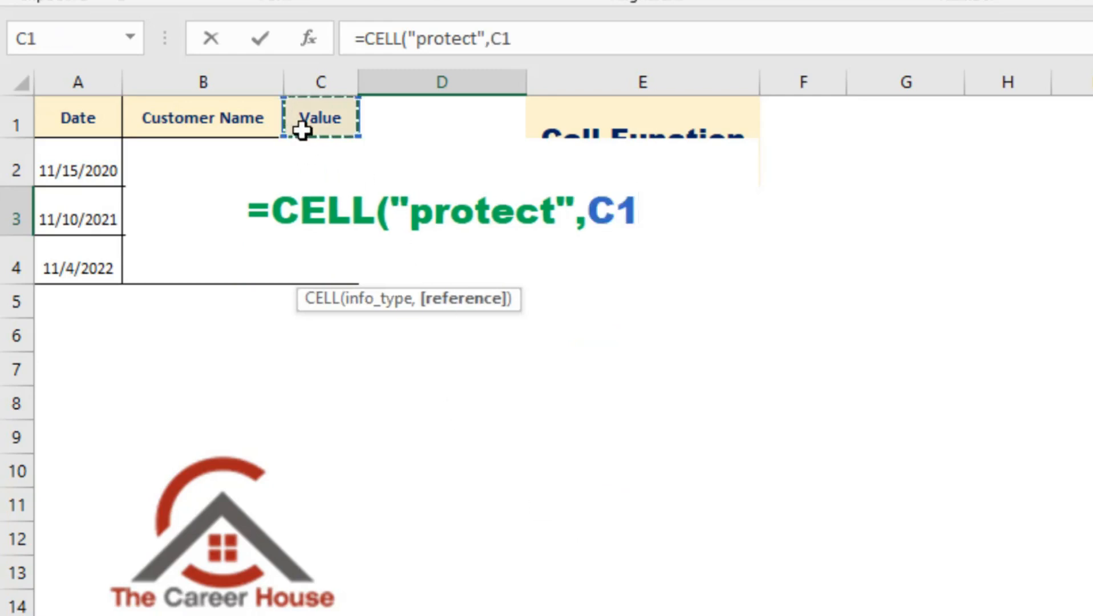
{"action": "key", "text": "Down"}
{"action": "key", "text": "Down"}
{"action": "key", "text": "Return"}
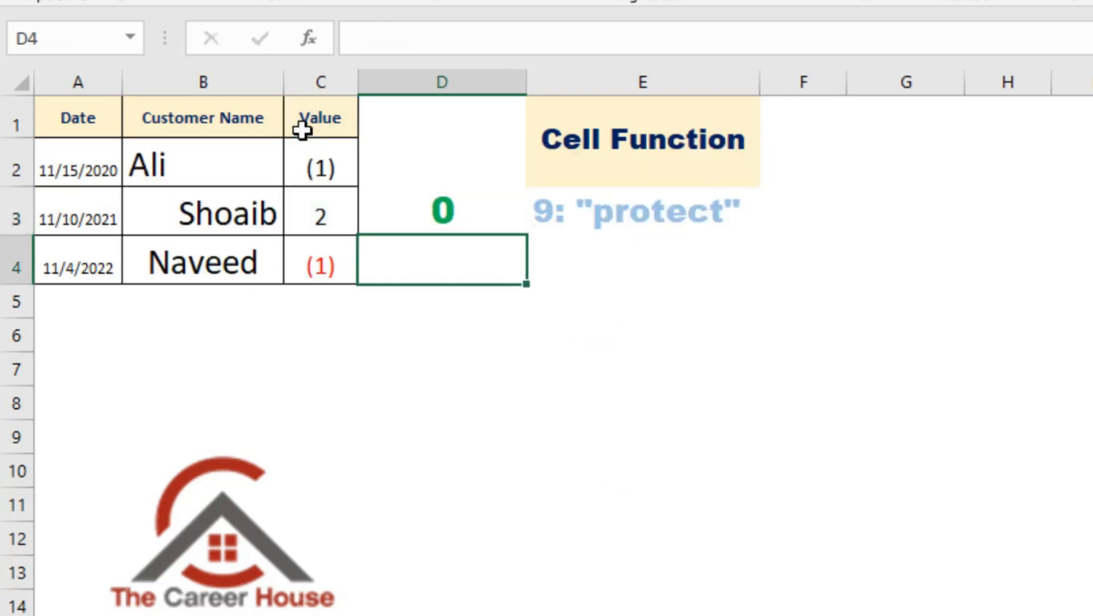
{"action": "left_click", "coordinate": [444, 220]}
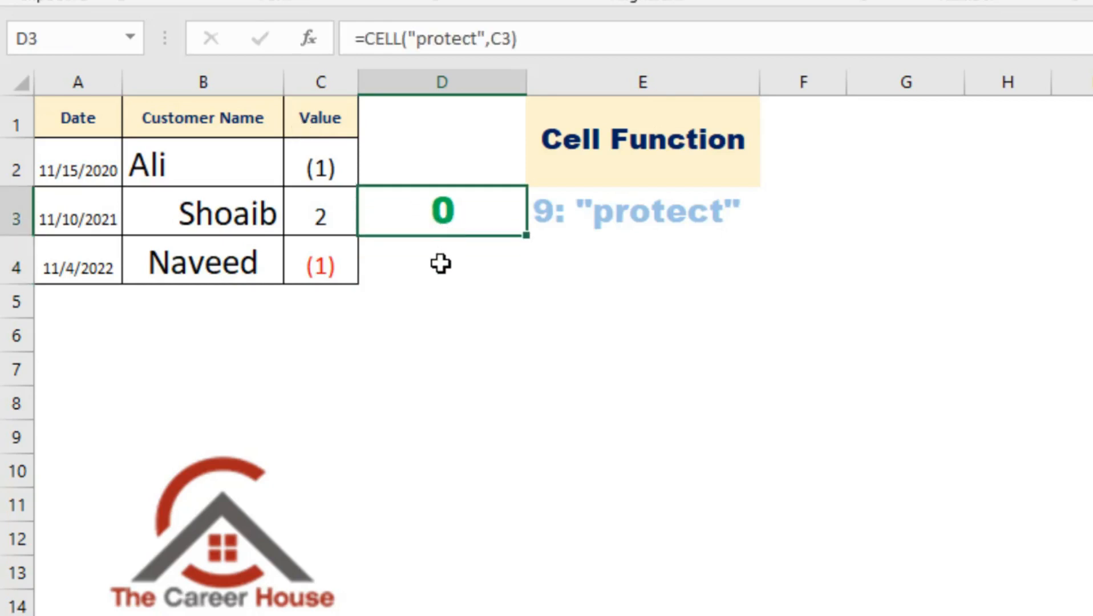
- Enter the formula =CELL("protect",C4) in cell D4
{"action": "left_click", "coordinate": [429, 275]}
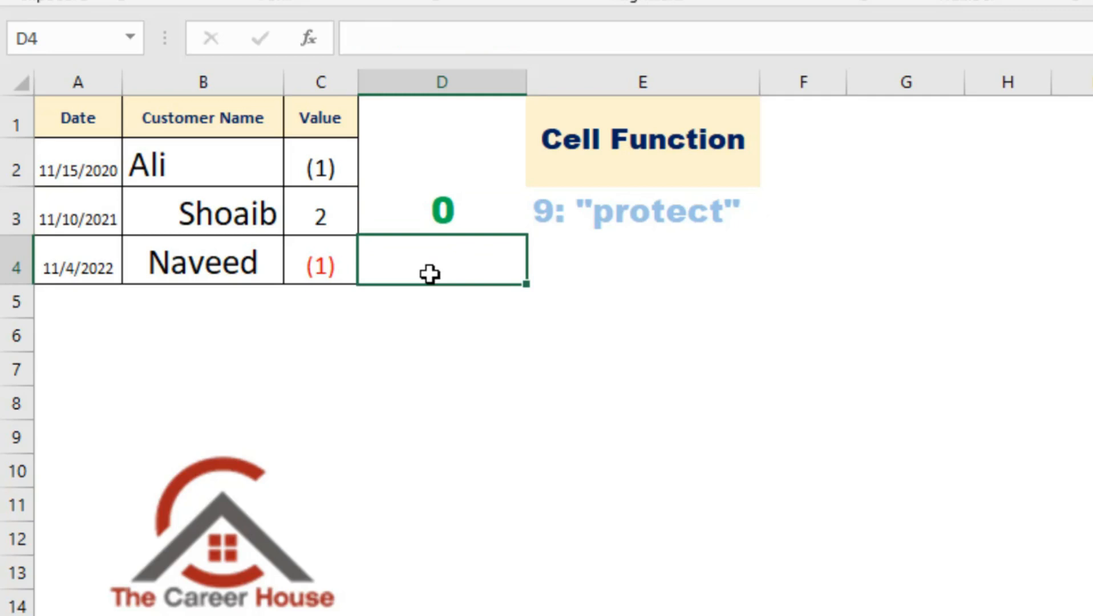
{"action": "type", "text": "="}
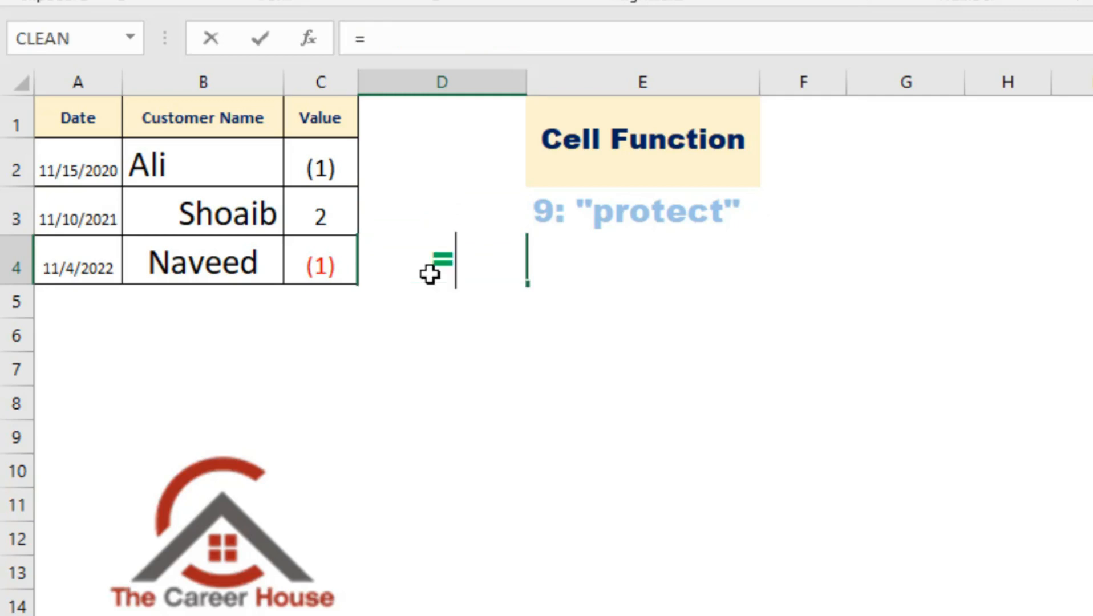
{"action": "type", "text": "cel"}
{"action": "key", "text": "Tab"}
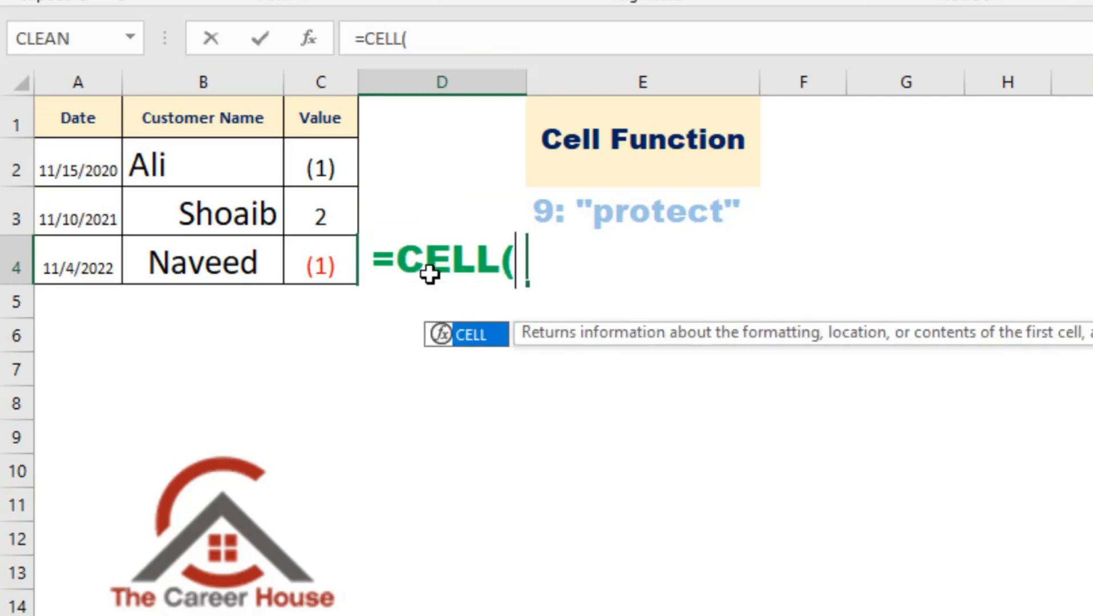
{"action": "left_click", "coordinate": [589, 549]}
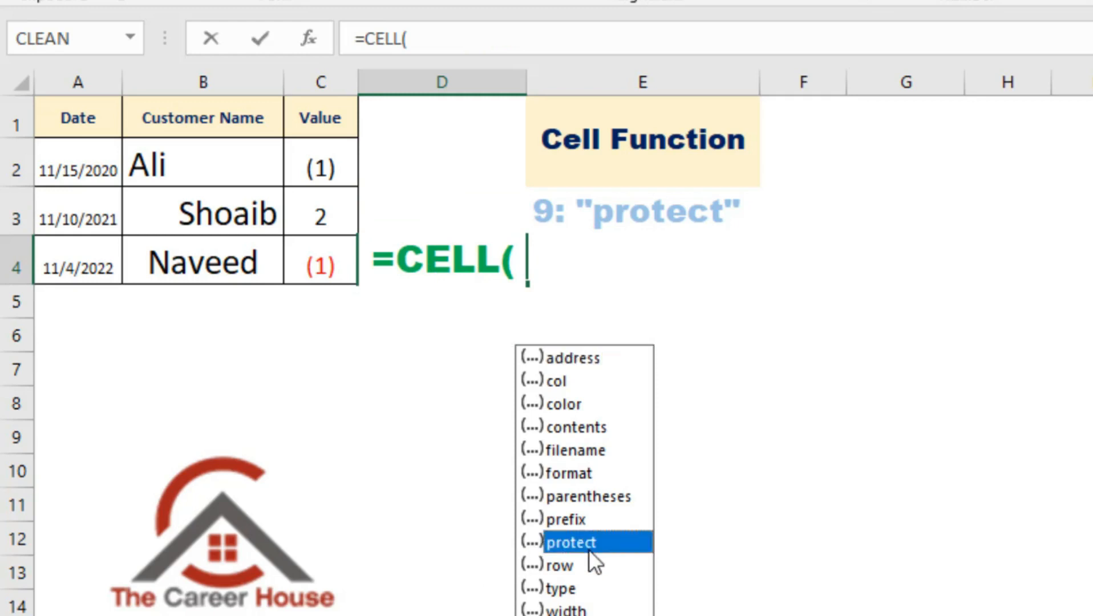
{"action": "double_click", "coordinate": [589, 549]}
{"action": "type", "text": ","}
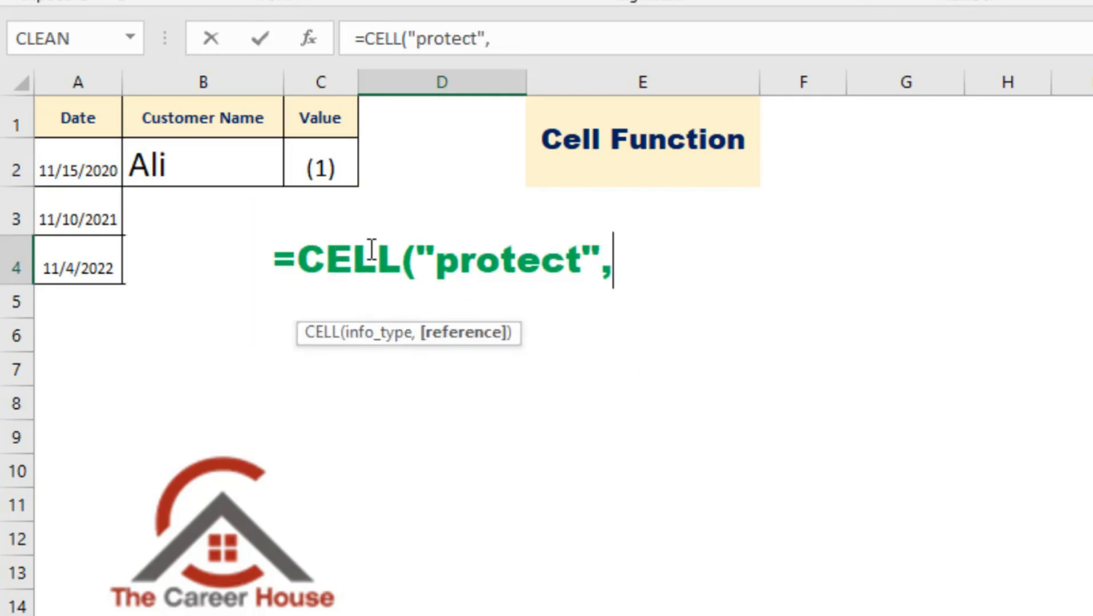
{"action": "type", "text": "c4"}
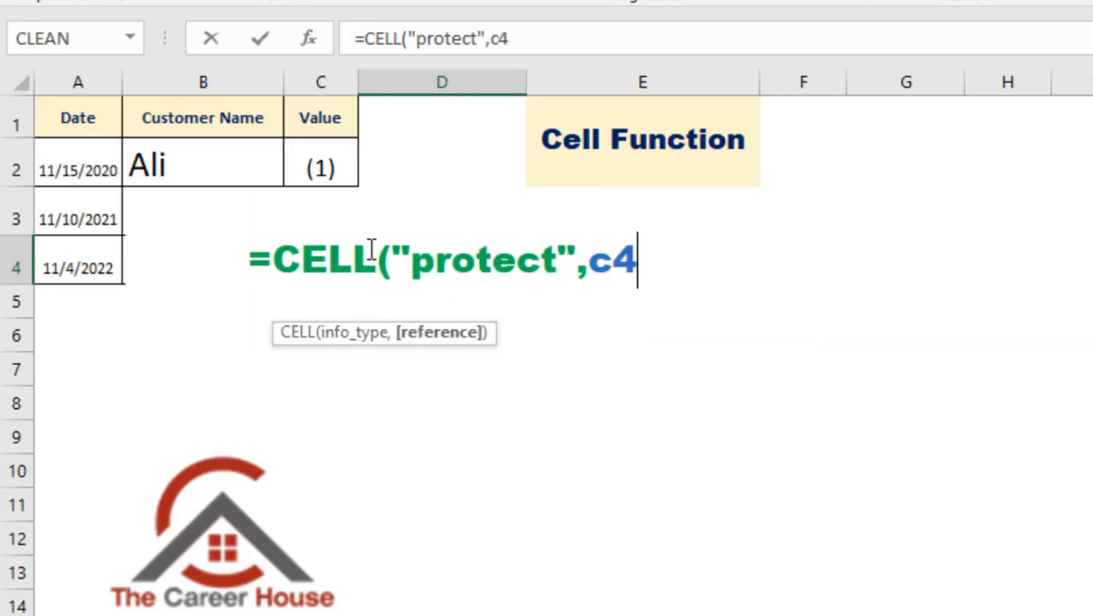
{"action": "type", "text": ")"}
{"action": "key", "text": "Return"}
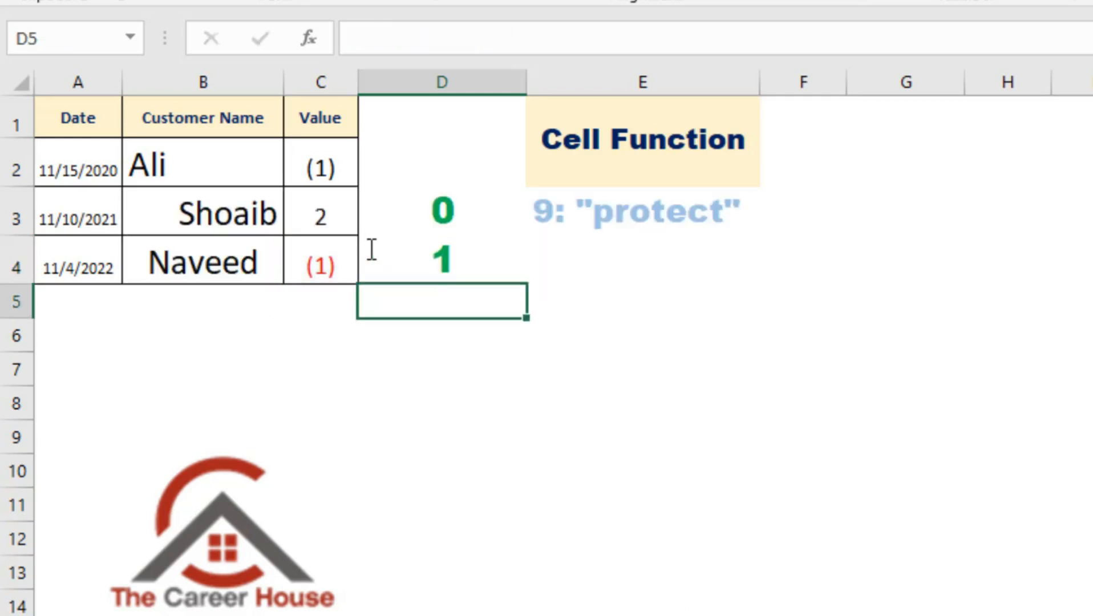
- Compare the protect formulas in D4 and D3 with the locked status of the cells they reference
{"action": "left_click", "coordinate": [440, 266]}
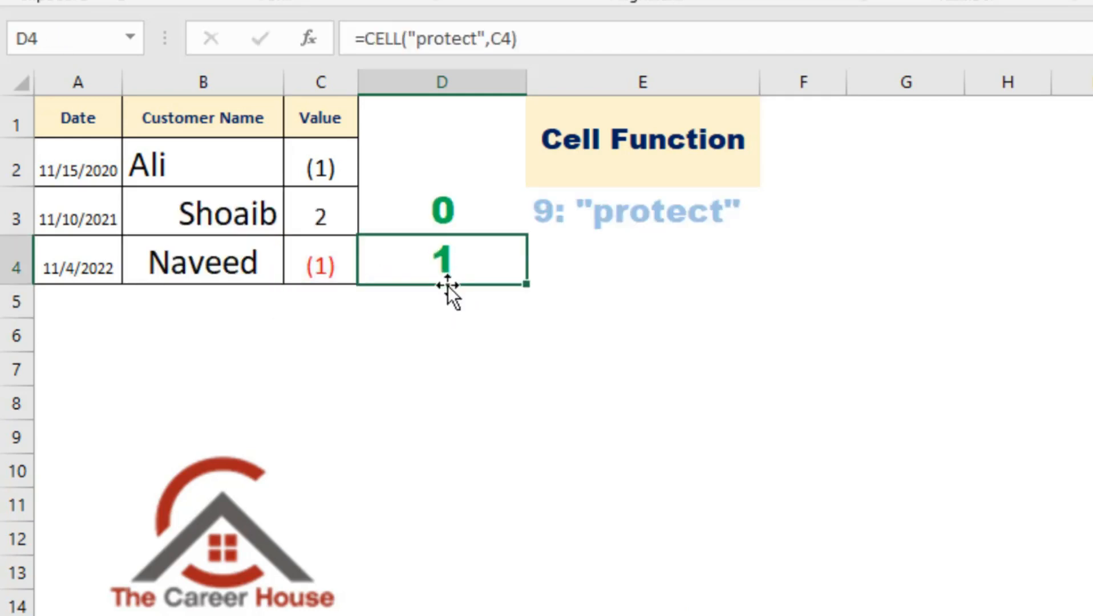
{"action": "left_click", "coordinate": [443, 212]}
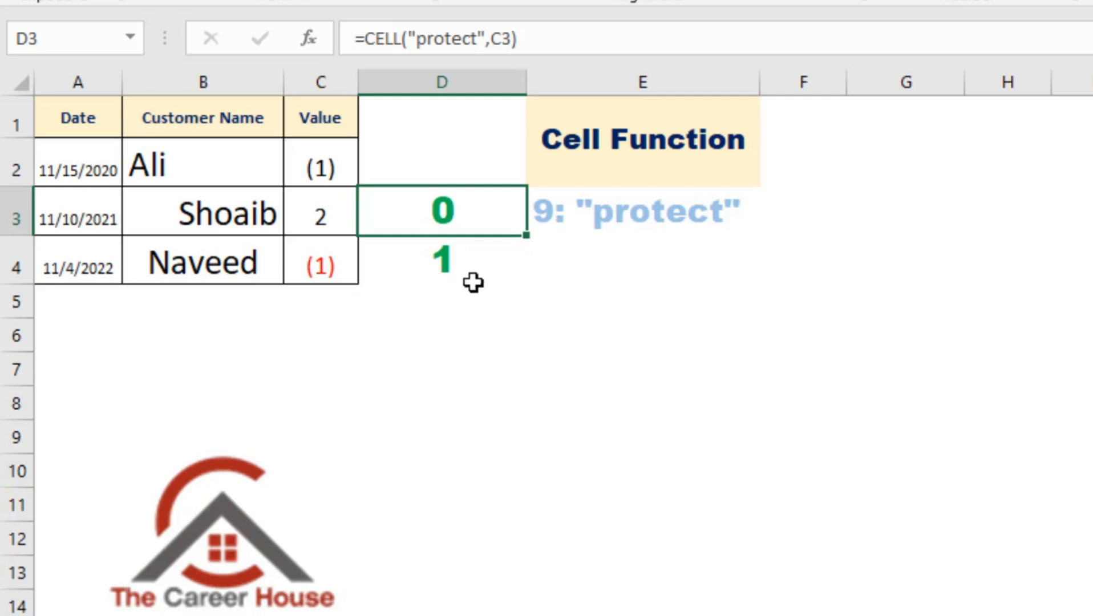
{"action": "left_click", "coordinate": [451, 266]}
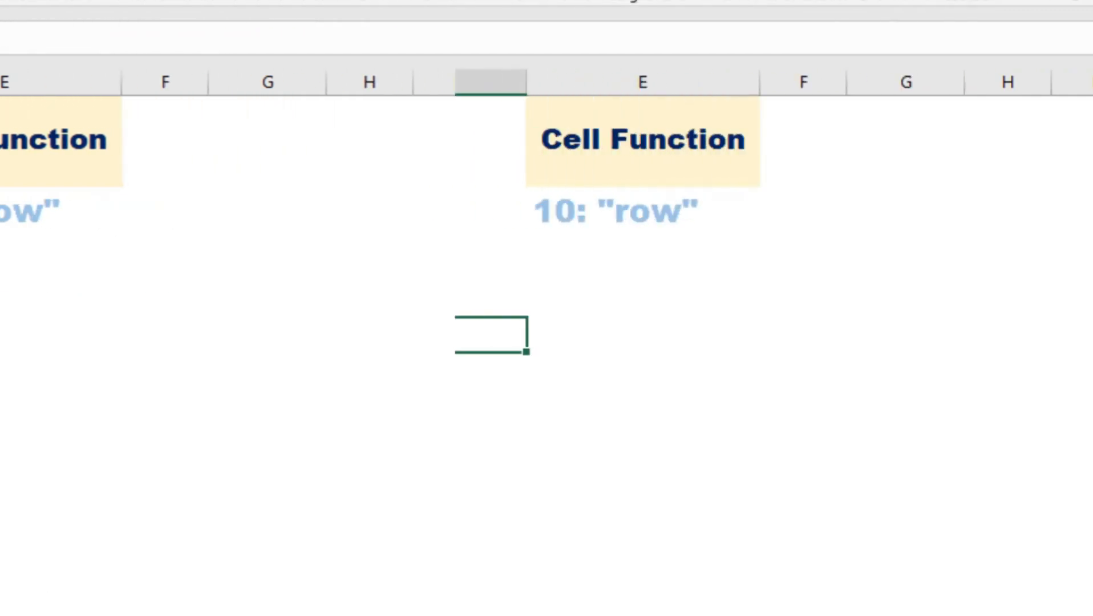
- Enter the formula =CELL("row",B4) in cell D4 of the "row" example and check it against the referenced cell
{"action": "left_click", "coordinate": [454, 258]}
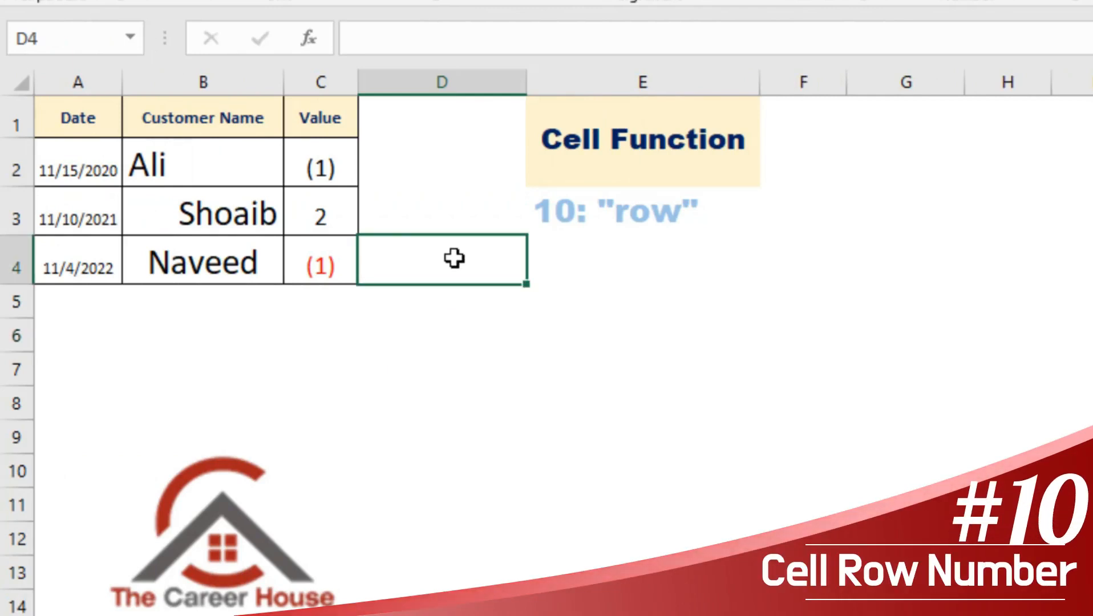
{"action": "type", "text": "=cel"}
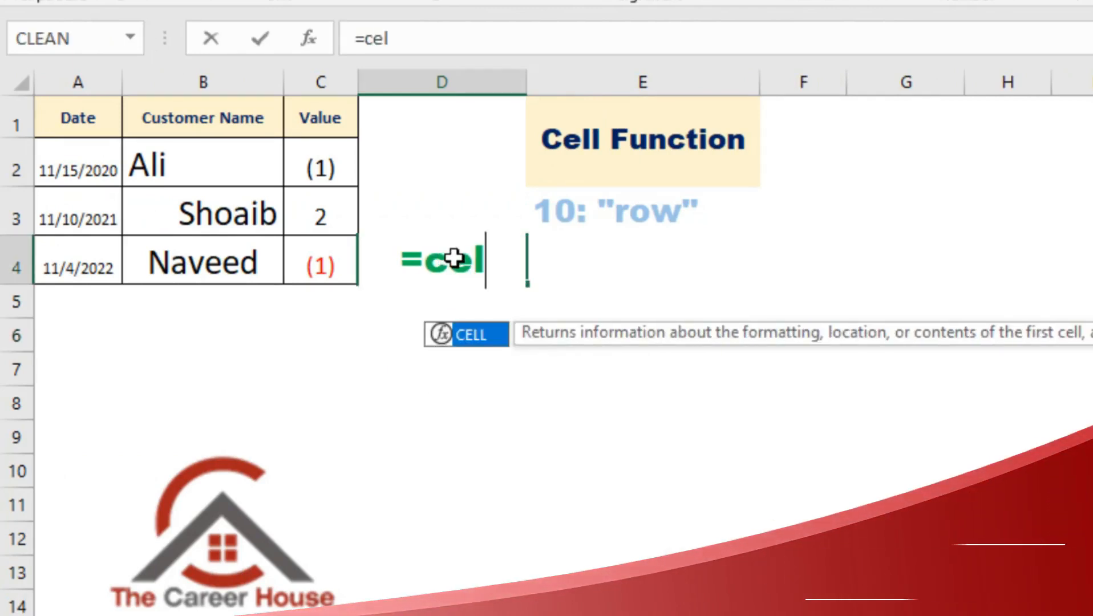
{"action": "key", "text": "Tab"}
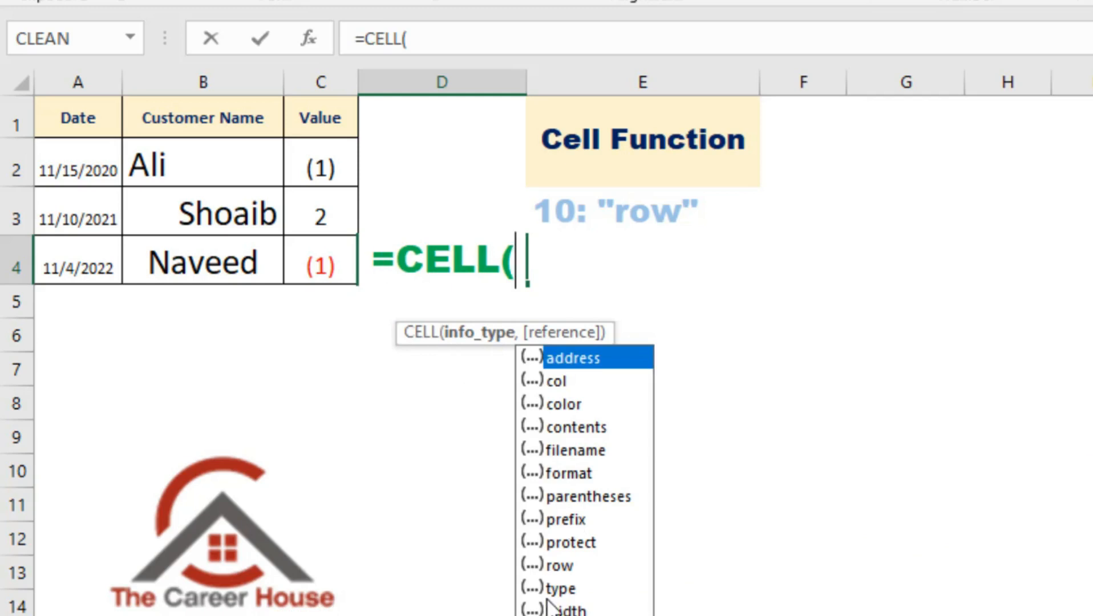
{"action": "left_click", "coordinate": [560, 573]}
{"action": "double_click", "coordinate": [560, 573]}
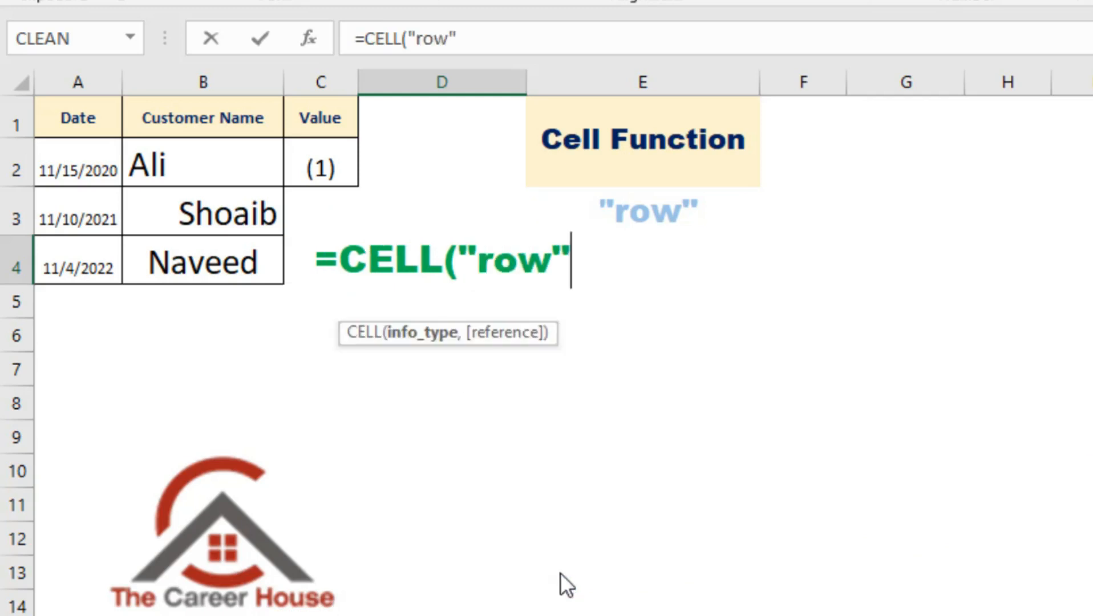
{"action": "type", "text": ","}
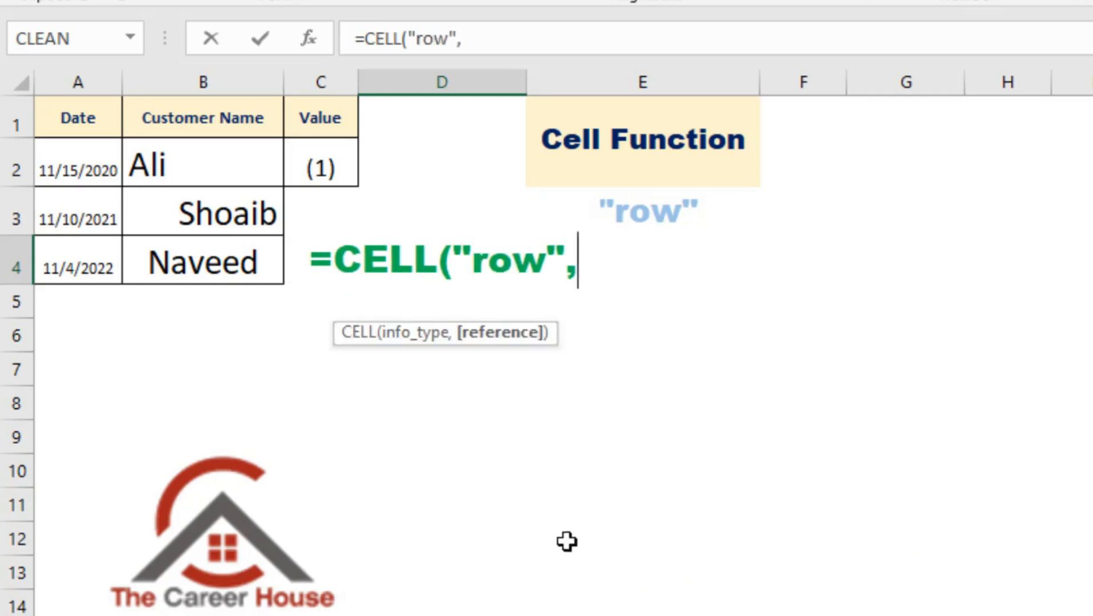
{"action": "left_click", "coordinate": [209, 269]}
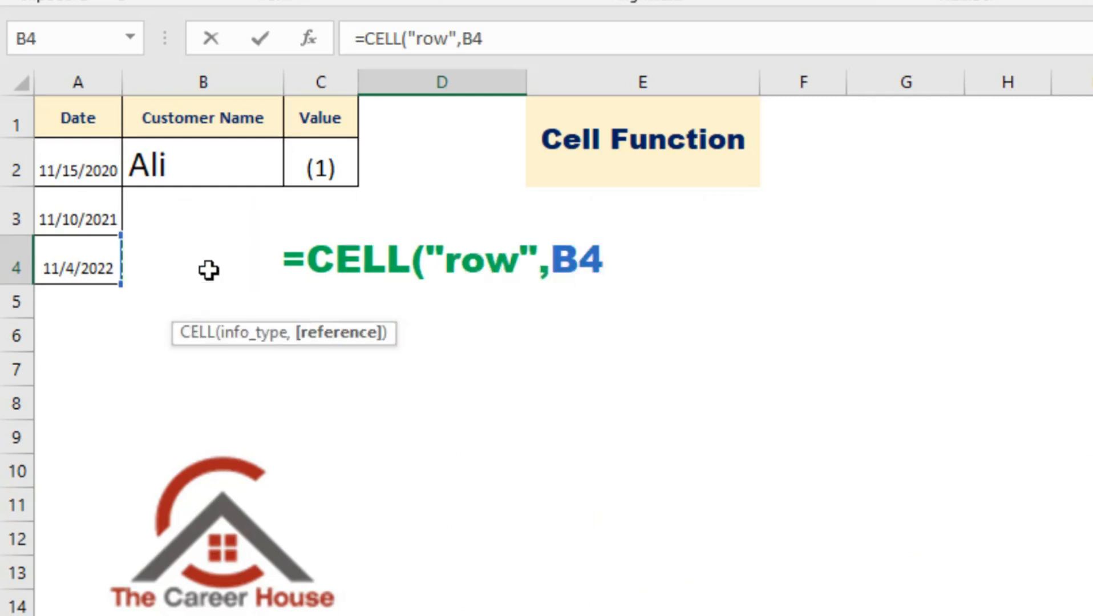
{"action": "key", "text": "Return"}
{"action": "left_click", "coordinate": [437, 274]}
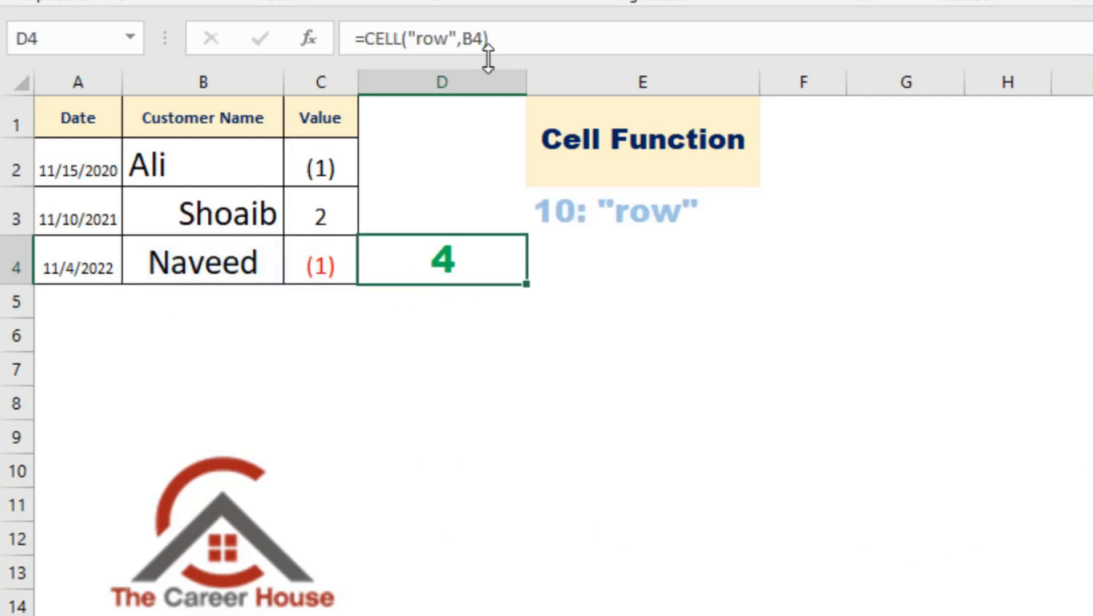
{"action": "left_click", "coordinate": [201, 267]}
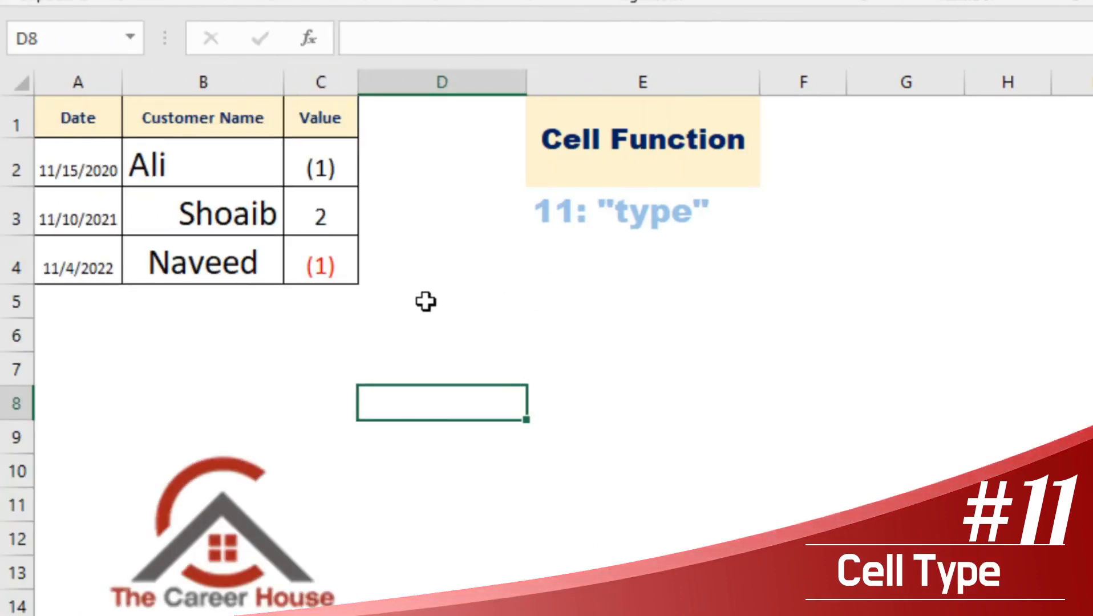
- Clear the date from cell A3 in the "type" example to leave a blank cell
{"action": "left_click", "coordinate": [438, 275]}
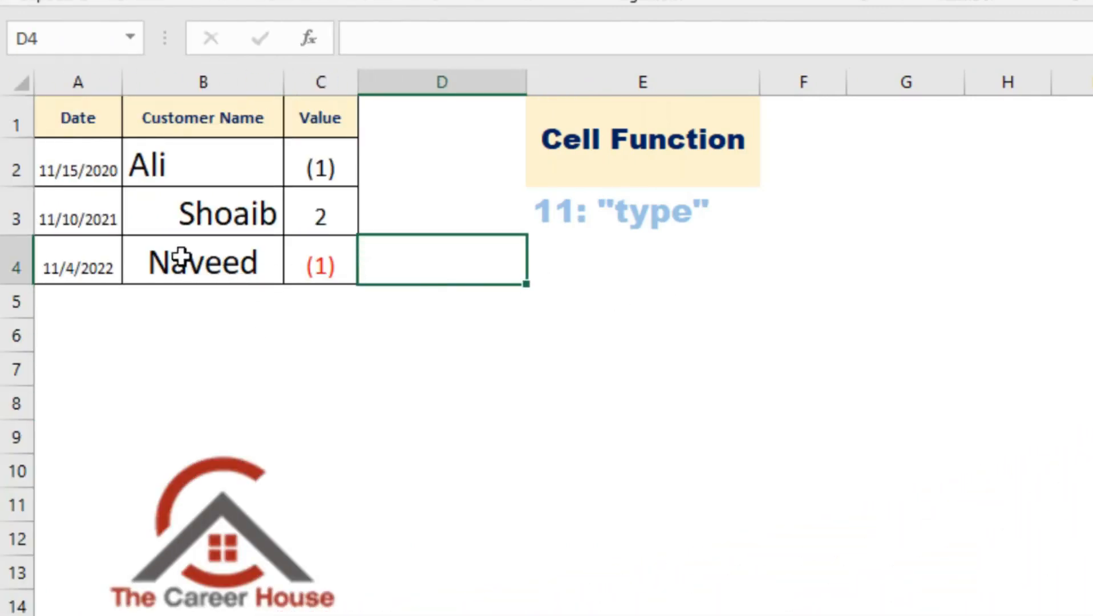
{"action": "left_click", "coordinate": [85, 220]}
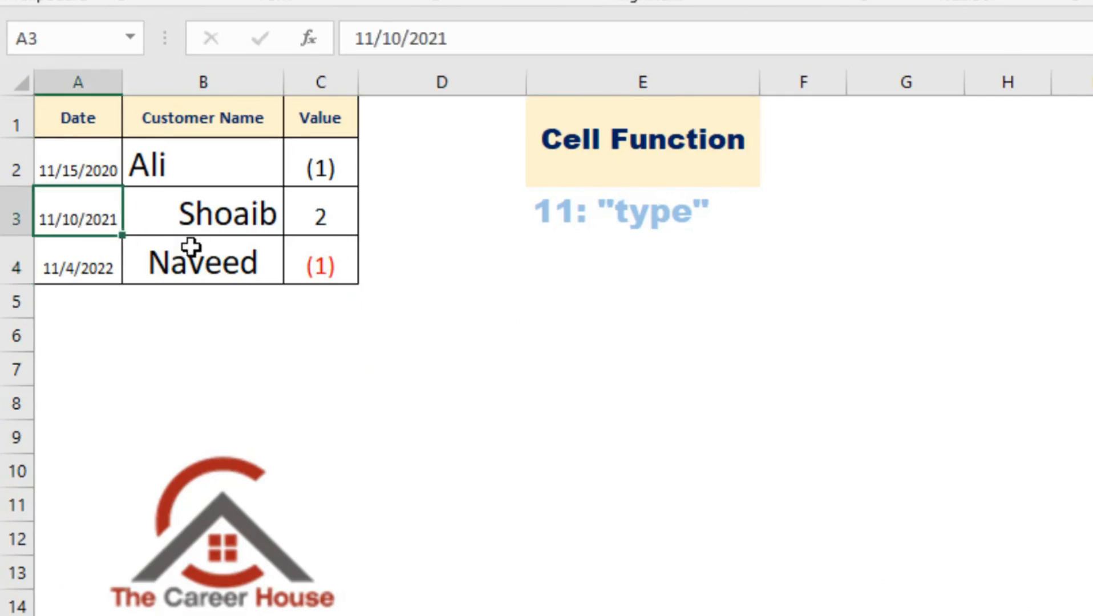
{"action": "key", "text": "BackSpace"}
{"action": "key", "text": "Return"}
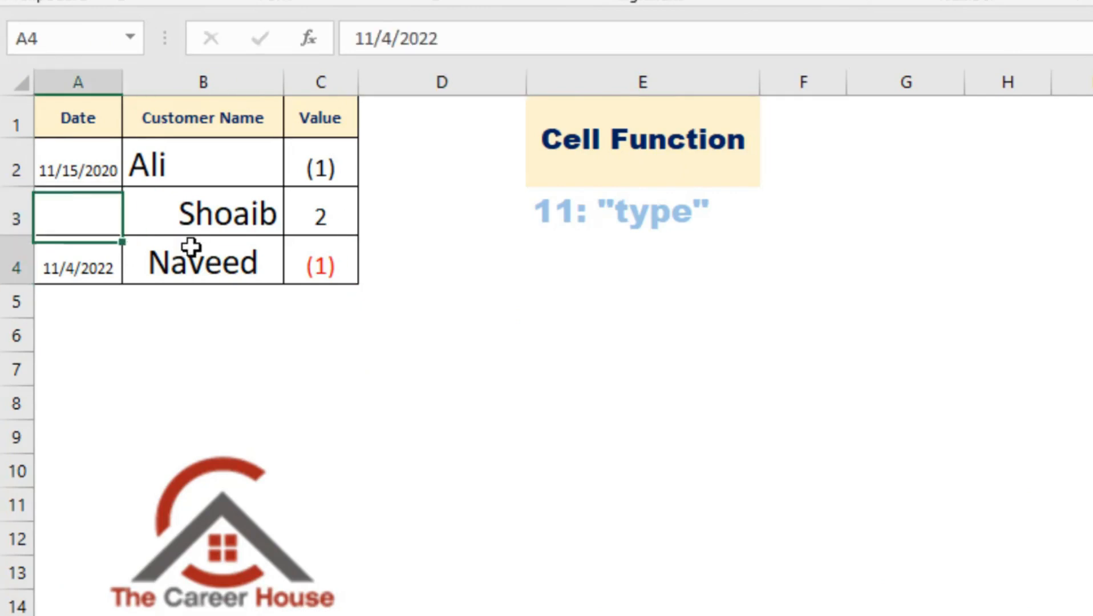
- Enter the formula =CELL("type",A3) in cell D2 to test the blank date cell, and check the result cell's formula
{"action": "key", "text": "Up"}
{"action": "key", "text": "Right"}
{"action": "key", "text": "Right"}
{"action": "key", "text": "Right"}
{"action": "key", "text": "Up"}
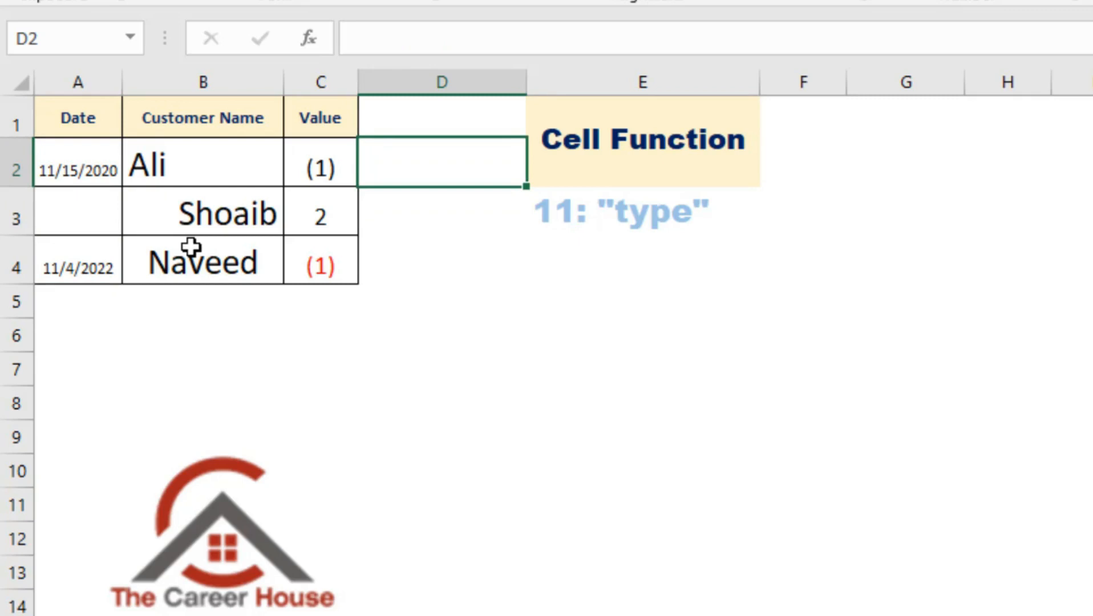
{"action": "type", "text": "="}
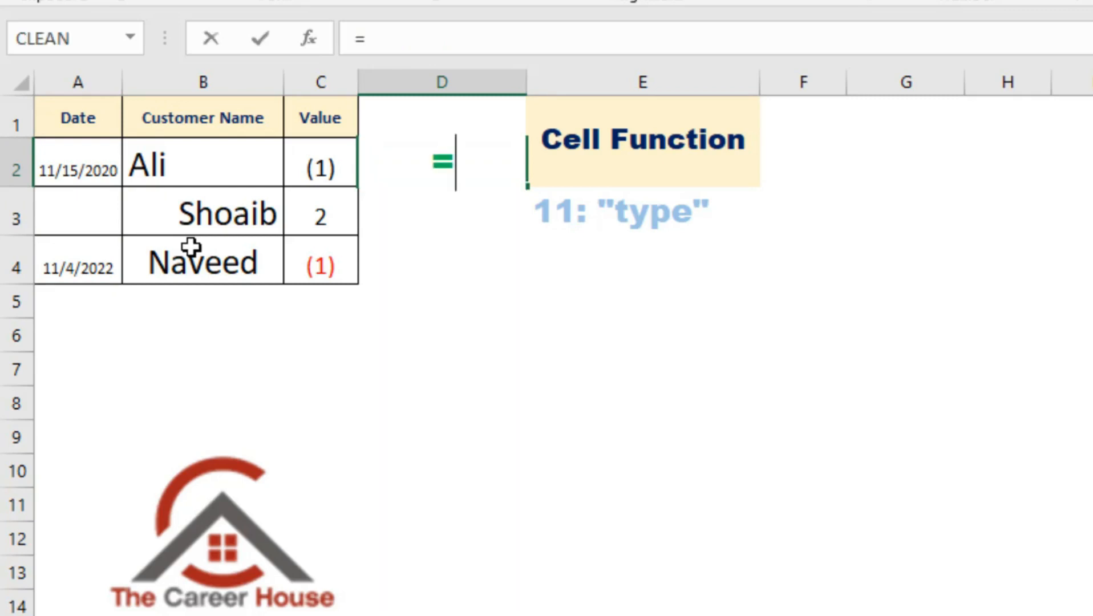
{"action": "type", "text": "ce"}
{"action": "key", "text": "Down"}
{"action": "key", "text": "Tab"}
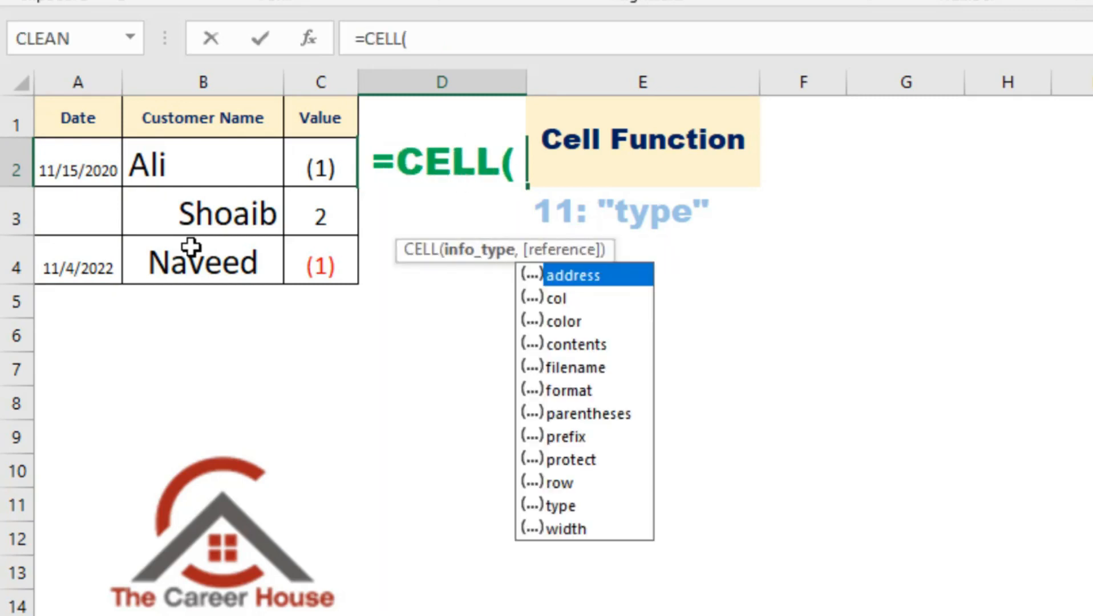
{"action": "double_click", "coordinate": [557, 507]}
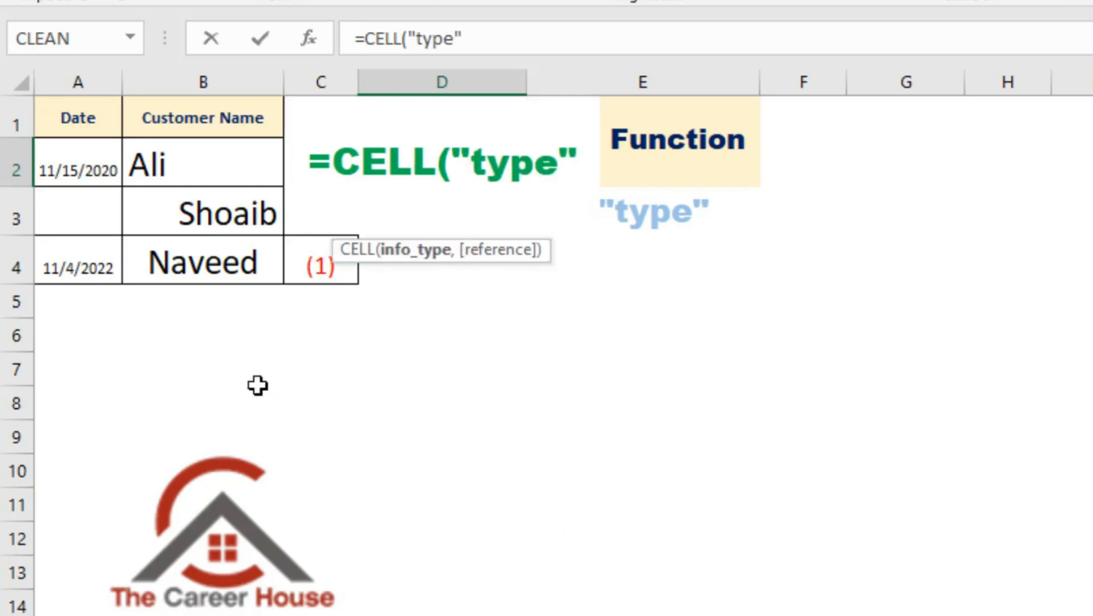
{"action": "type", "text": ","}
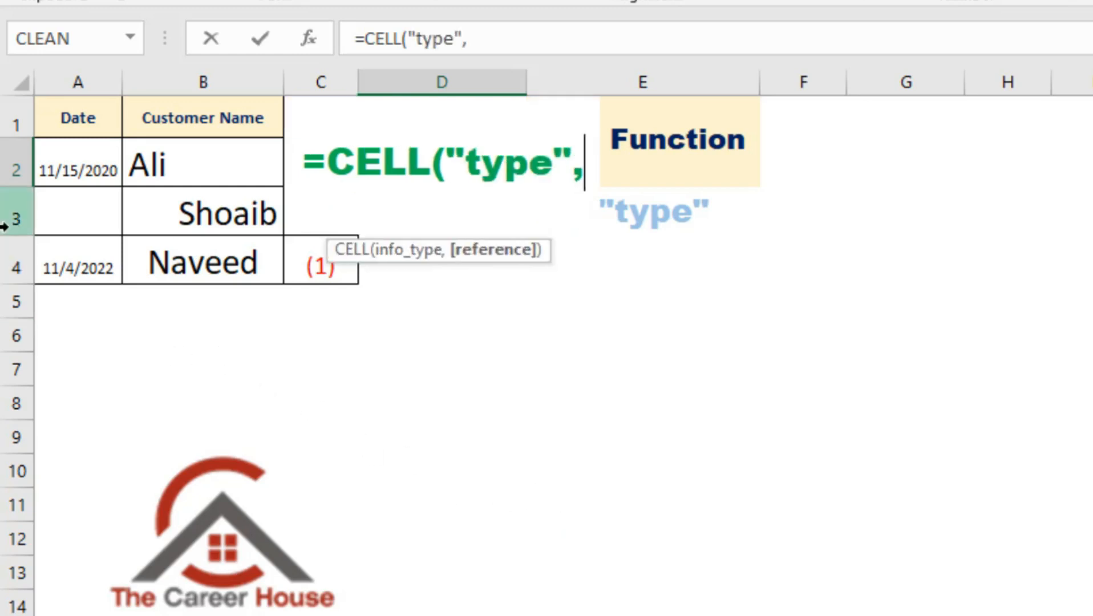
{"action": "left_click", "coordinate": [86, 213]}
{"action": "key", "text": "Return"}
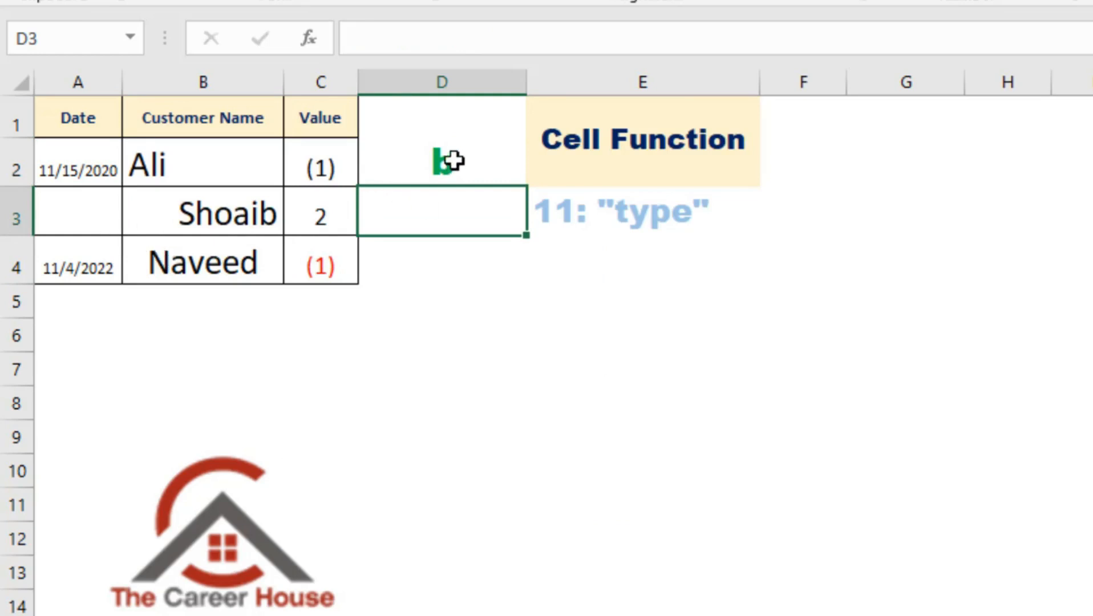
{"action": "left_click", "coordinate": [454, 161]}
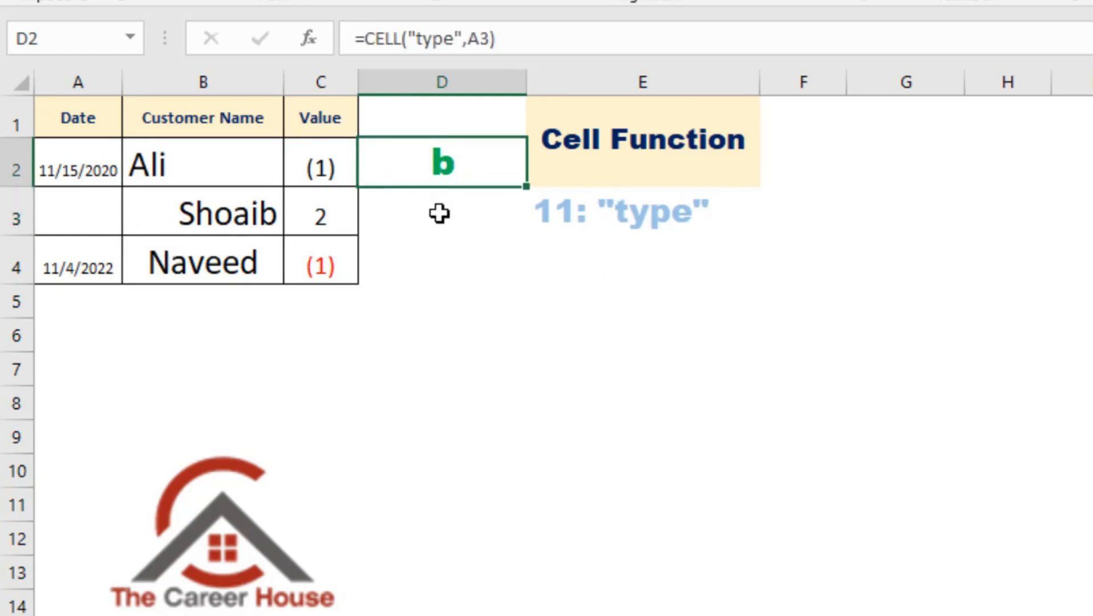
- Enter the formula =CELL("type",B3) in cell D3 to test a text cell from the Customer Name column
{"action": "left_click", "coordinate": [439, 214]}
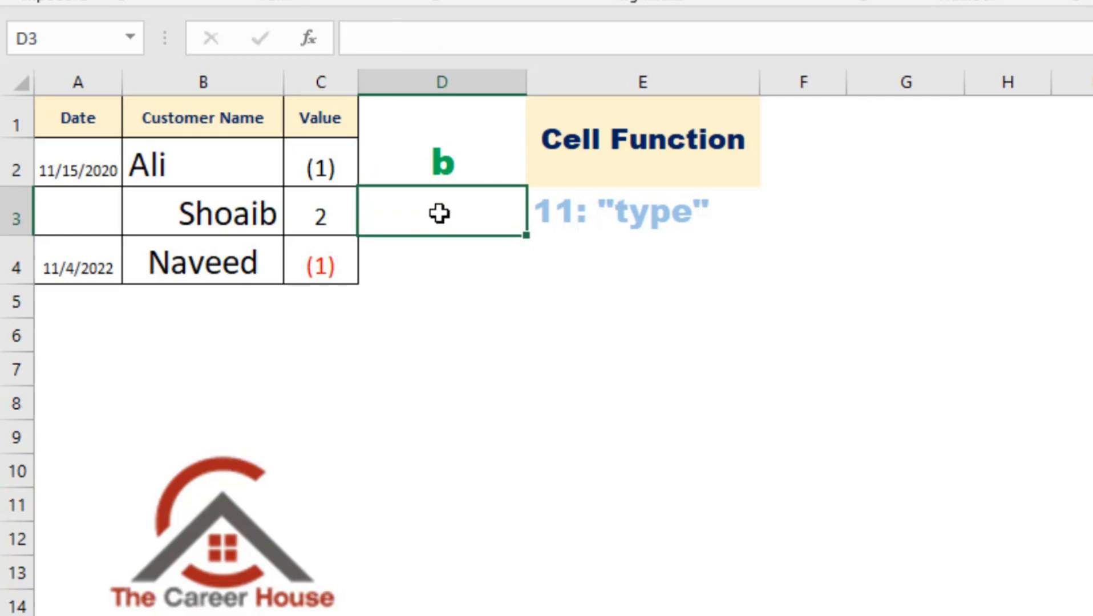
{"action": "type", "text": "=cel"}
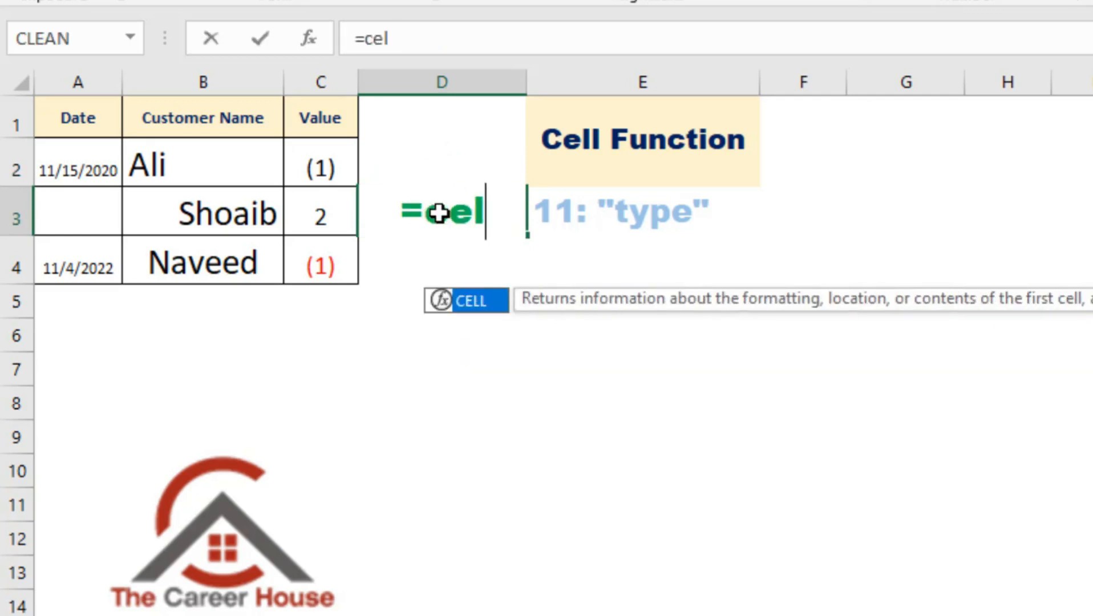
{"action": "key", "text": "Tab"}
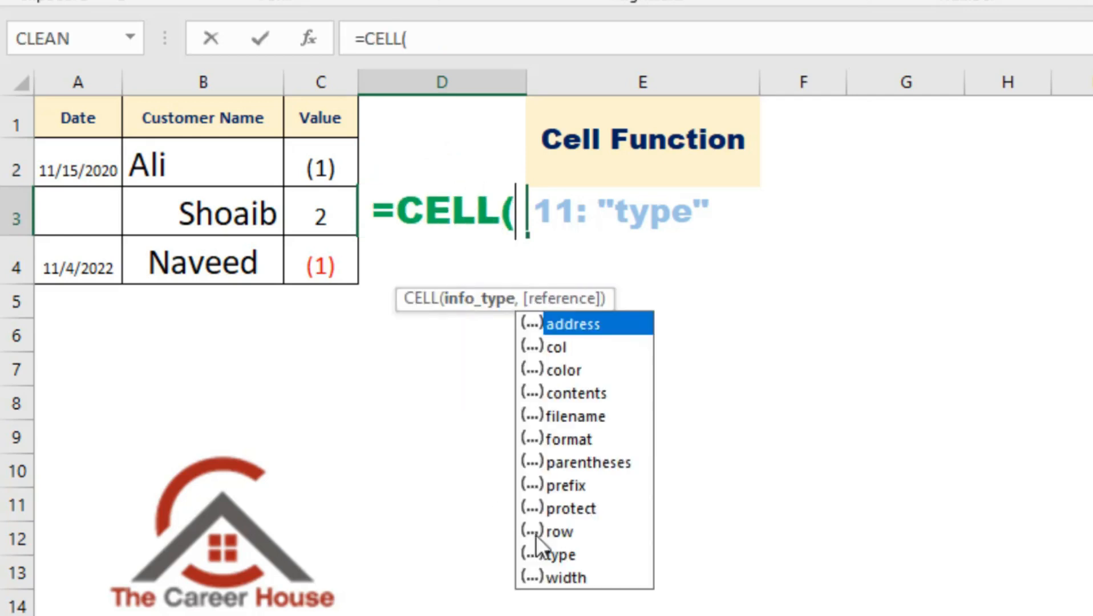
{"action": "double_click", "coordinate": [556, 555]}
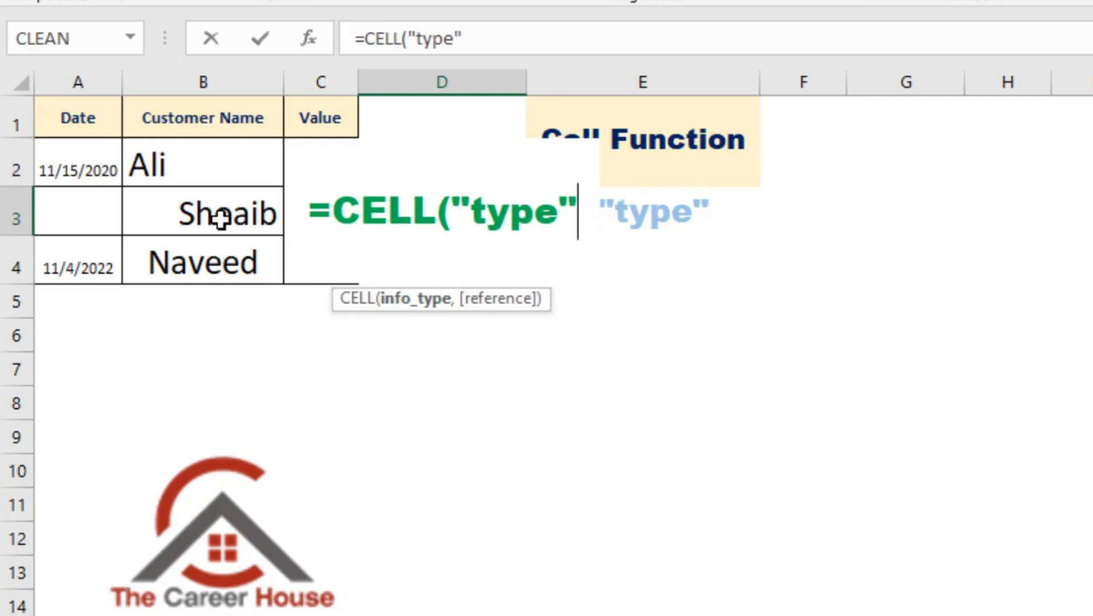
{"action": "type", "text": ","}
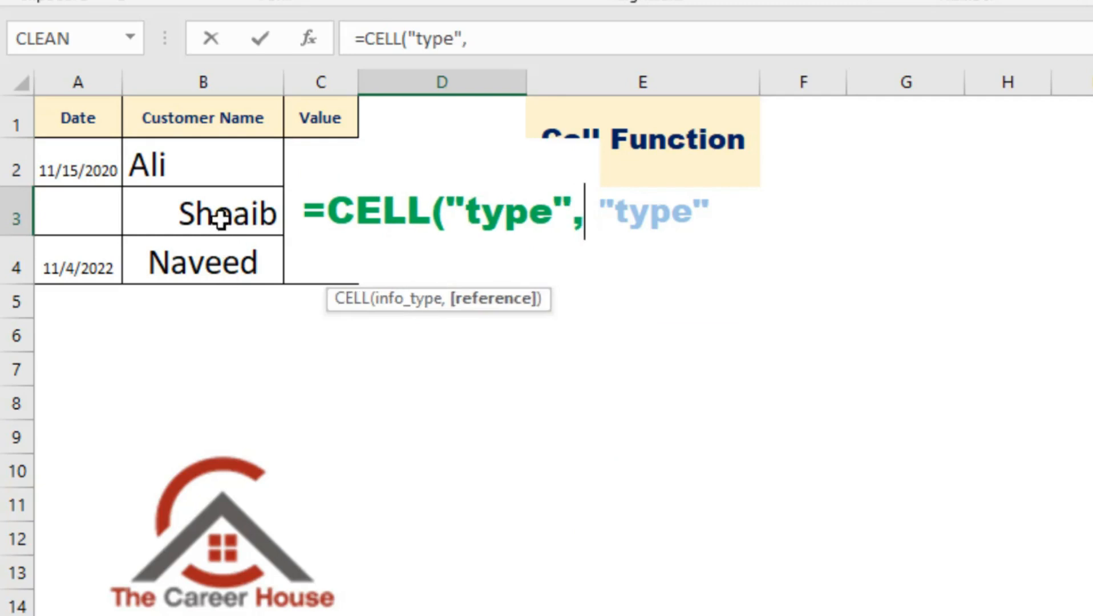
{"action": "left_click", "coordinate": [188, 215]}
{"action": "key", "text": "Return"}
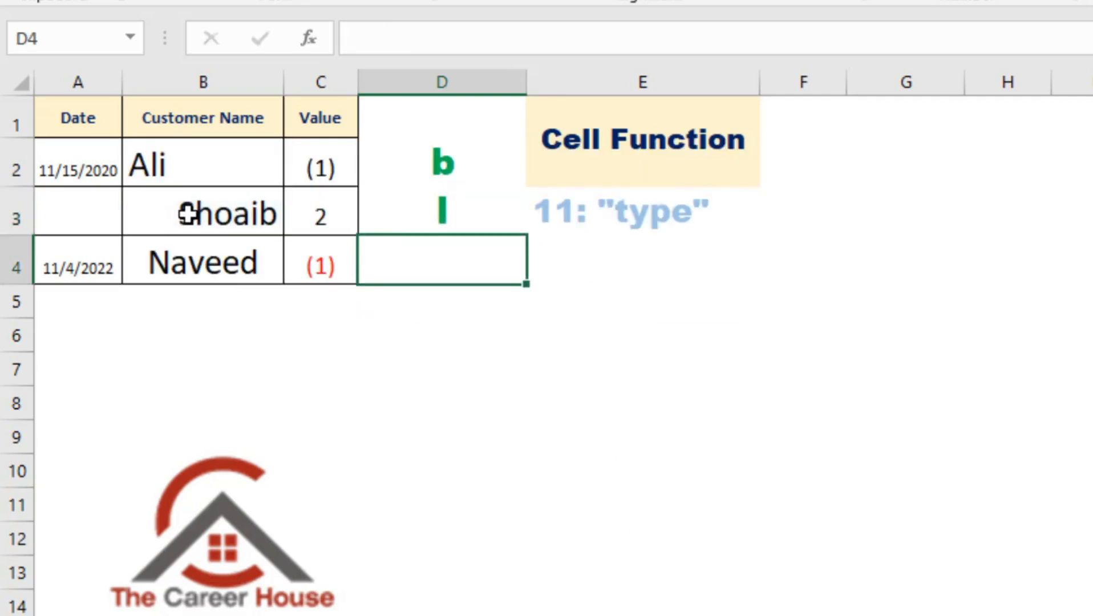
{"action": "left_click", "coordinate": [457, 215]}
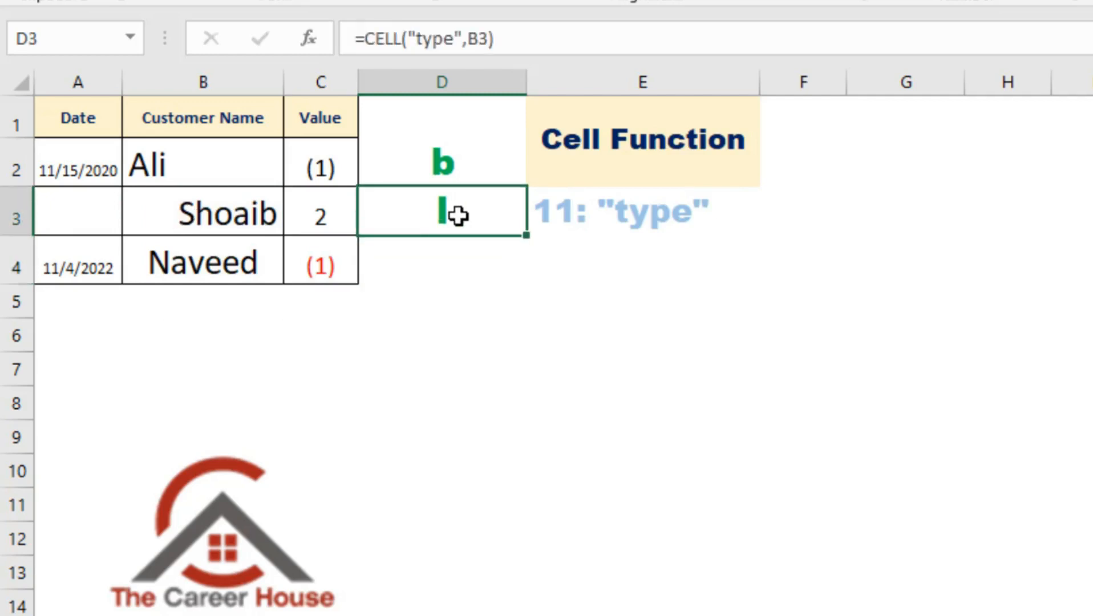
- Enter the formula =CELL("type",C3) in cell D4 to test a number from the Value column
{"action": "left_click", "coordinate": [446, 264]}
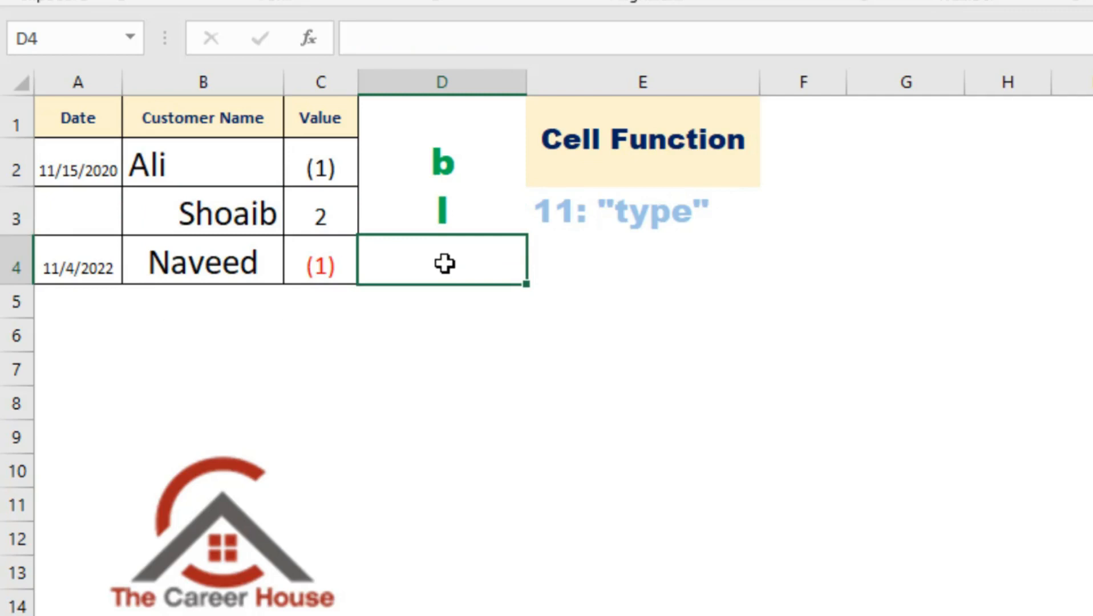
{"action": "type", "text": "=CELL("}
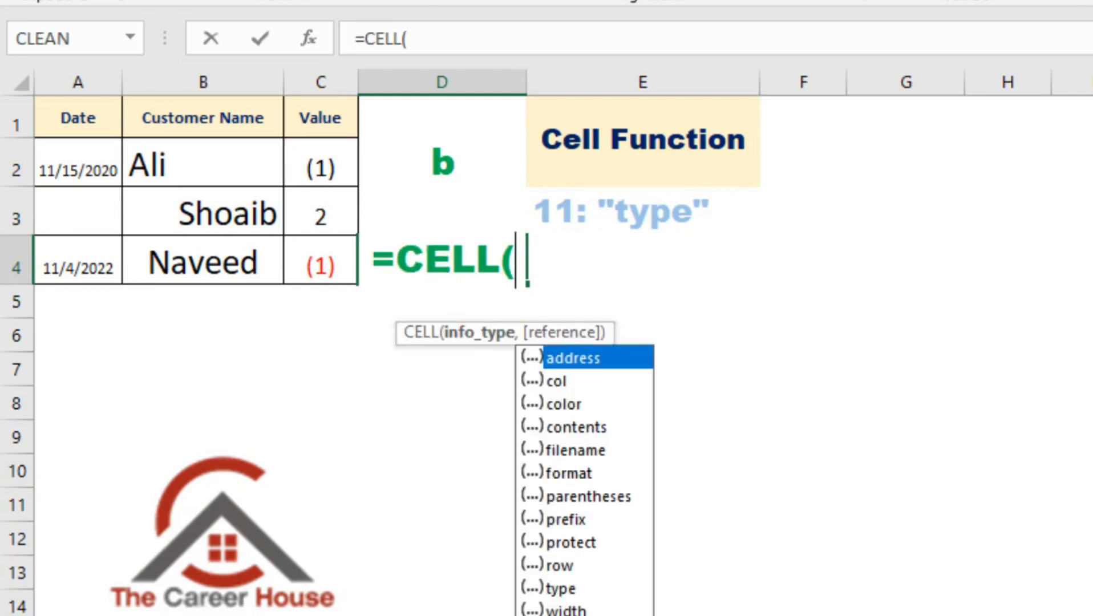
{"action": "left_click", "coordinate": [563, 589]}
{"action": "double_click", "coordinate": [563, 589]}
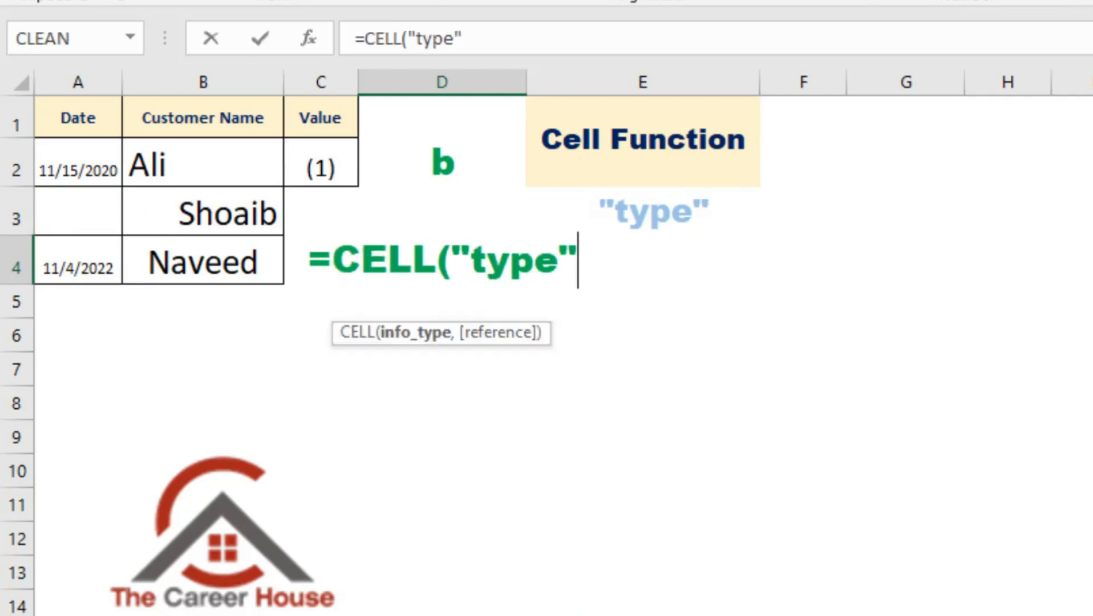
{"action": "type", "text": ","}
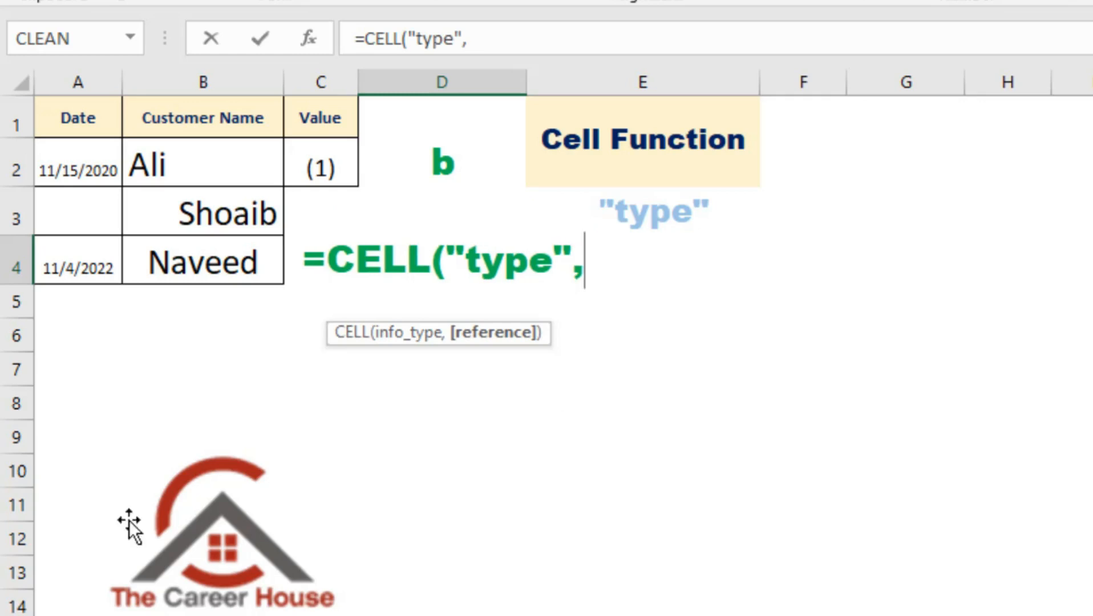
{"action": "left_click", "coordinate": [313, 178]}
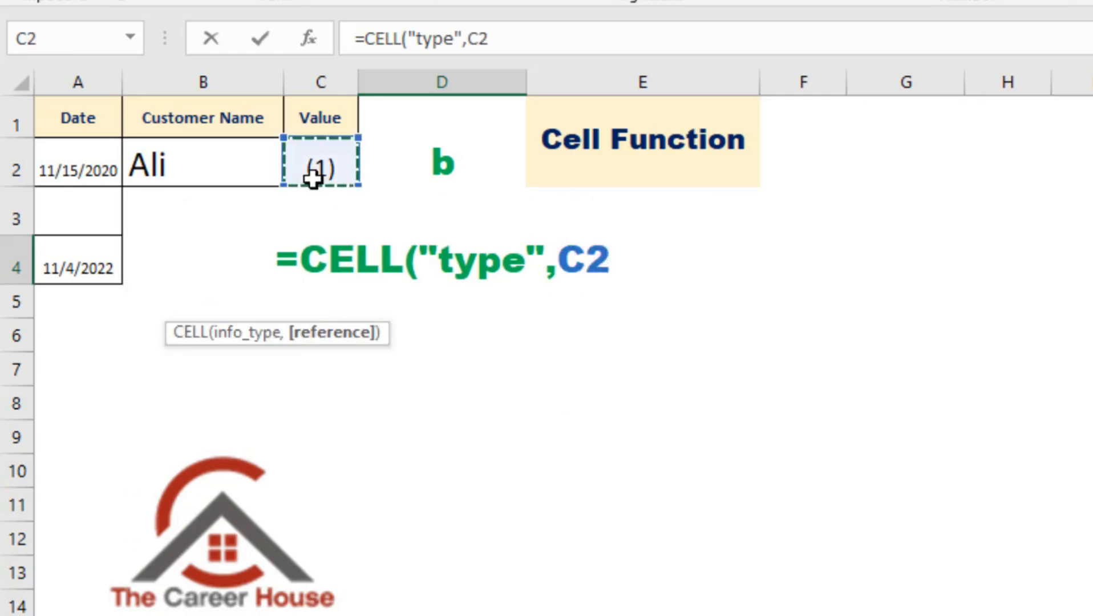
{"action": "key", "text": "Down"}
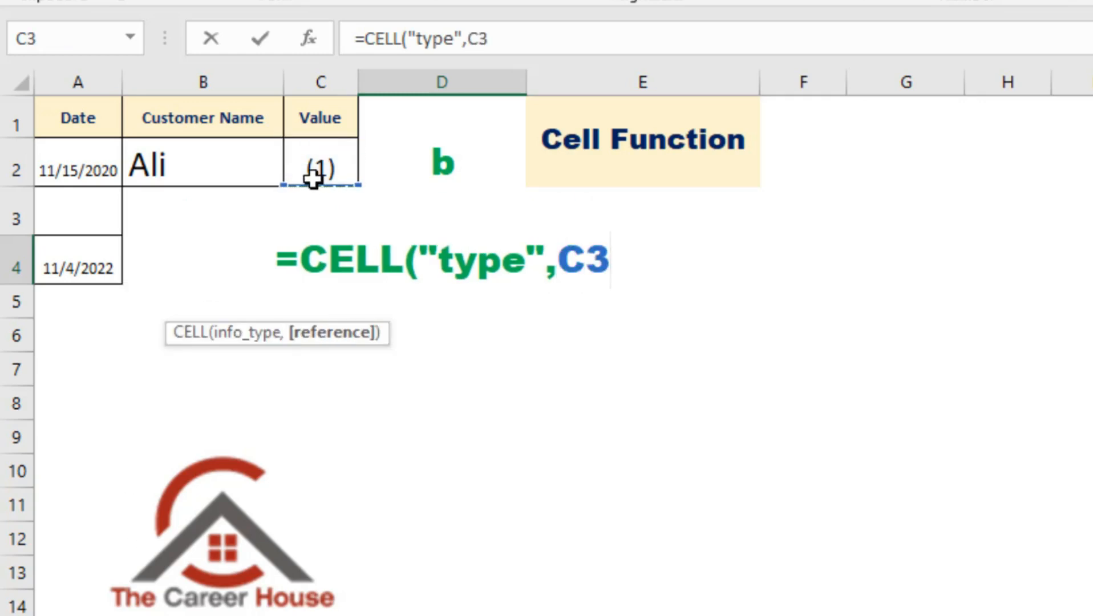
{"action": "key", "text": "Return"}
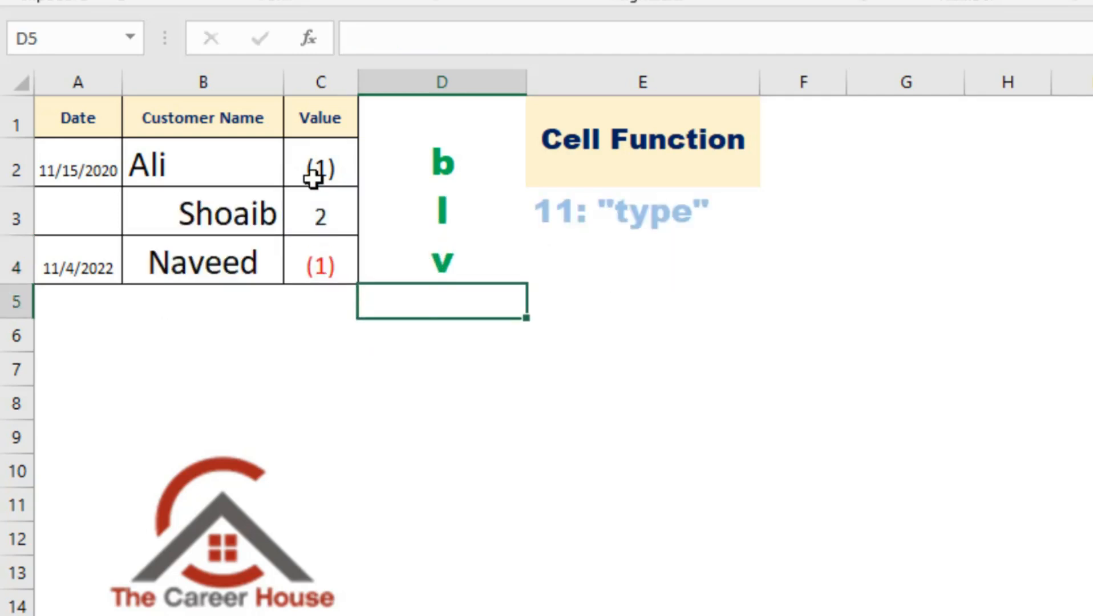
{"action": "left_click", "coordinate": [438, 266]}
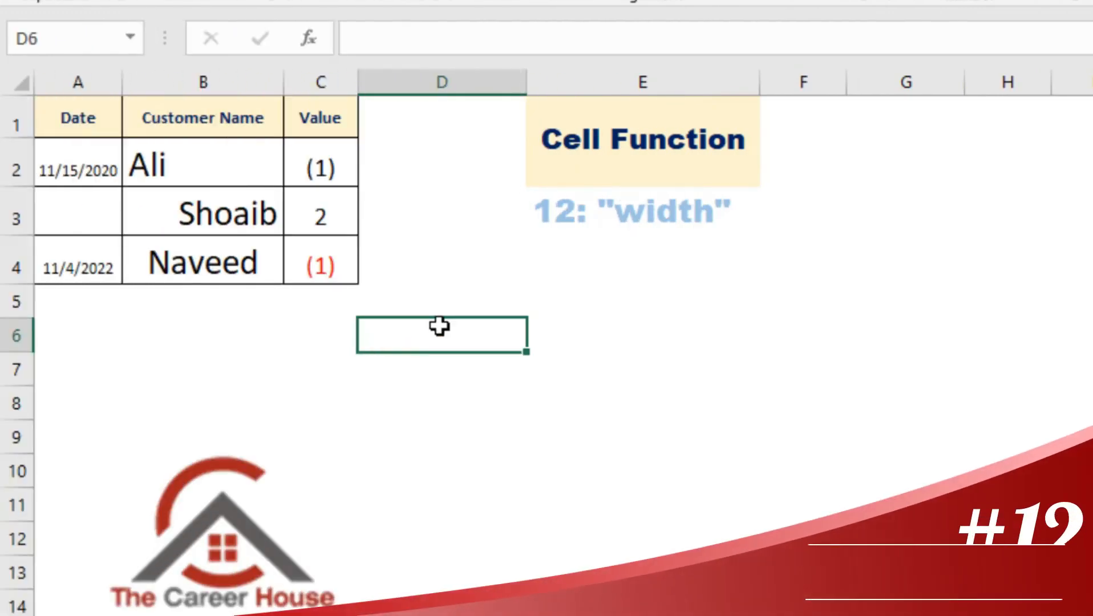
- Enter the formula =CELL("width",A4) in cell D4 of the "width" example to get the Date column's width
{"action": "left_click", "coordinate": [423, 264]}
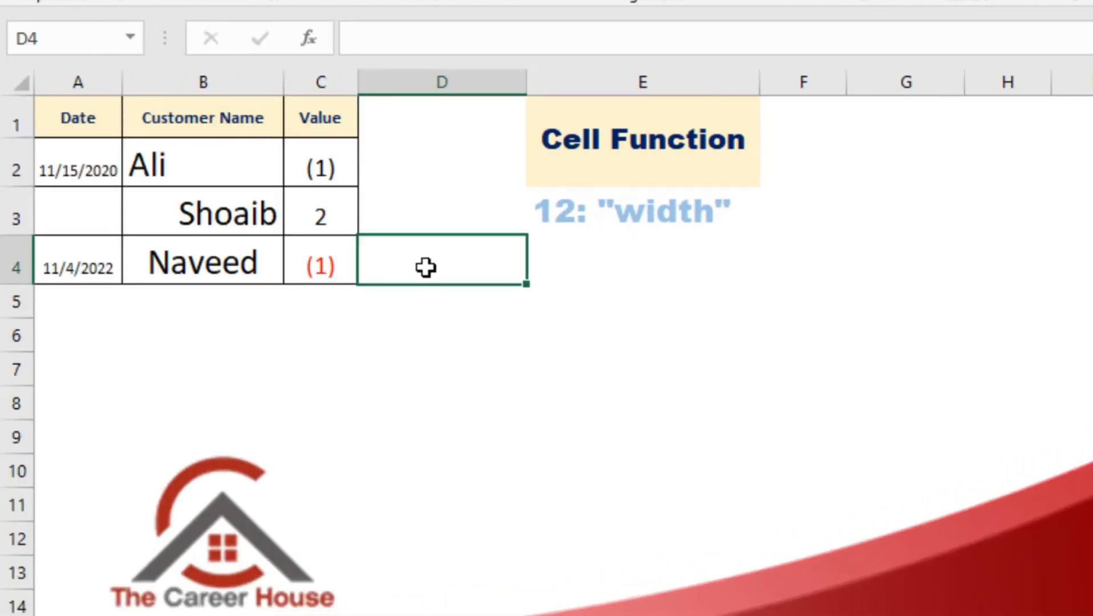
{"action": "type", "text": "="}
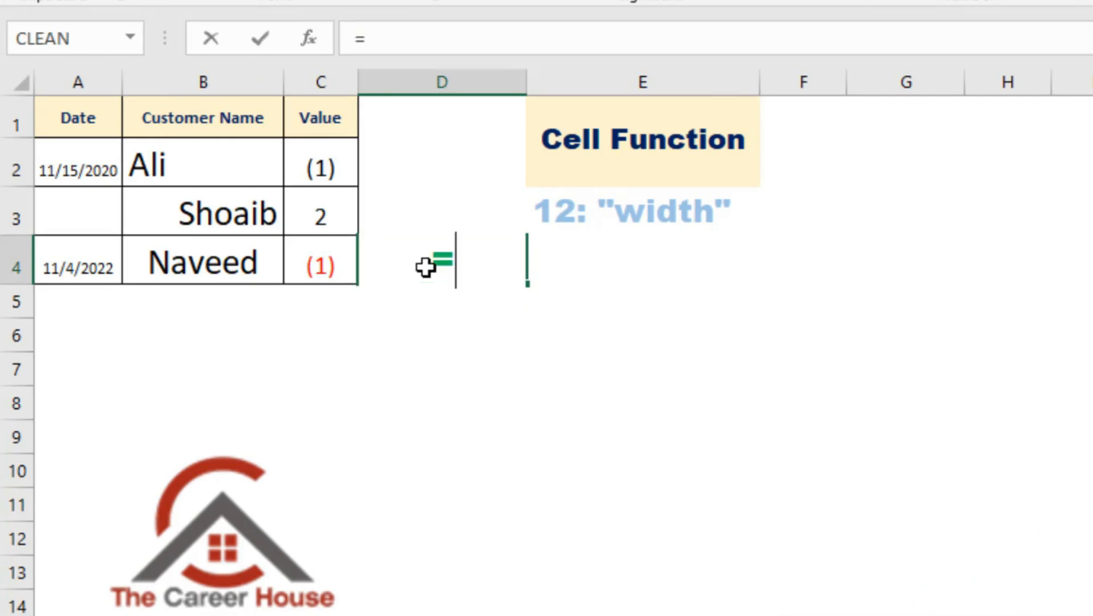
{"action": "type", "text": "ce"}
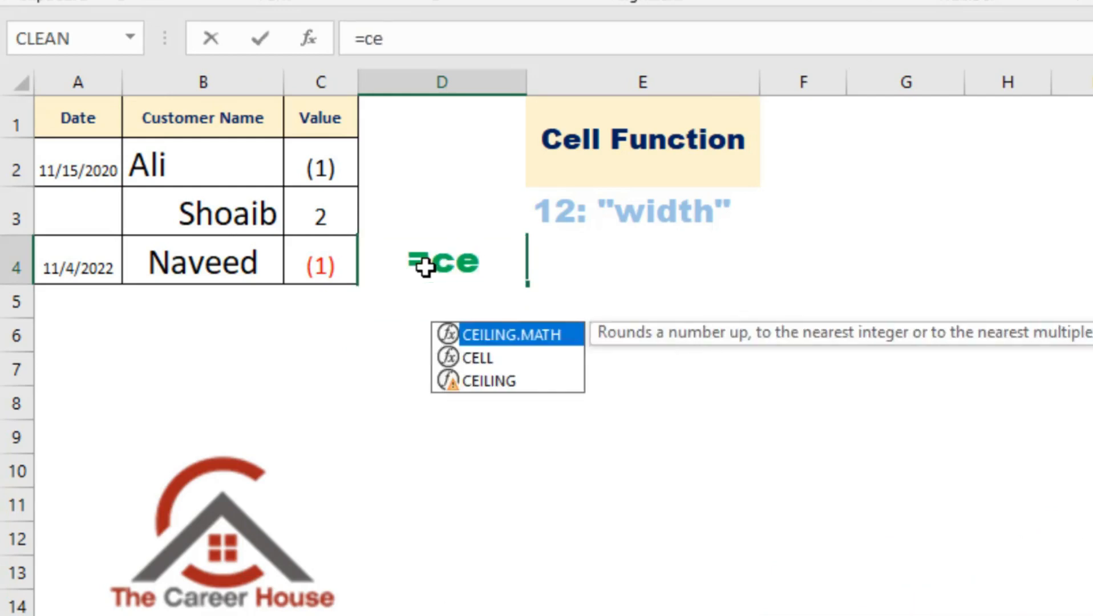
{"action": "type", "text": "l"}
{"action": "key", "text": "Tab"}
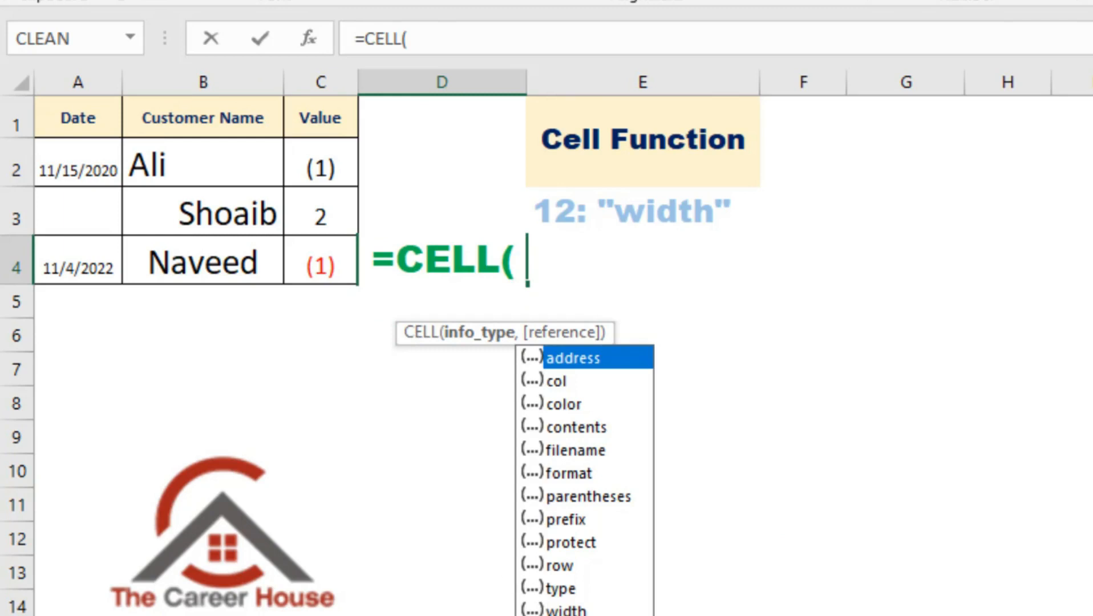
{"action": "double_click", "coordinate": [584, 608]}
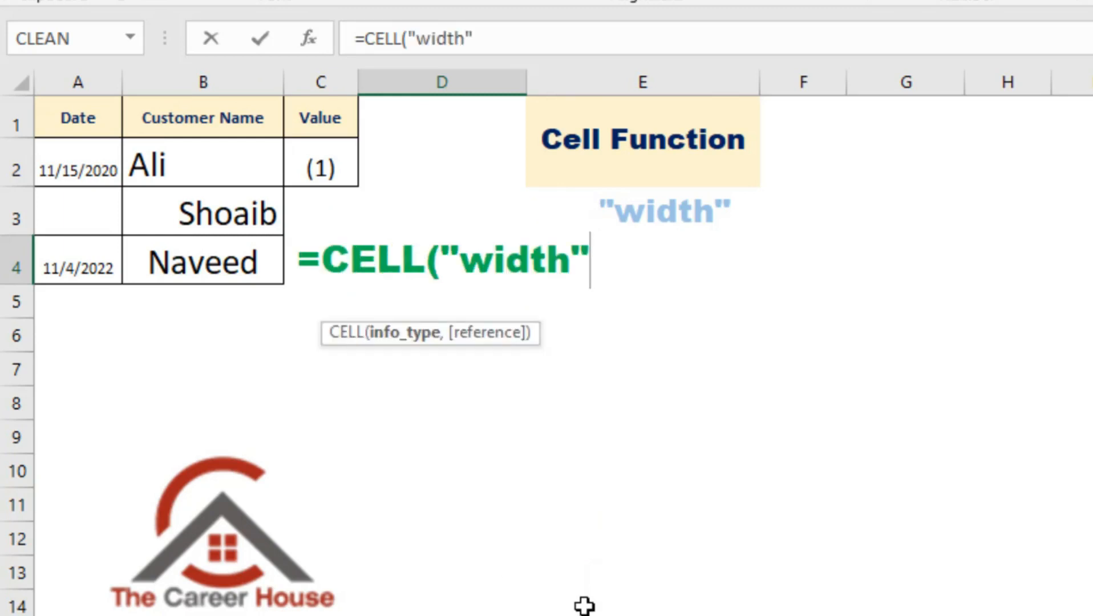
{"action": "type", "text": ","}
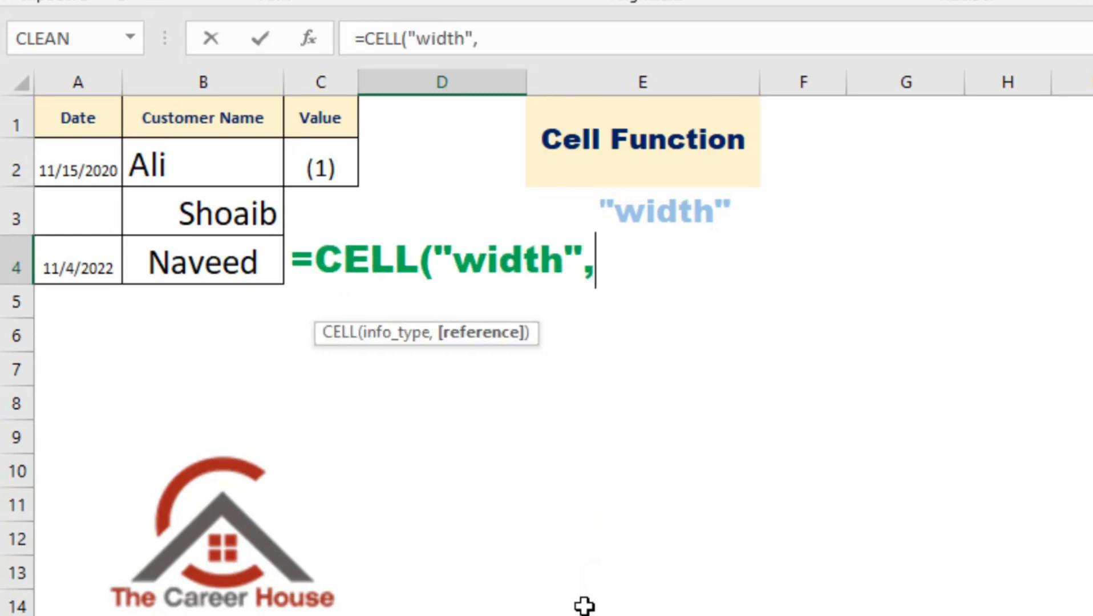
{"action": "left_click", "coordinate": [78, 271]}
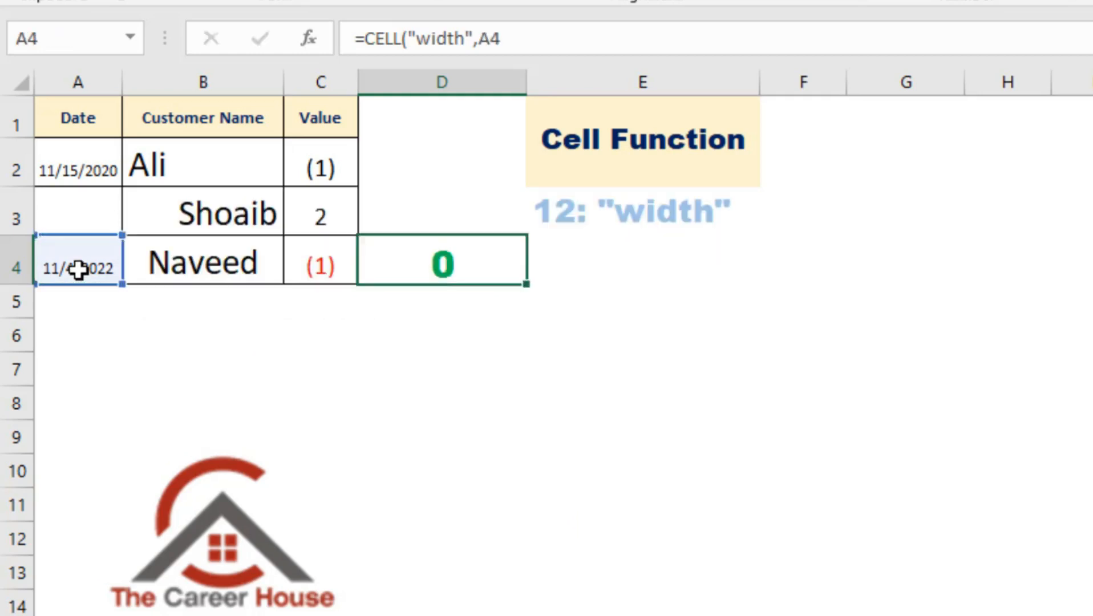
{"action": "key", "text": "Return"}
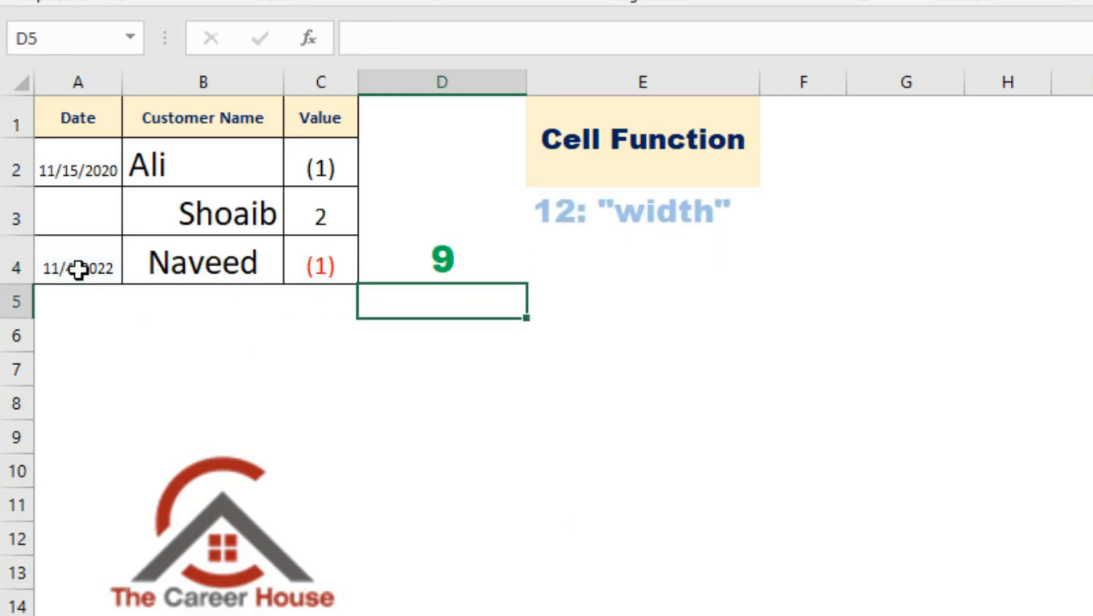
{"action": "key", "text": "Up"}
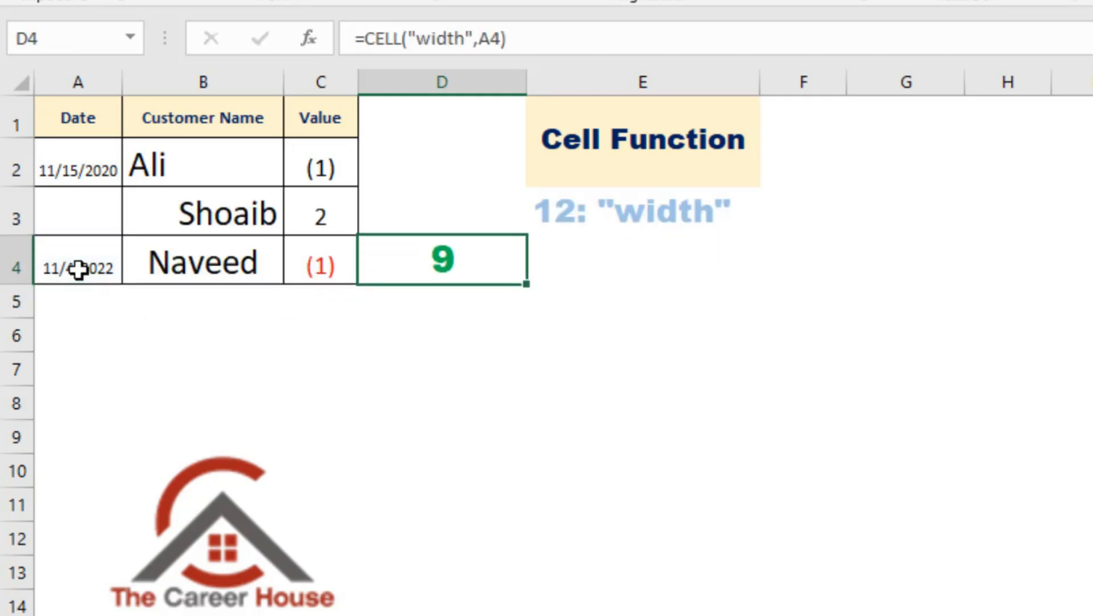
- Enter the formula =CELL("width",B4) in cell D3 to get the Customer Name column's width
{"action": "key", "text": "Up"}
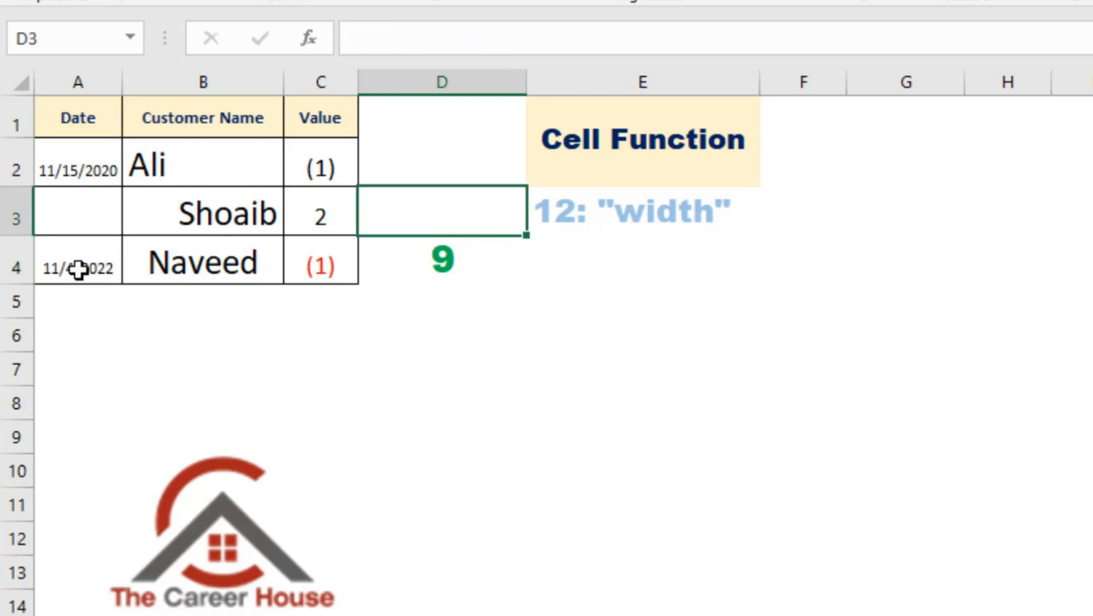
{"action": "type", "text": "=cel"}
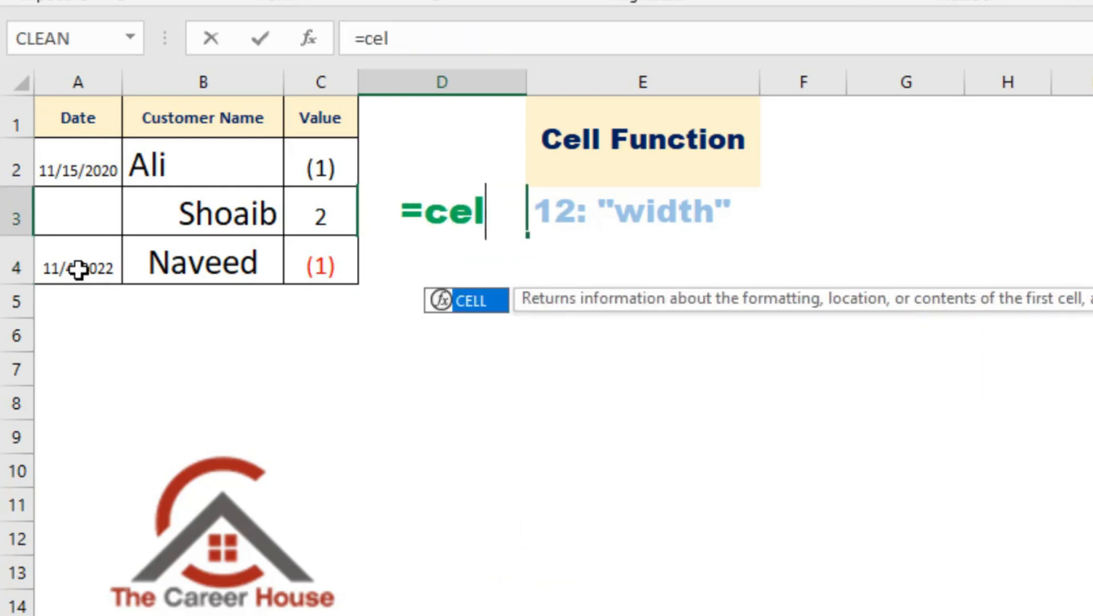
{"action": "key", "text": "Tab"}
{"action": "double_click", "coordinate": [559, 578]}
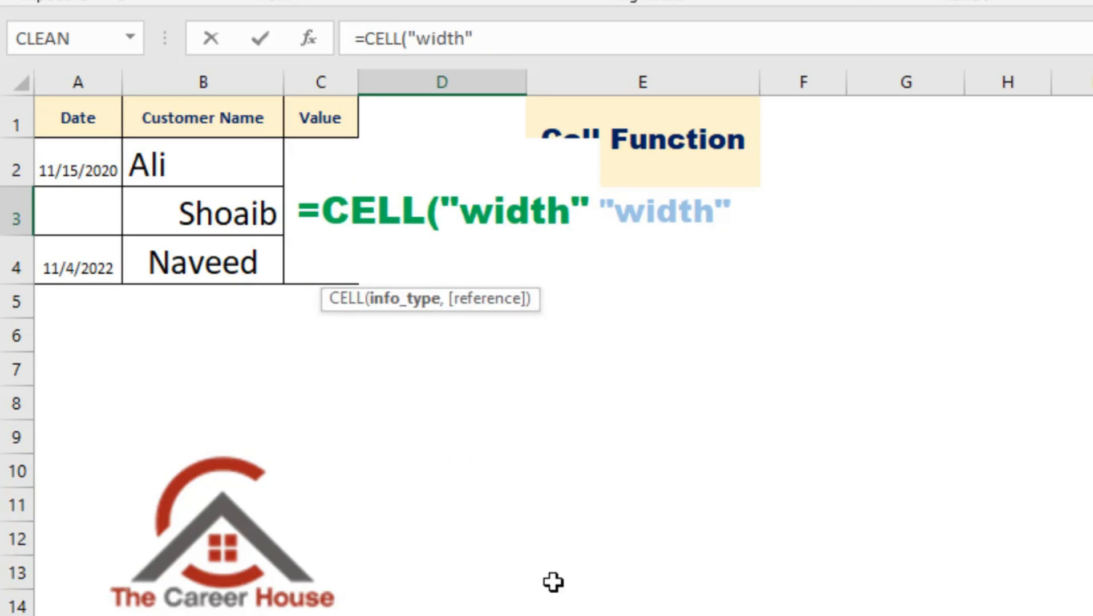
{"action": "type", "text": ","}
{"action": "left_click", "coordinate": [223, 245]}
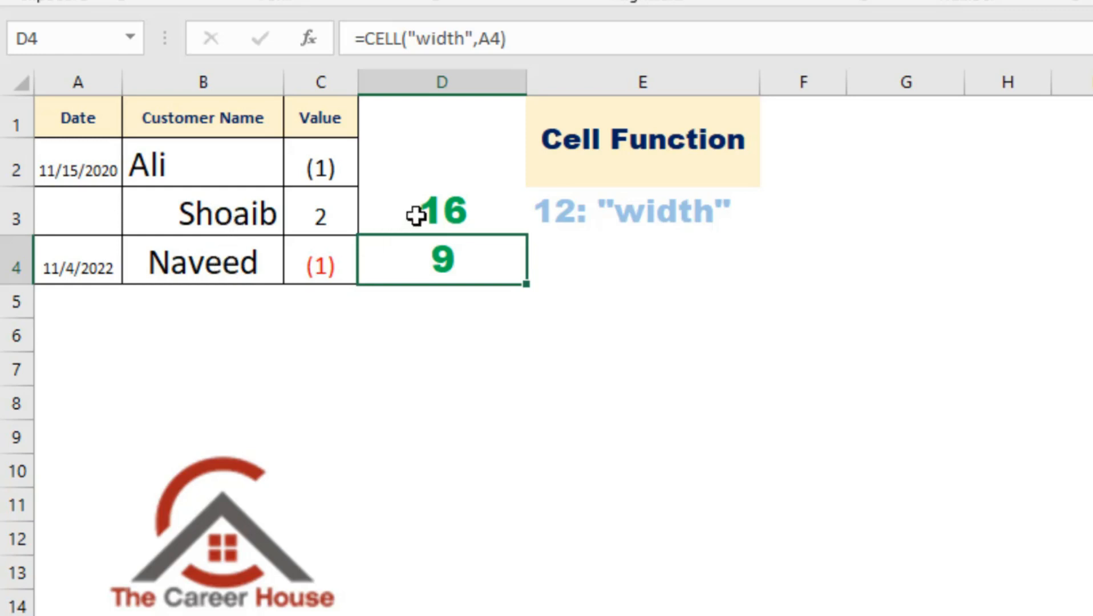
- Enter the formula =CELL("width",C4) in cell D2 to get the Value column's width
{"action": "left_click", "coordinate": [433, 182]}
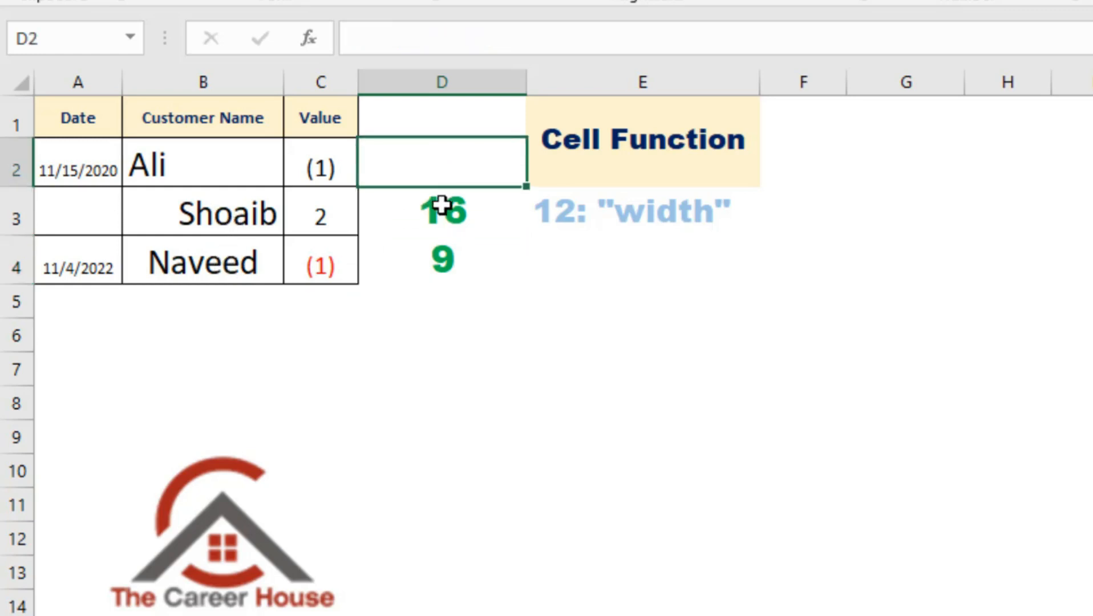
{"action": "type", "text": "=cel"}
{"action": "key", "text": "Tab"}
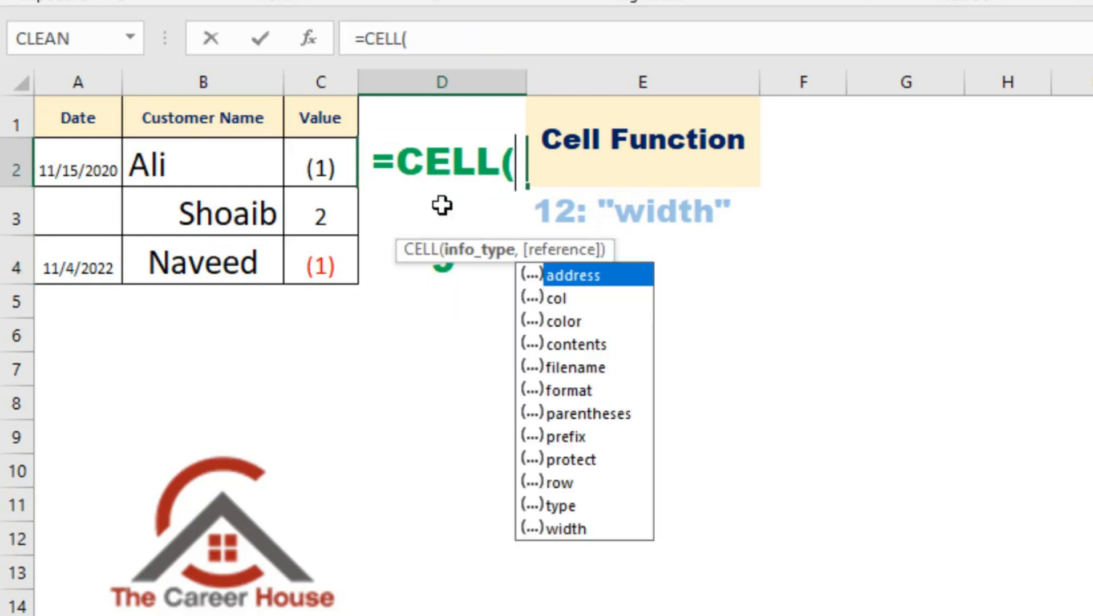
{"action": "double_click", "coordinate": [597, 528]}
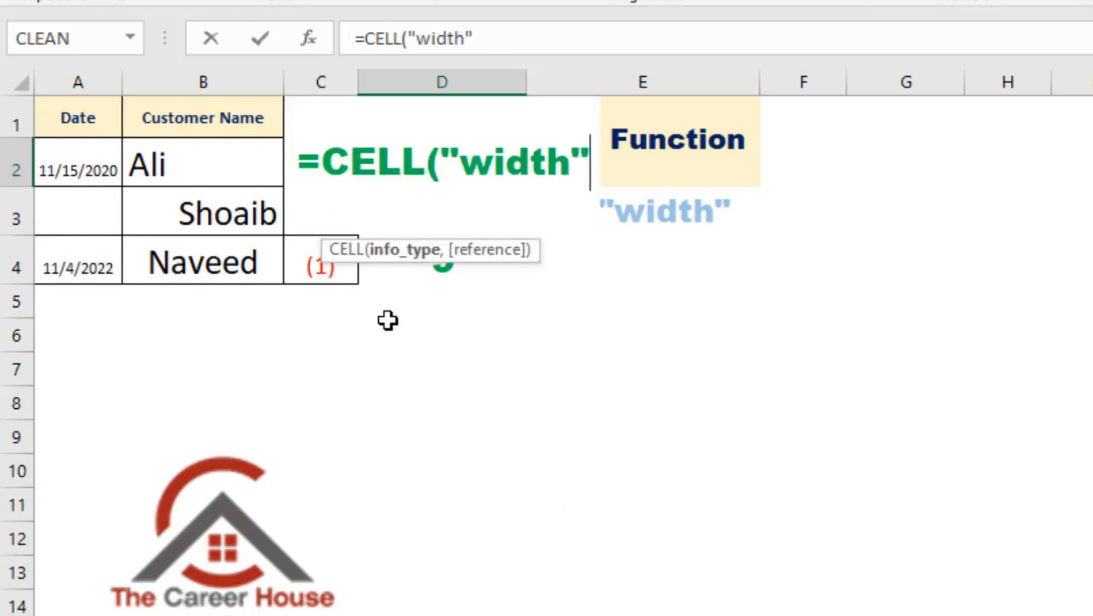
{"action": "type", "text": ","}
{"action": "left_click", "coordinate": [298, 261]}
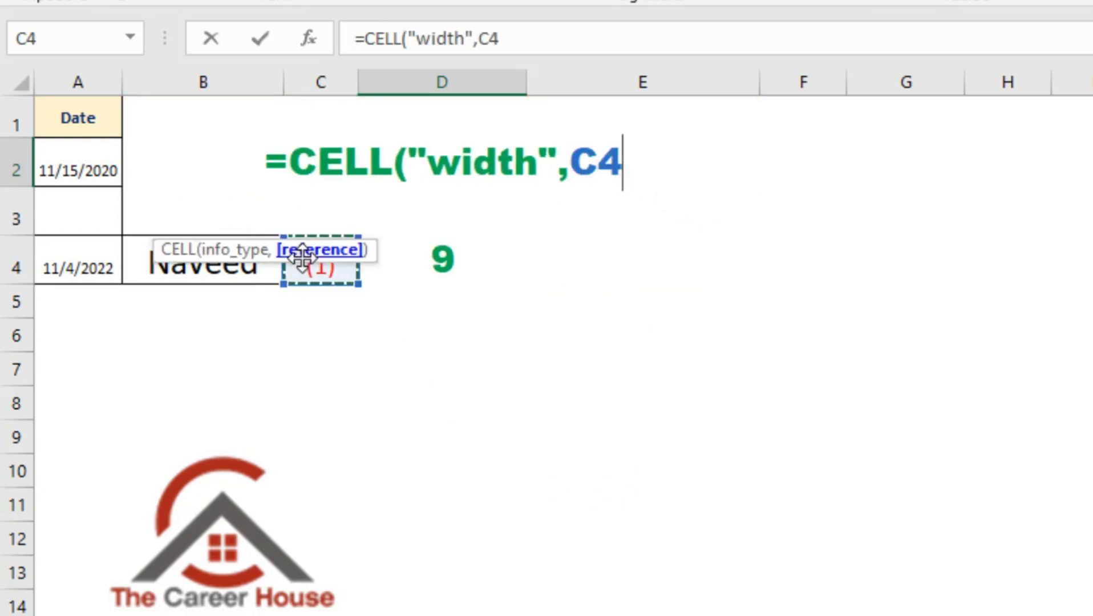
{"action": "key", "text": "Return"}
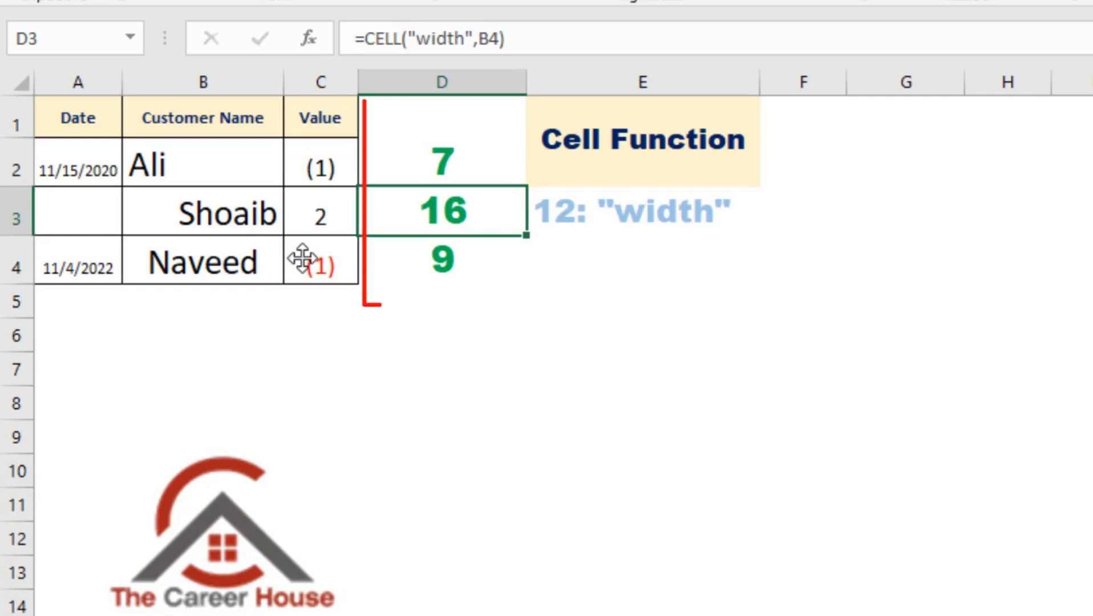